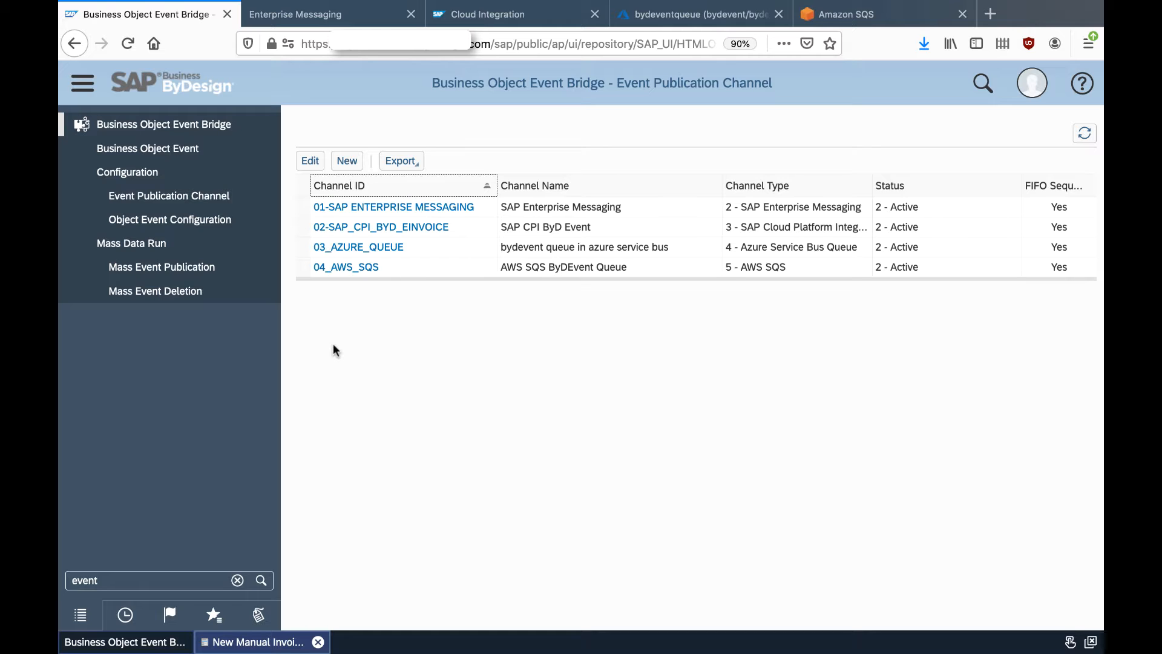
# Open the 01-SAP ENTERPRISE MESSAGING channel and review its settings and available channel types.
pyautogui.click(395, 209)
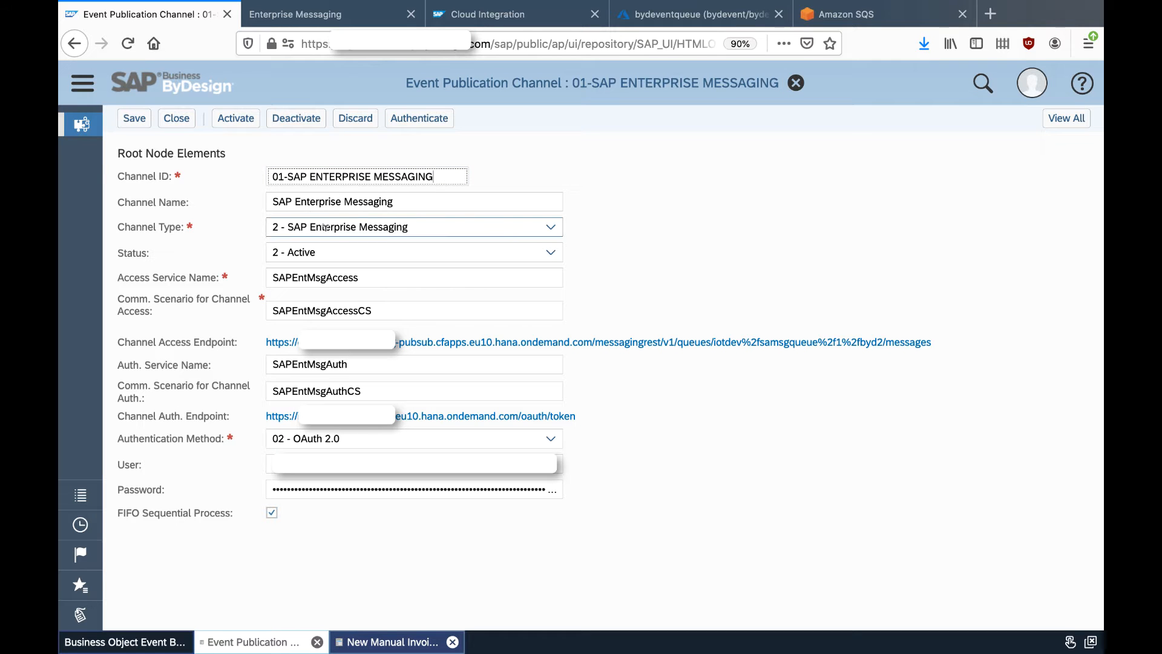
pyautogui.click(550, 227)
pyautogui.click(633, 233)
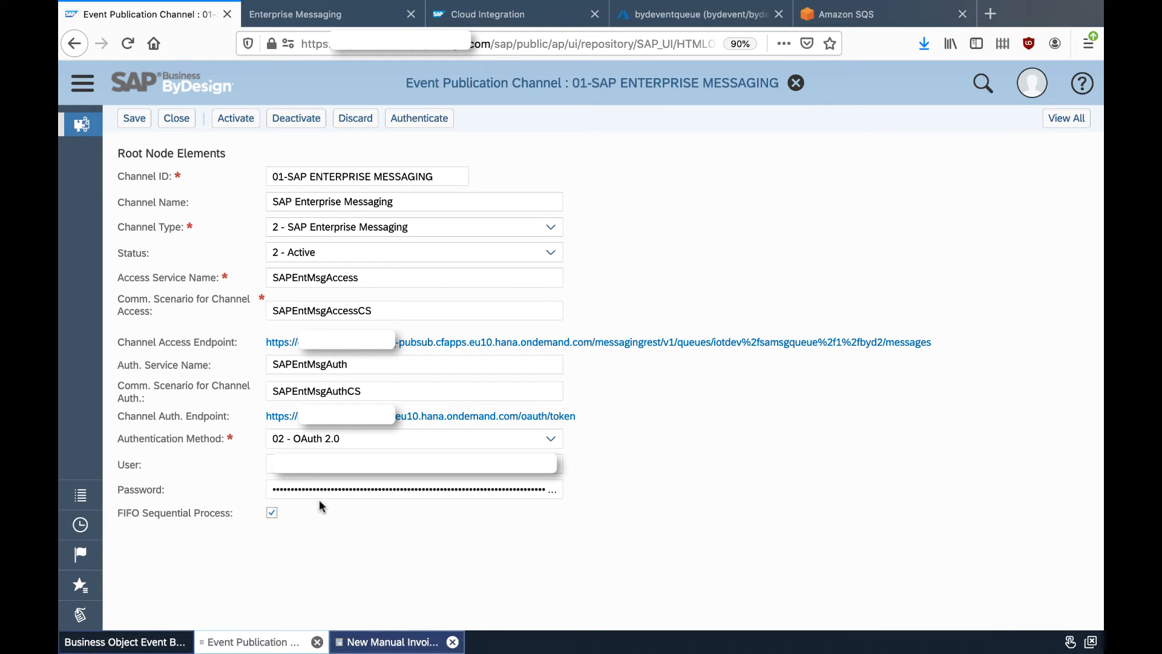
# Check the /1/byd2 queue in SAP Cloud Platform Enterprise Messaging, and close the ByDesign channel without saving changes.
pyautogui.click(324, 15)
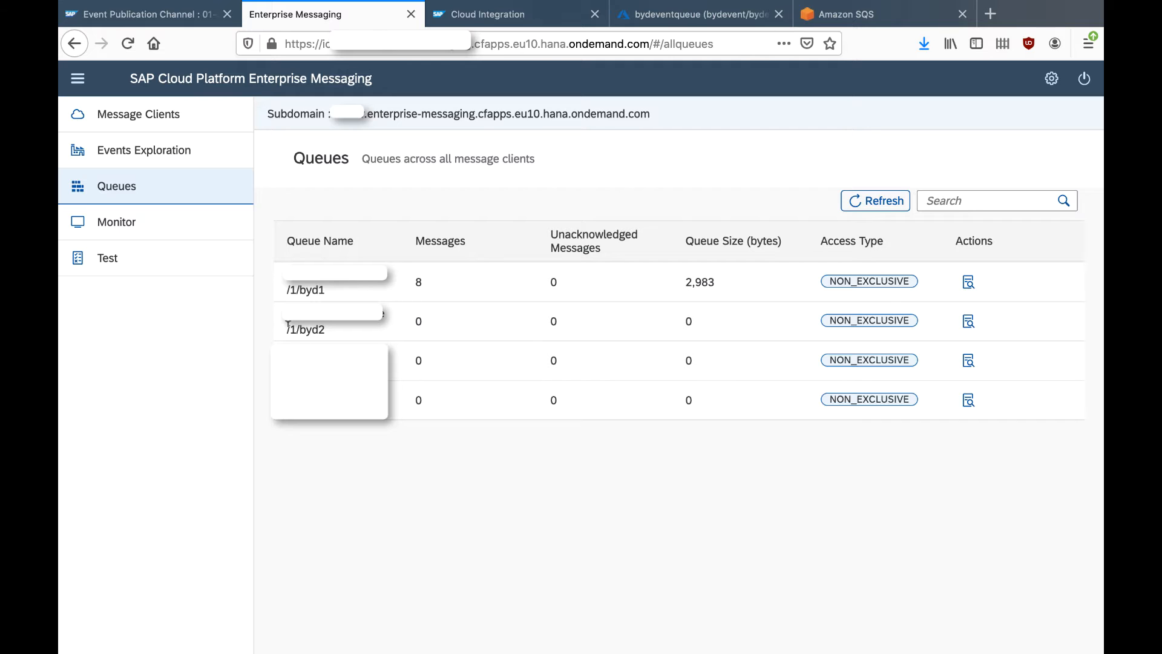
pyautogui.moveTo(288, 322); pyautogui.dragTo(330, 325)
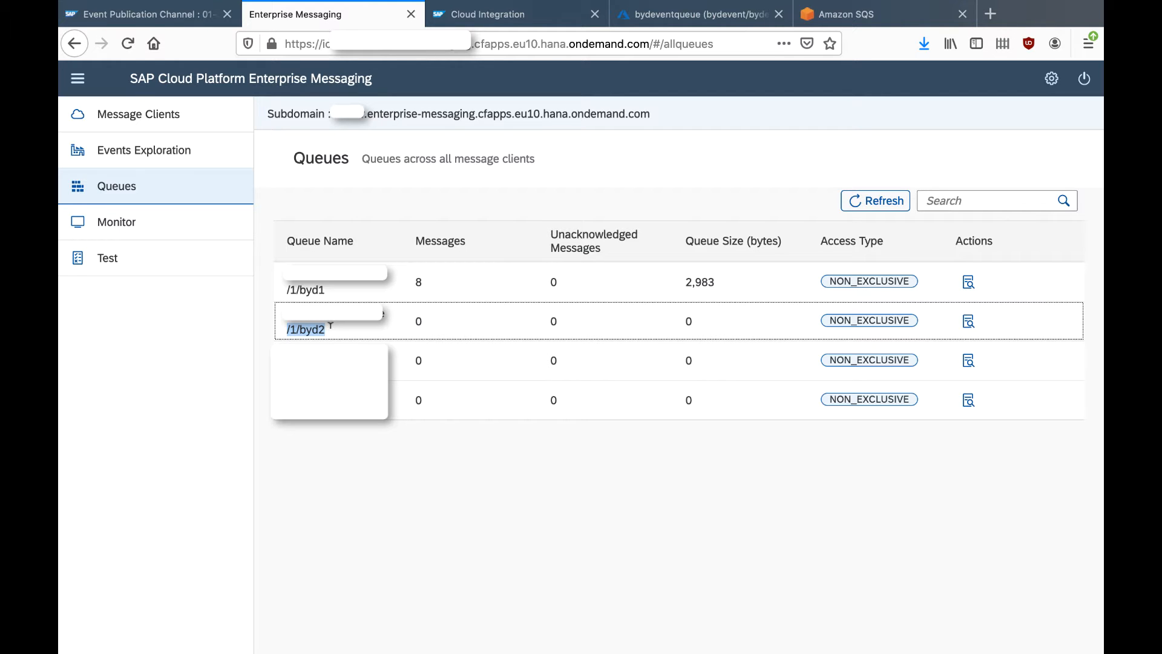
pyautogui.click(176, 17)
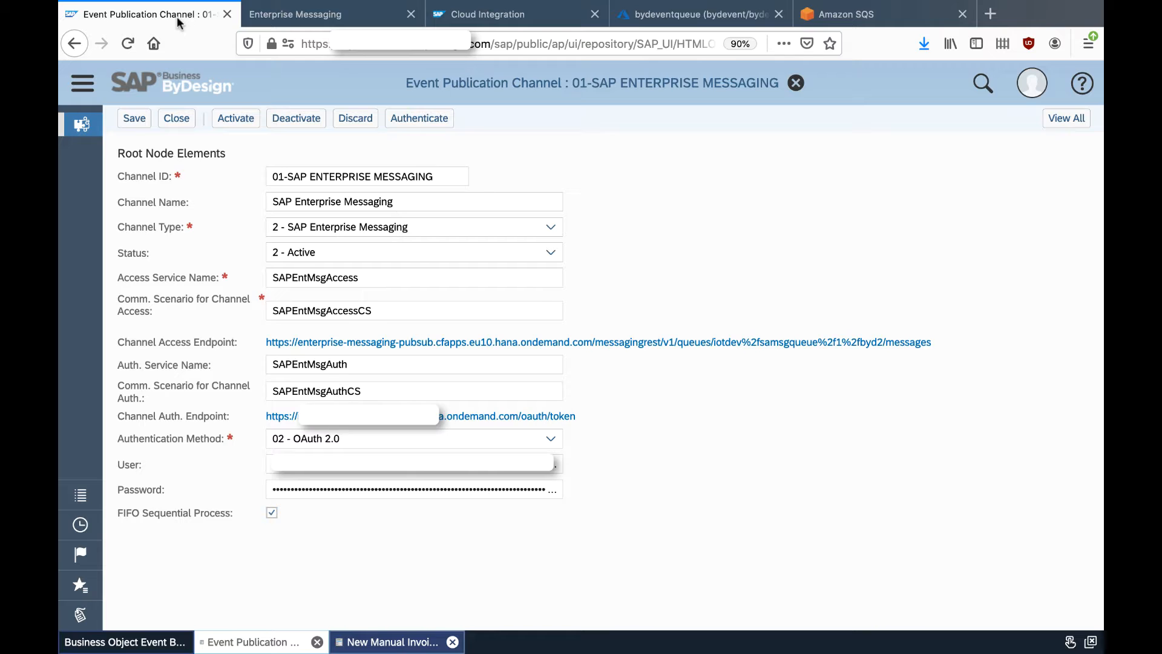
pyautogui.click(183, 118)
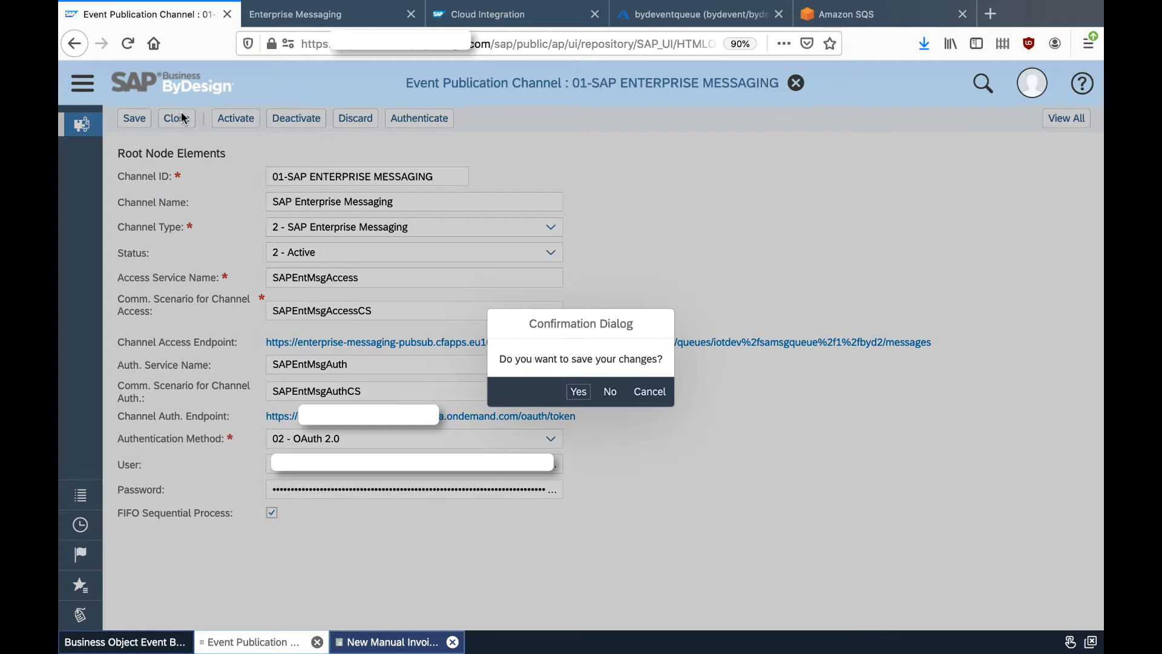
pyautogui.click(610, 393)
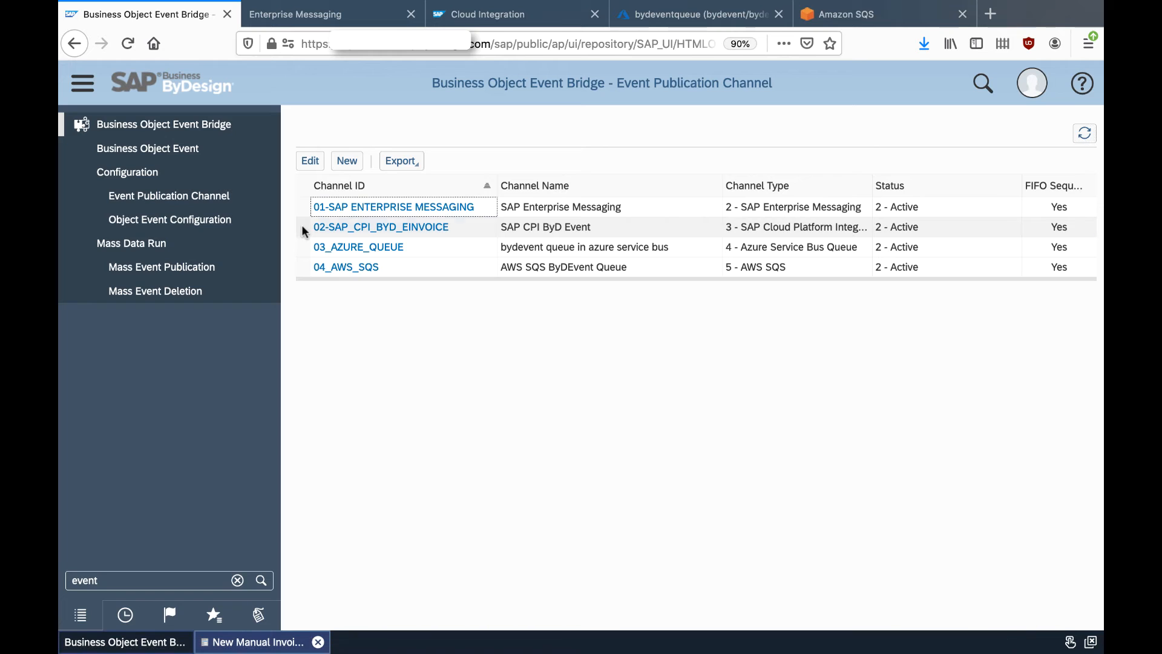
# Show the details of channel 02-SAP_CPI_BYD_EINVOICE and examine its access endpoint and authentication method.
pyautogui.click(303, 229)
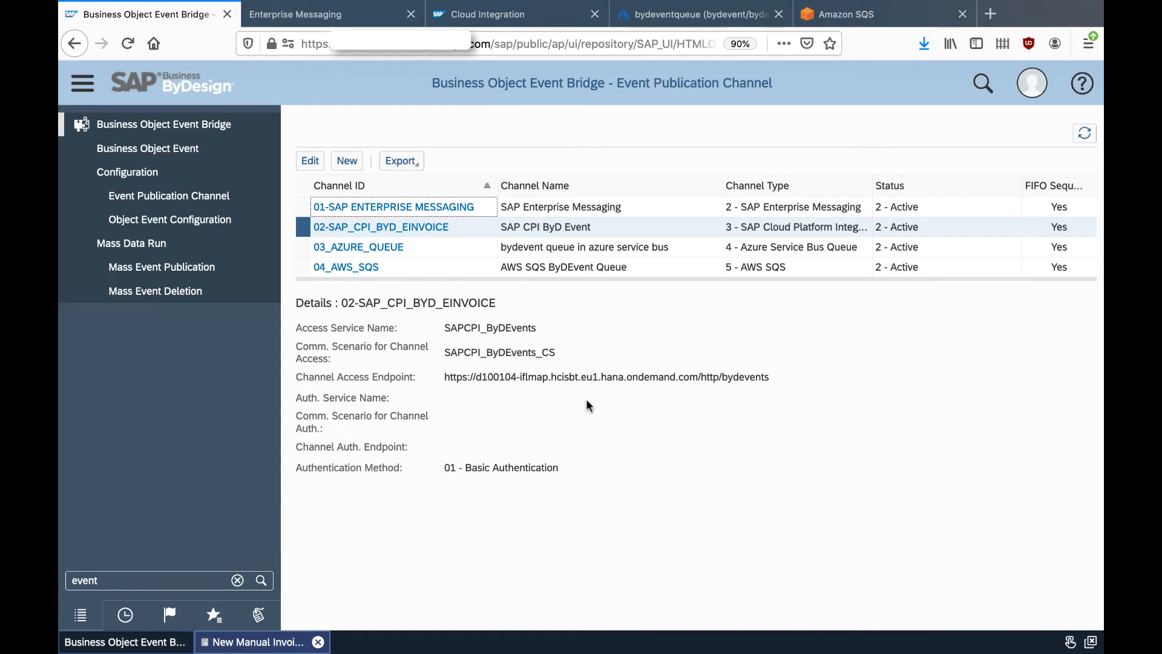
pyautogui.moveTo(444, 377); pyautogui.dragTo(560, 390)
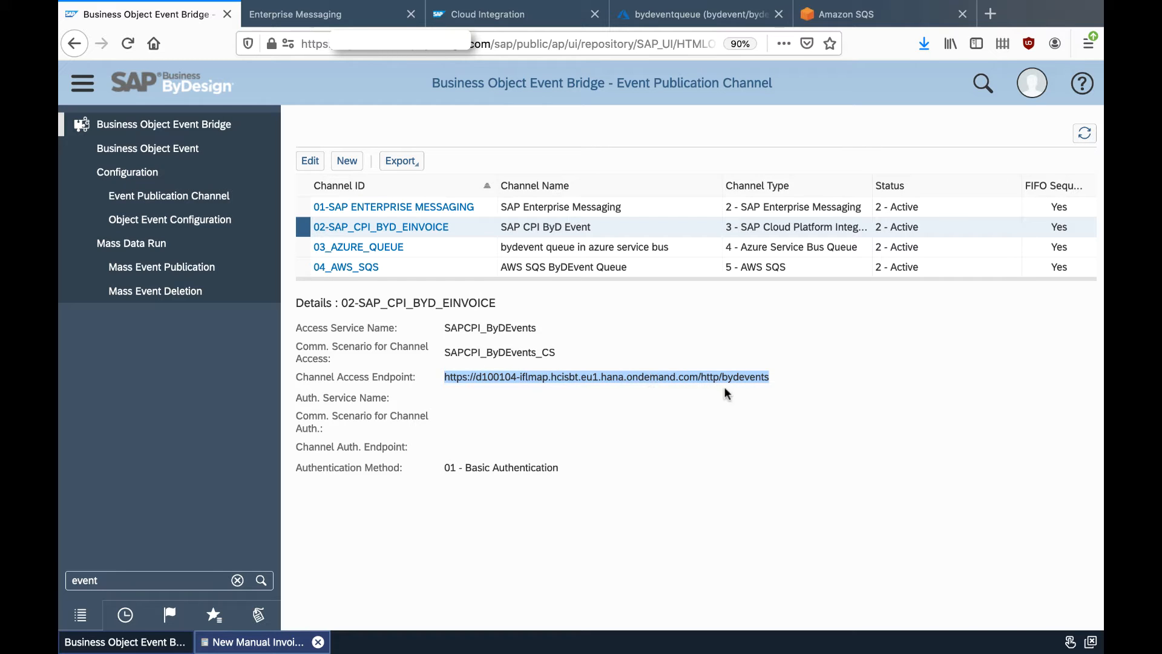
pyautogui.moveTo(443, 470); pyautogui.dragTo(567, 474)
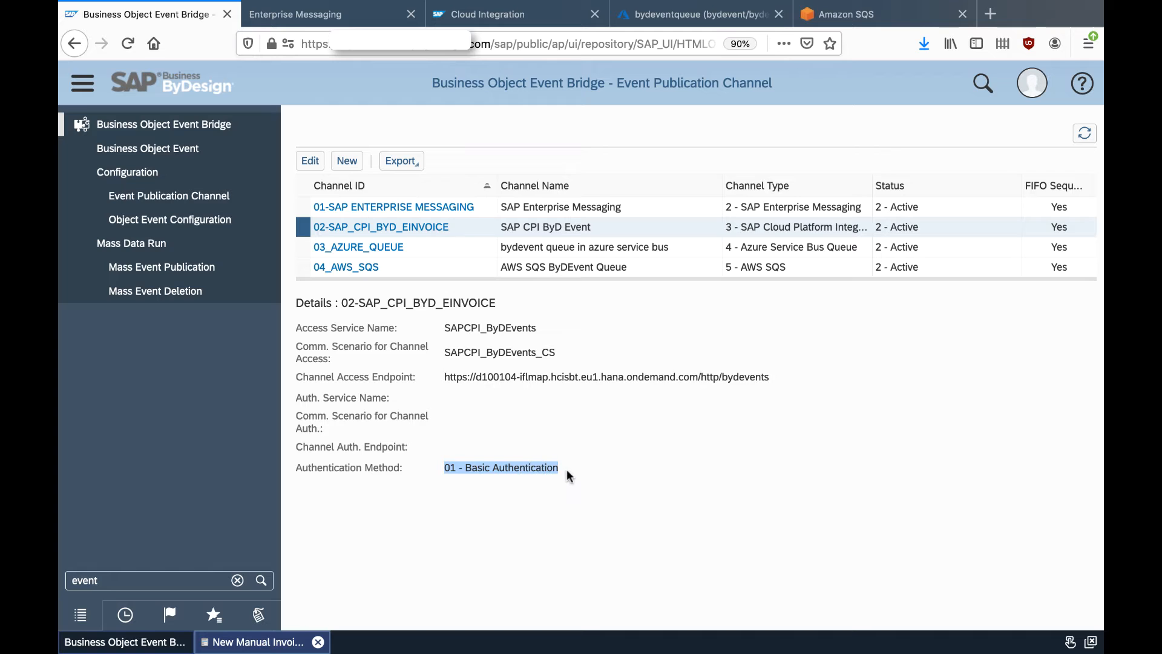
# Switch to SAP Cloud Platform Integration and examine the ByDEvent flow's HTTPS sender name and connection address.
pyautogui.click(477, 17)
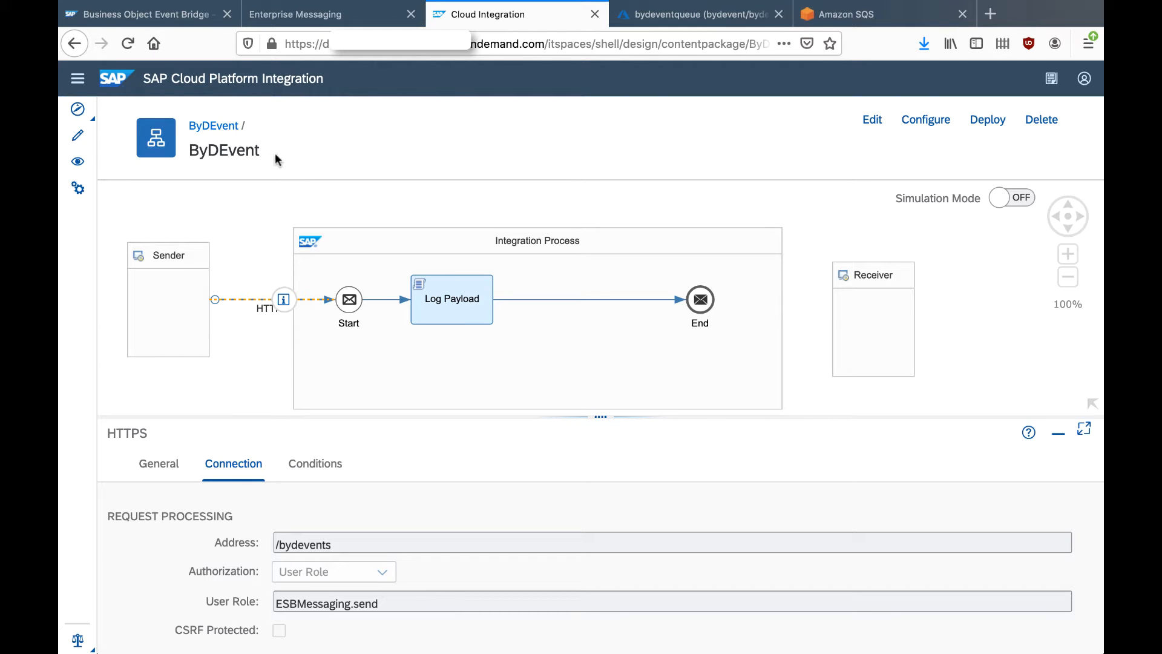
pyautogui.click(160, 467)
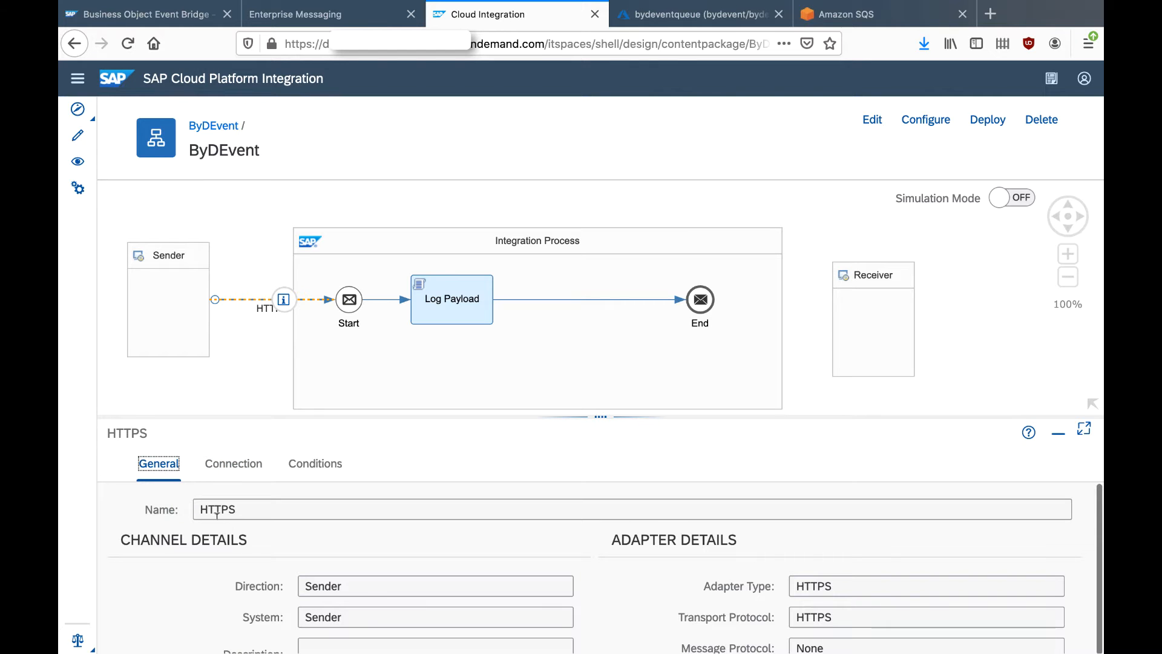
pyautogui.moveTo(200, 509); pyautogui.dragTo(242, 508)
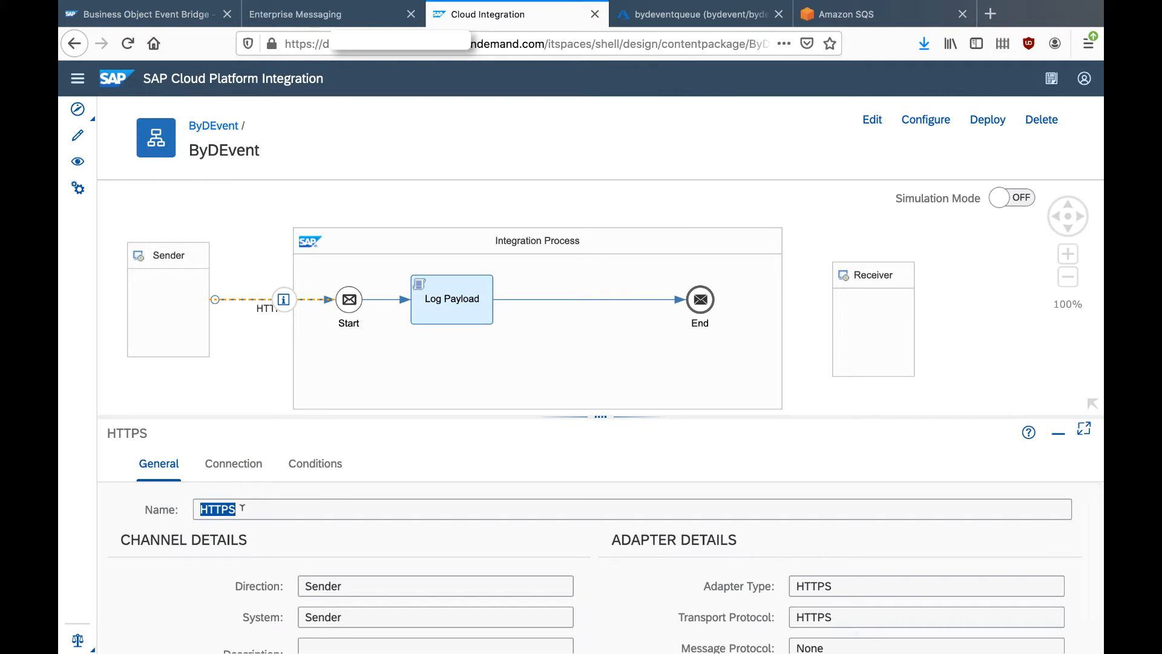
pyautogui.click(249, 466)
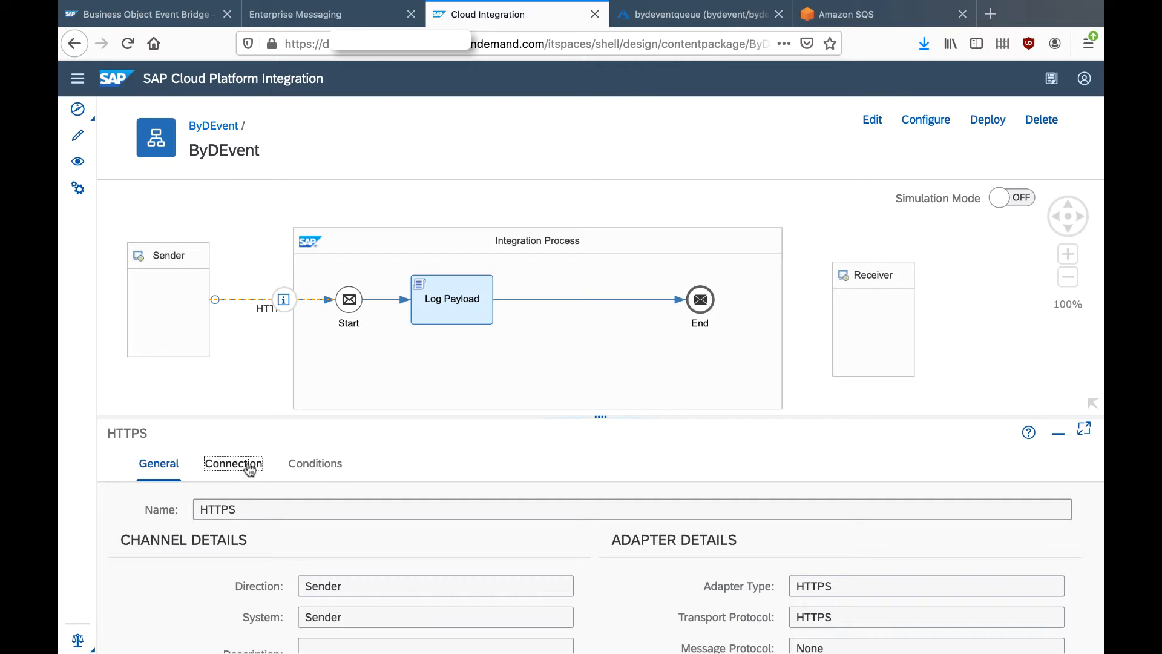
pyautogui.moveTo(276, 543); pyautogui.dragTo(337, 542)
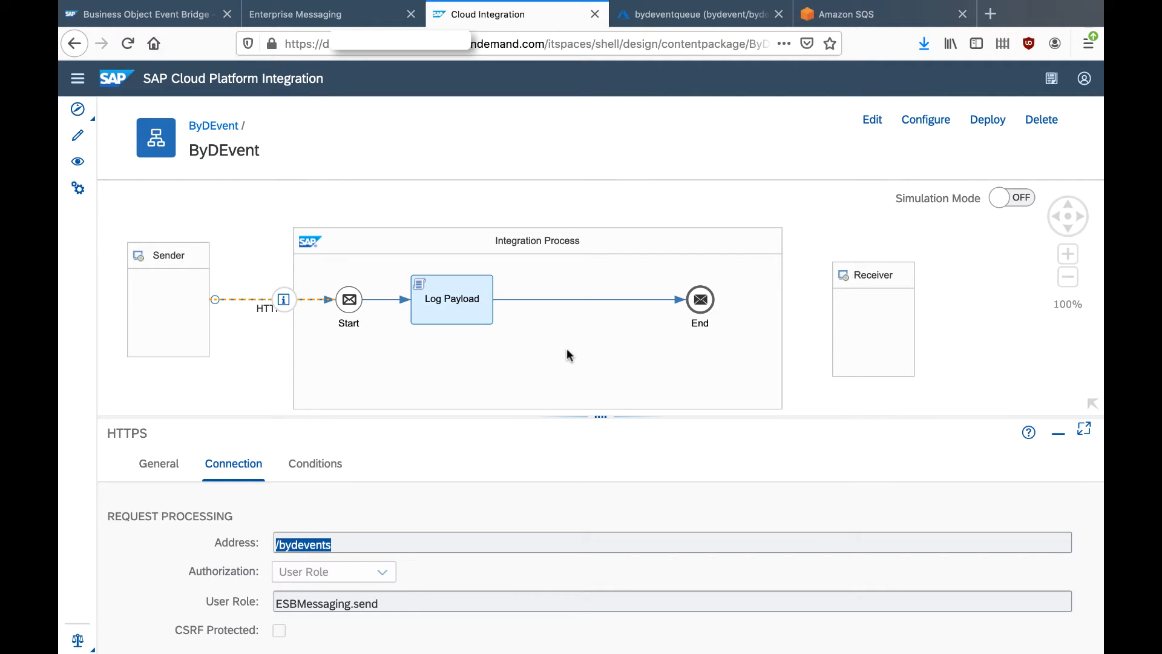
# Review the 03_AZURE_QUEUE channel's access service and endpoint in SAP Business ByDesign, and check the matching bydeventqueue in Microsoft Azure.
pyautogui.click(145, 14)
pyautogui.click(302, 245)
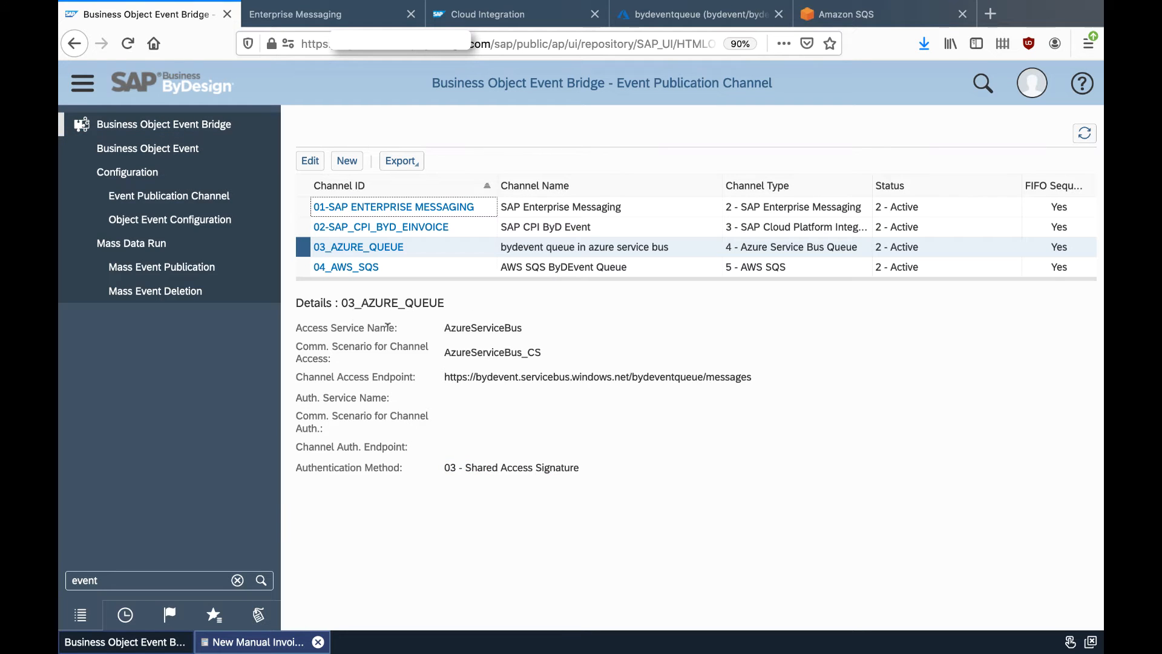
pyautogui.moveTo(444, 328); pyautogui.dragTo(520, 327)
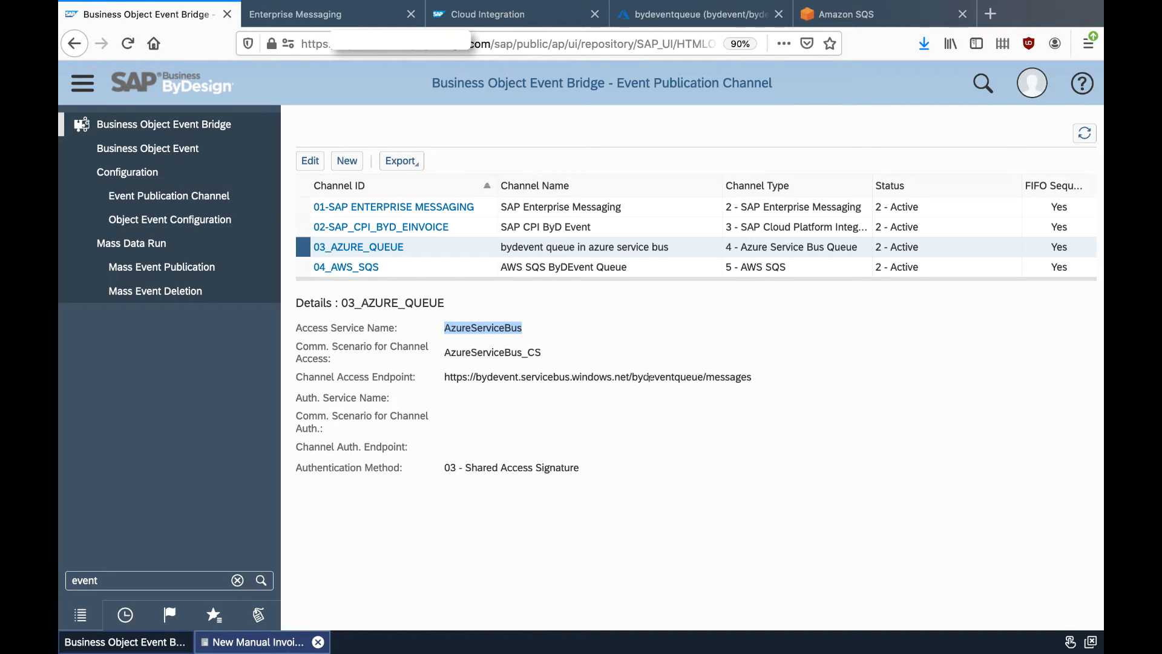
pyautogui.moveTo(632, 376); pyautogui.dragTo(726, 387)
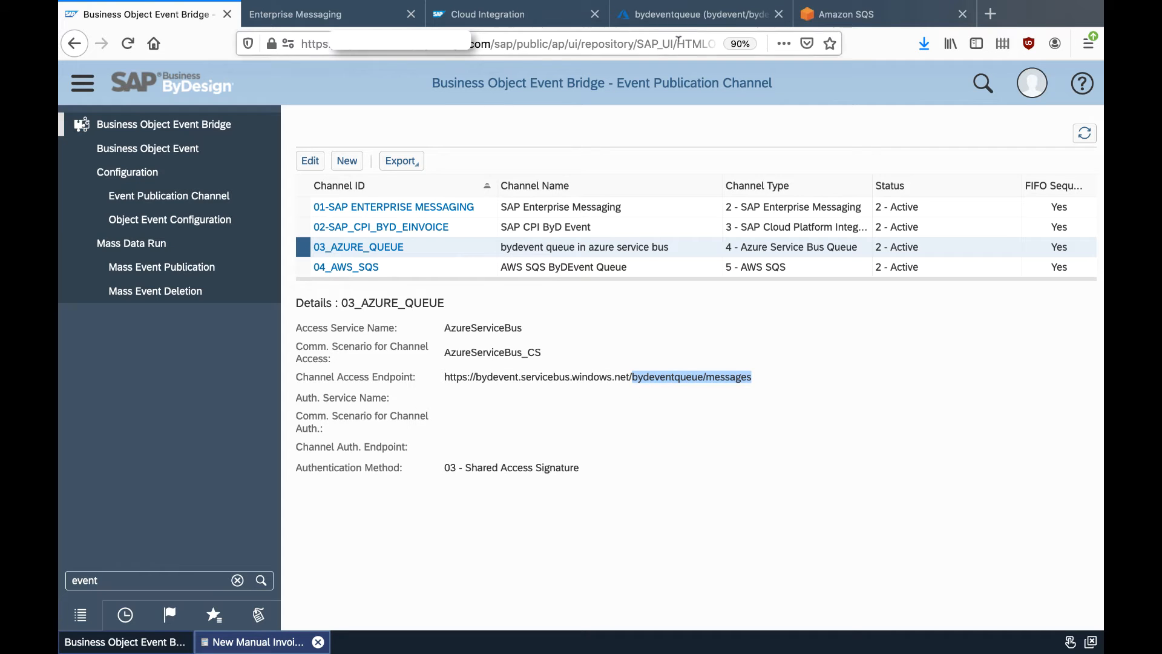
pyautogui.click(690, 14)
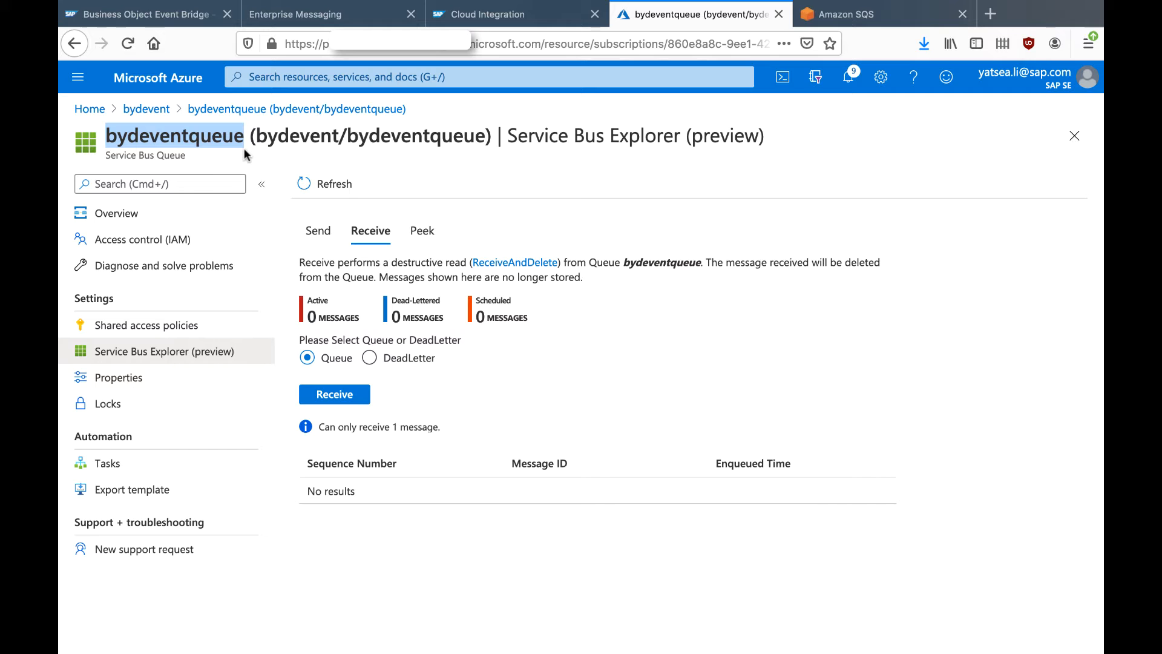
# Review the 04_AWS_SQS channel details in SAP Business ByDesign, and check the ByDEvents queue's URL in Amazon SQS.
pyautogui.click(181, 18)
pyautogui.click(298, 267)
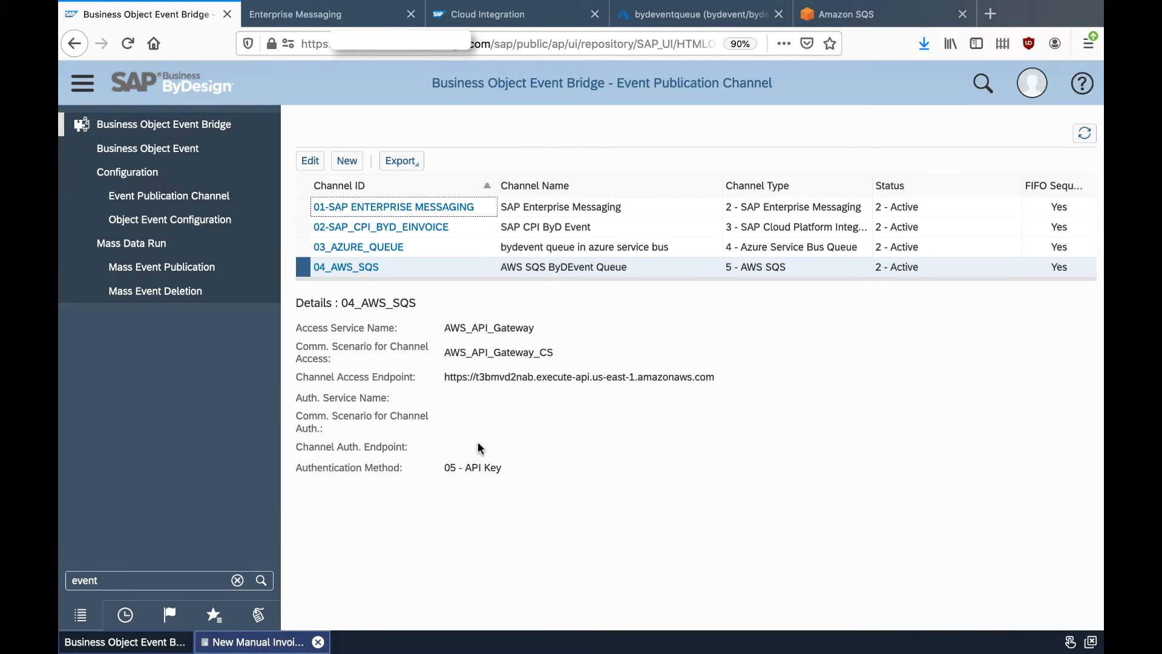
pyautogui.click(840, 15)
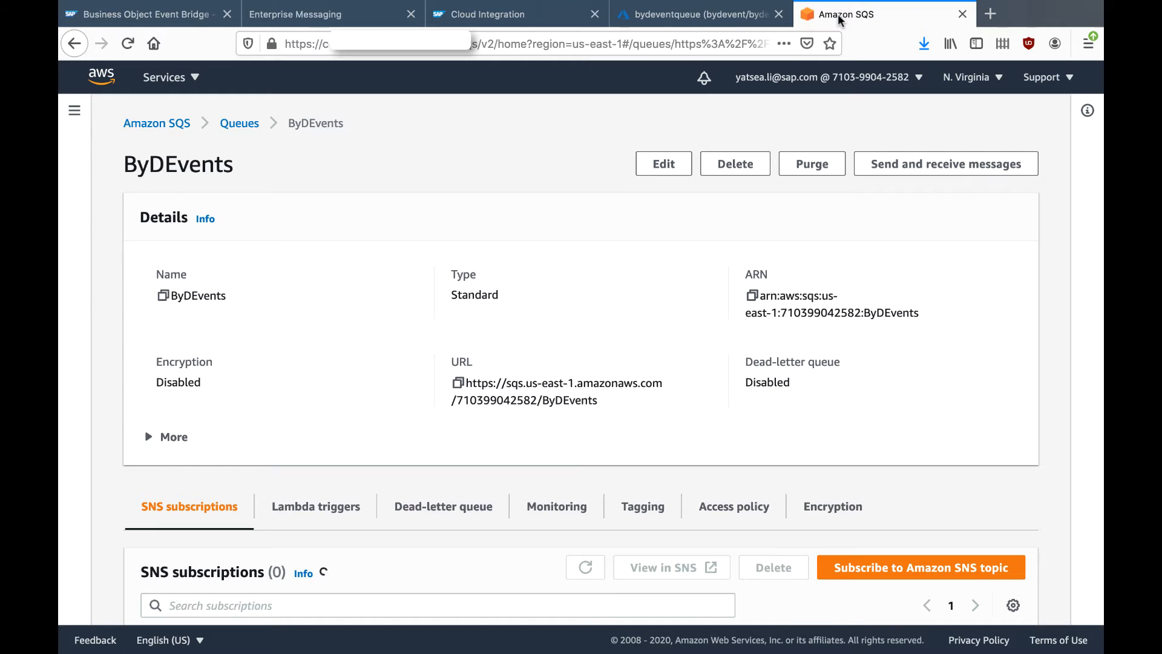
pyautogui.moveTo(610, 404); pyautogui.dragTo(466, 387)
# Return to SAP Business ByDesign and show the publication channels of the 004 - Invoice object event configuration.
pyautogui.click(193, 12)
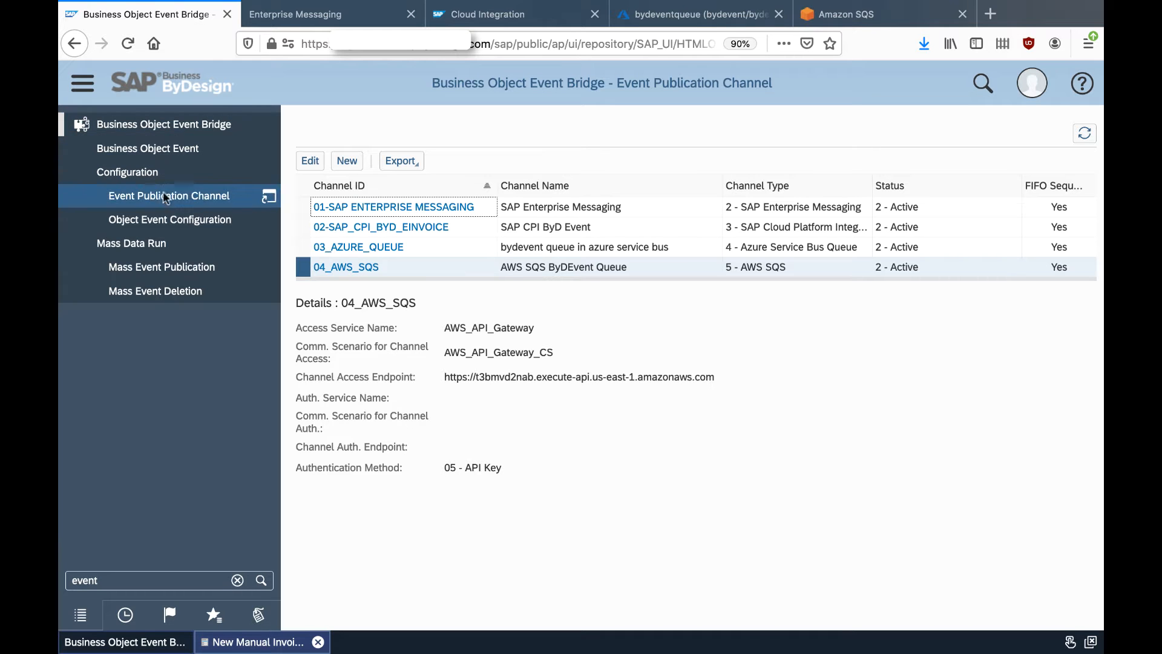
pyautogui.click(134, 223)
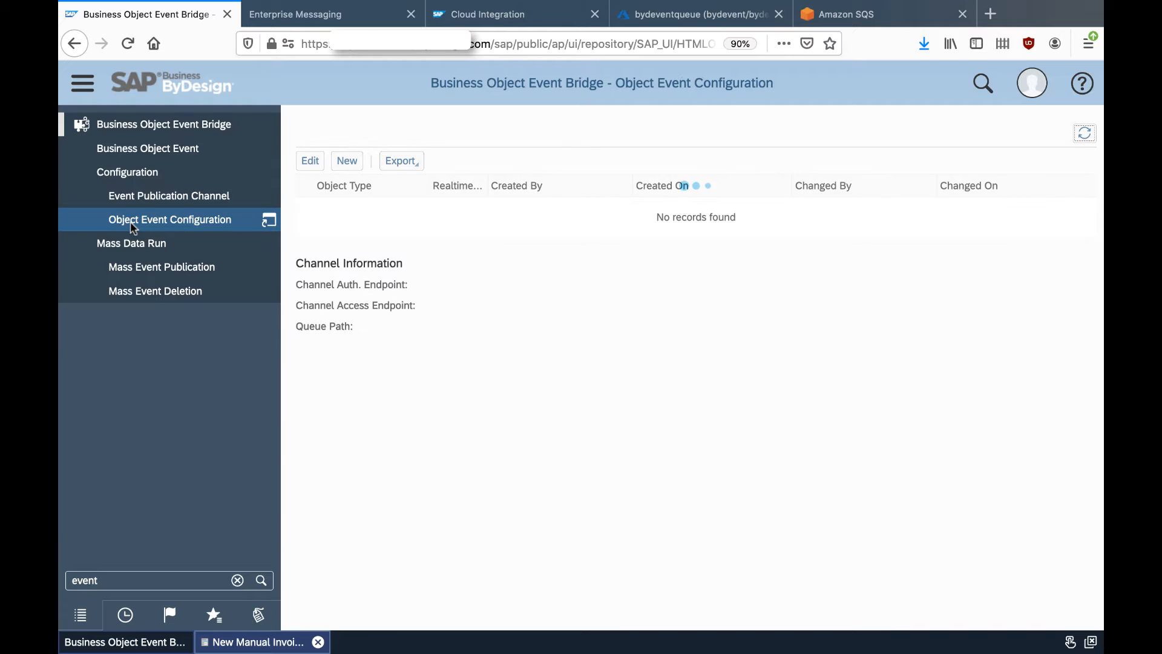
pyautogui.click(299, 226)
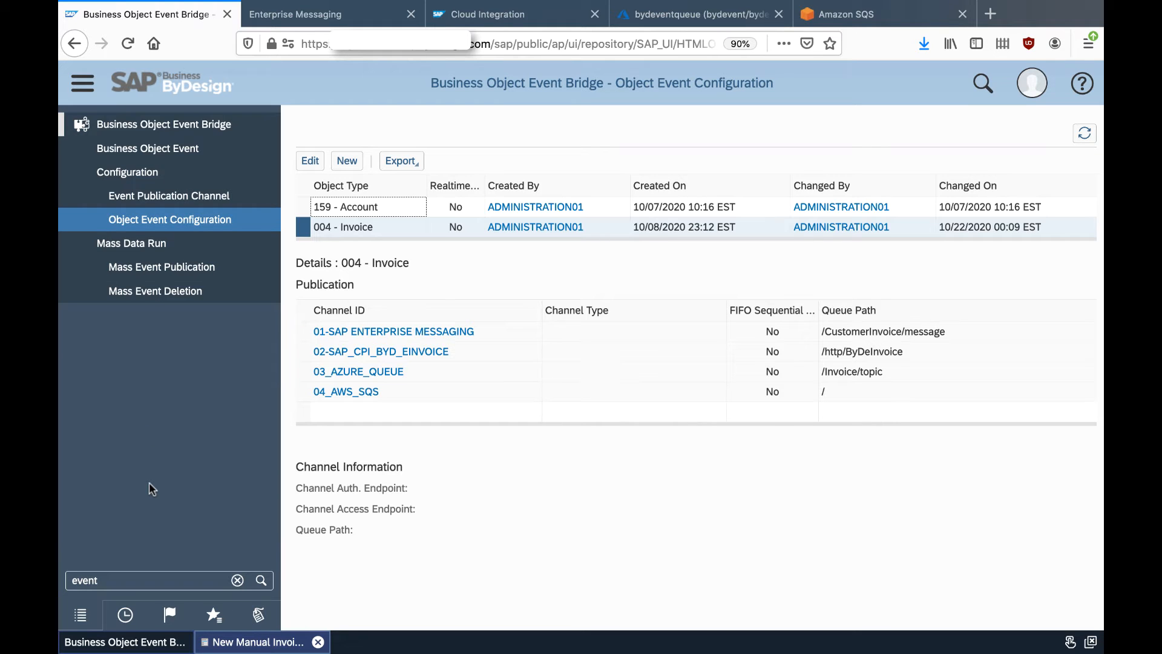
# Clear the navigation search and set the new manual invoice request's account to Silverstar Wholesale Corp by looking up "silver".
pyautogui.click(116, 579)
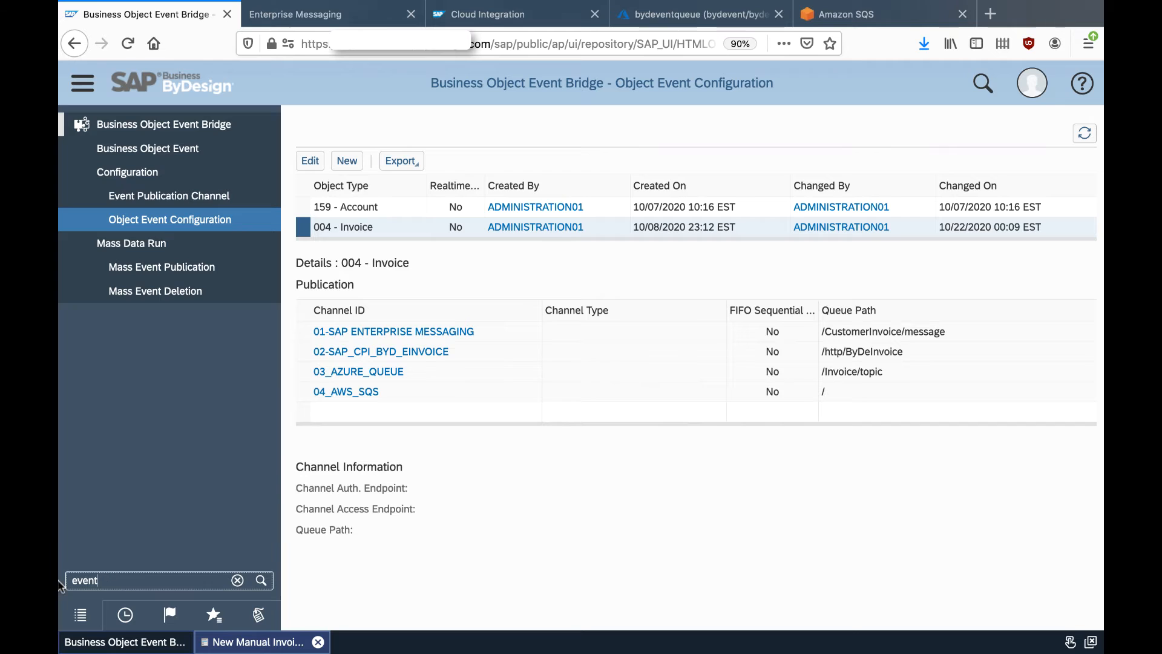
pyautogui.hotkey('ctrl', 'a')
pyautogui.press('BackSpace')
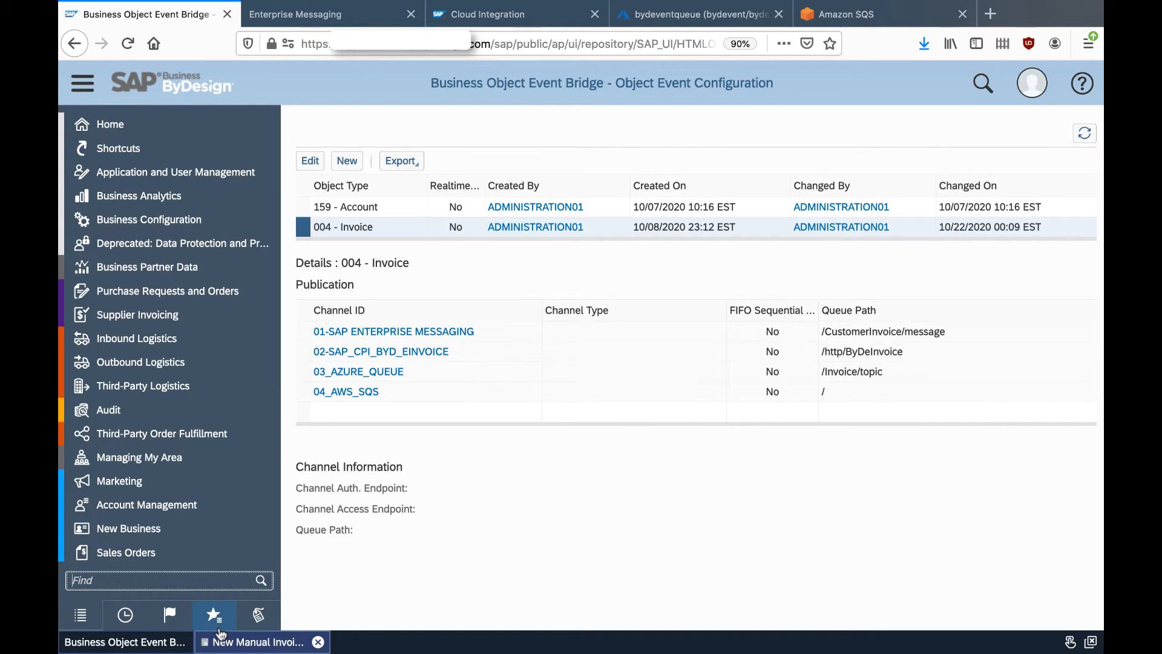
pyautogui.click(248, 642)
pyautogui.write('lver')
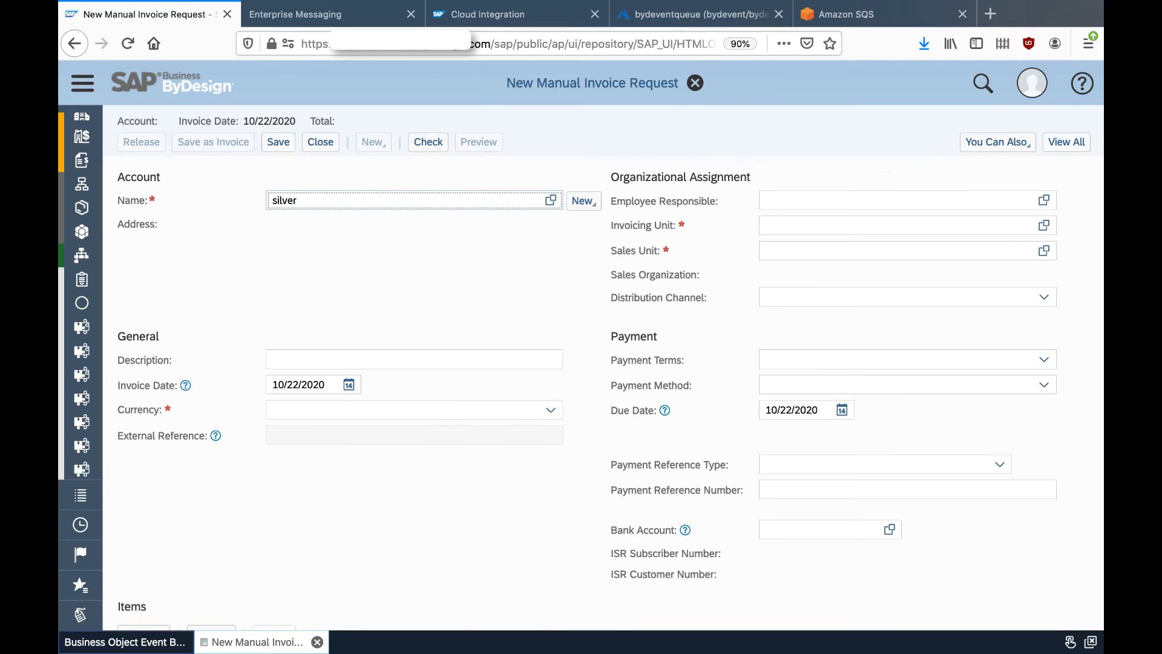
pyautogui.click(331, 222)
# Set the invoice request's invoicing unit to Sales Heating.
pyautogui.click(932, 250)
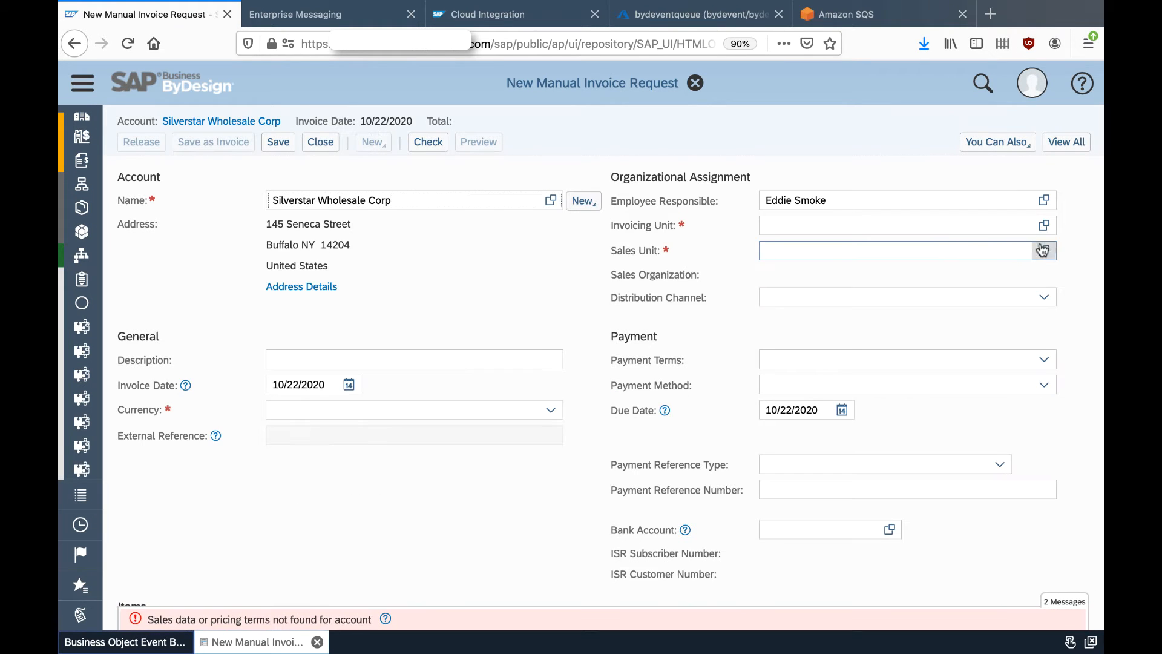
pyautogui.click(1044, 226)
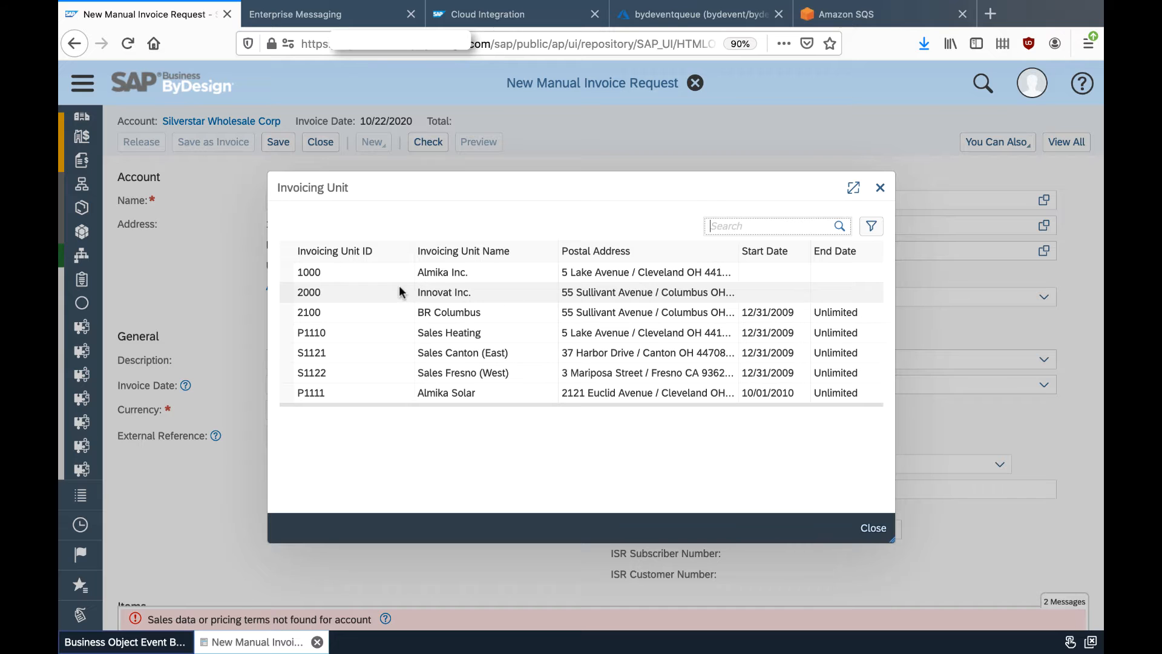
pyautogui.click(442, 372)
# Add product P100401 to the item line with quantity 1 and save the request as an invoice.
pyautogui.click(271, 391)
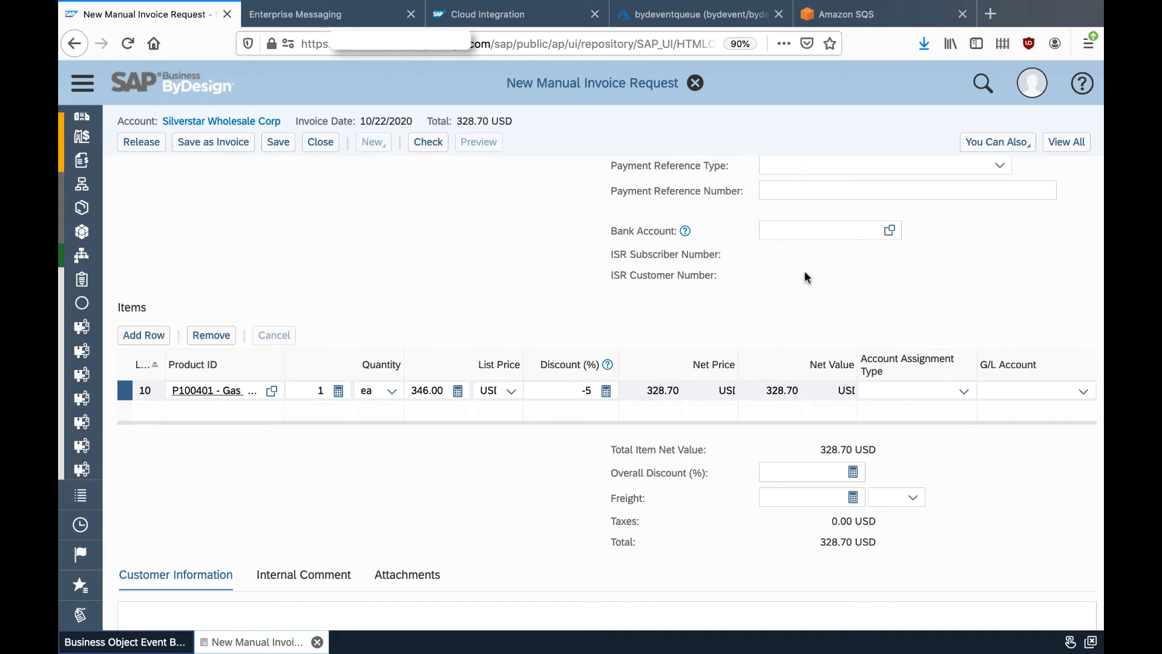
pyautogui.click(222, 143)
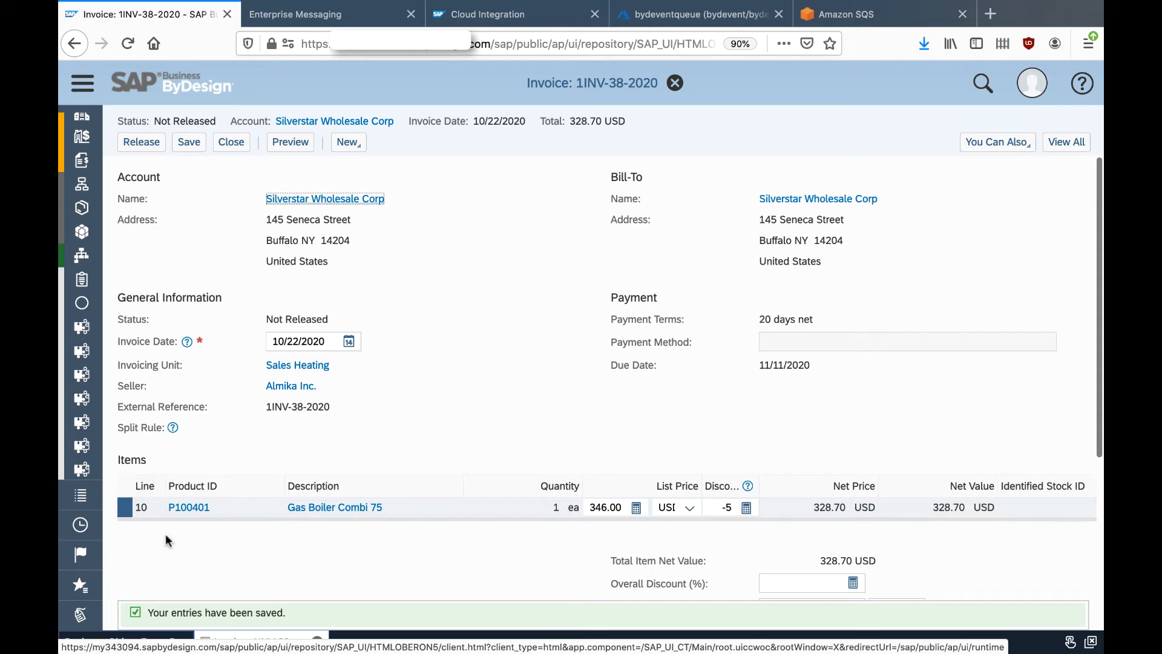
# Find the Business Object Event list by searching the navigation for "event" and sort it by Event ID in descending order.
pyautogui.click(75, 86)
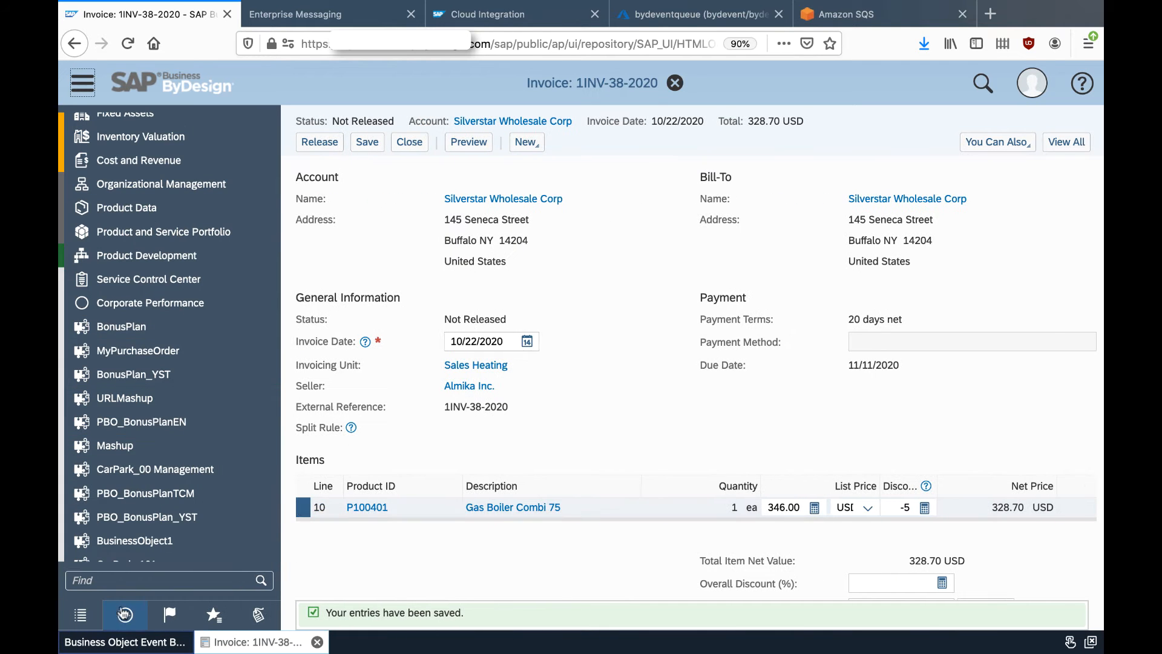
pyautogui.write('event')
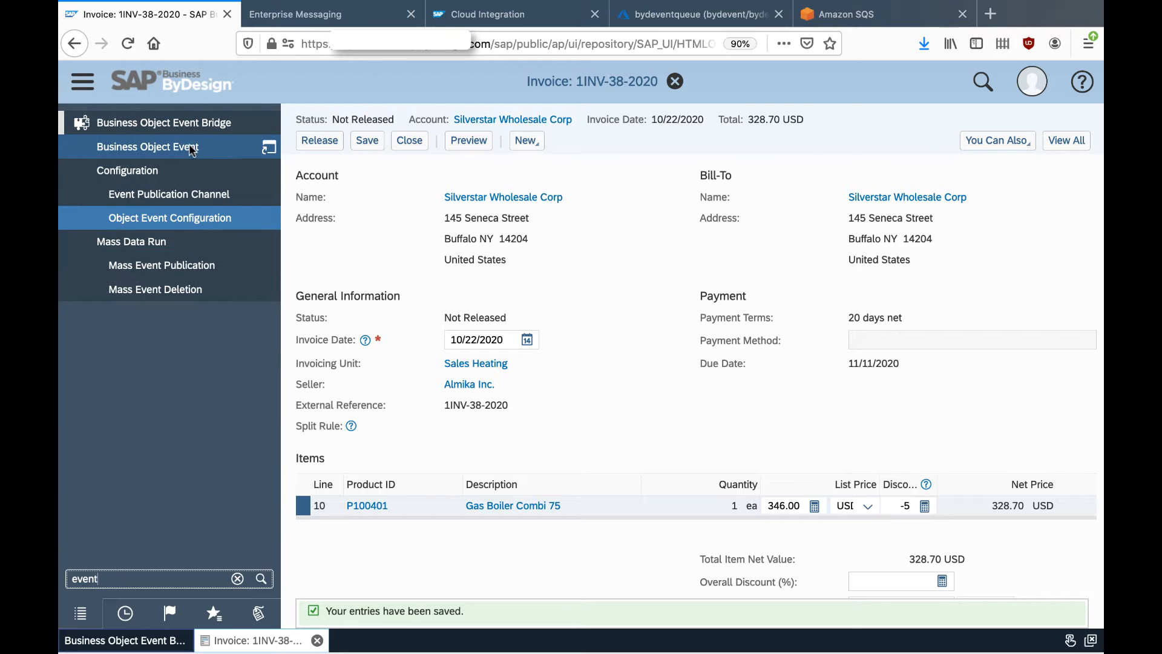
pyautogui.click(192, 152)
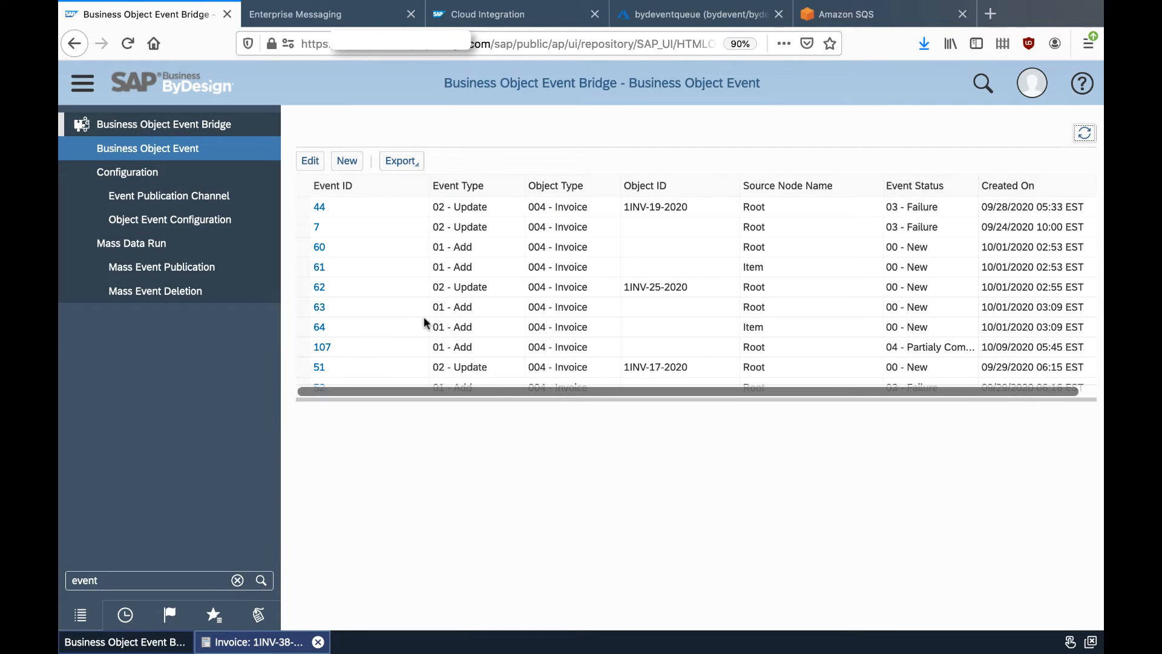
pyautogui.click(399, 182)
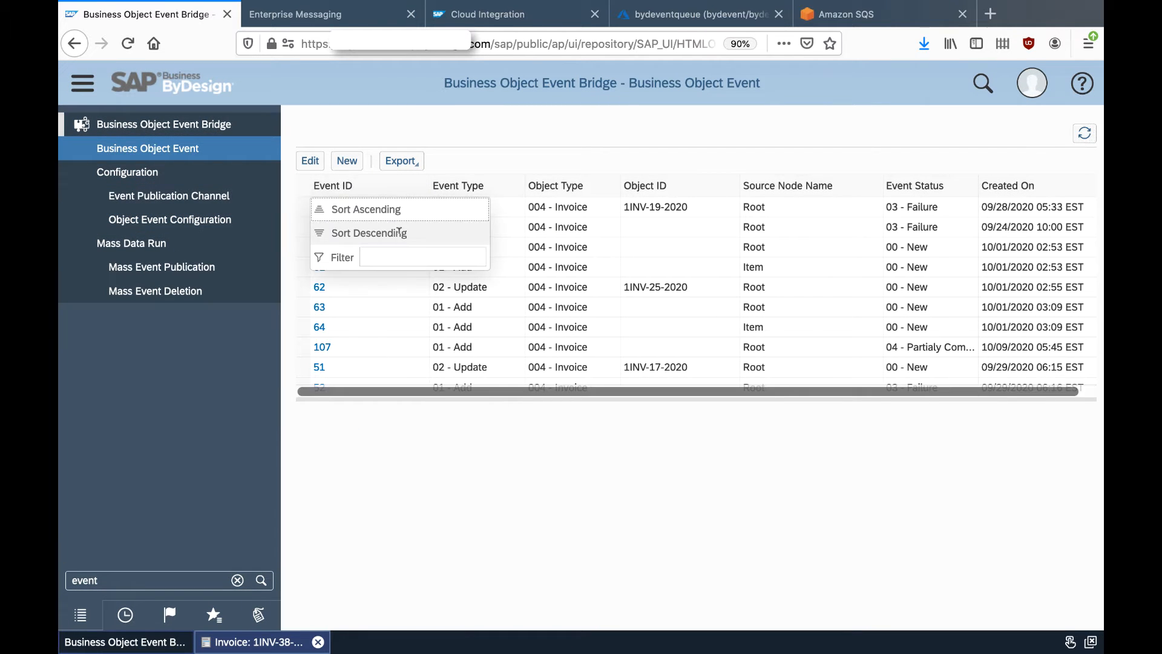
pyautogui.click(400, 232)
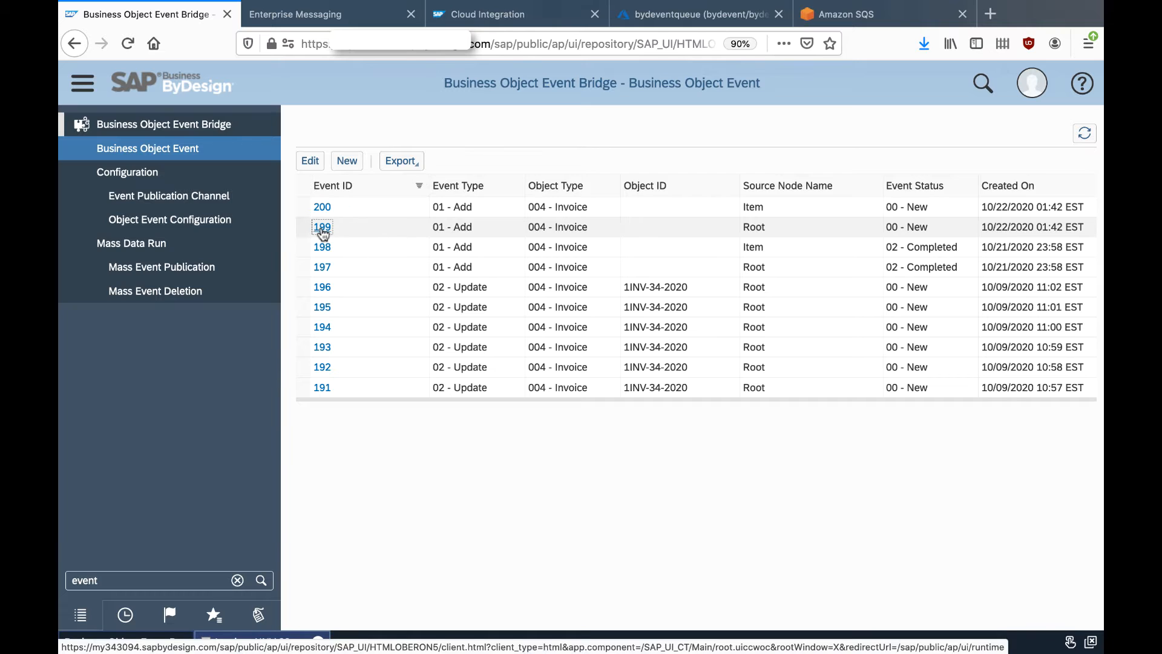
# Open business object event 199, check its Object UUID, and publish the event to its publication channels.
pyautogui.click(322, 227)
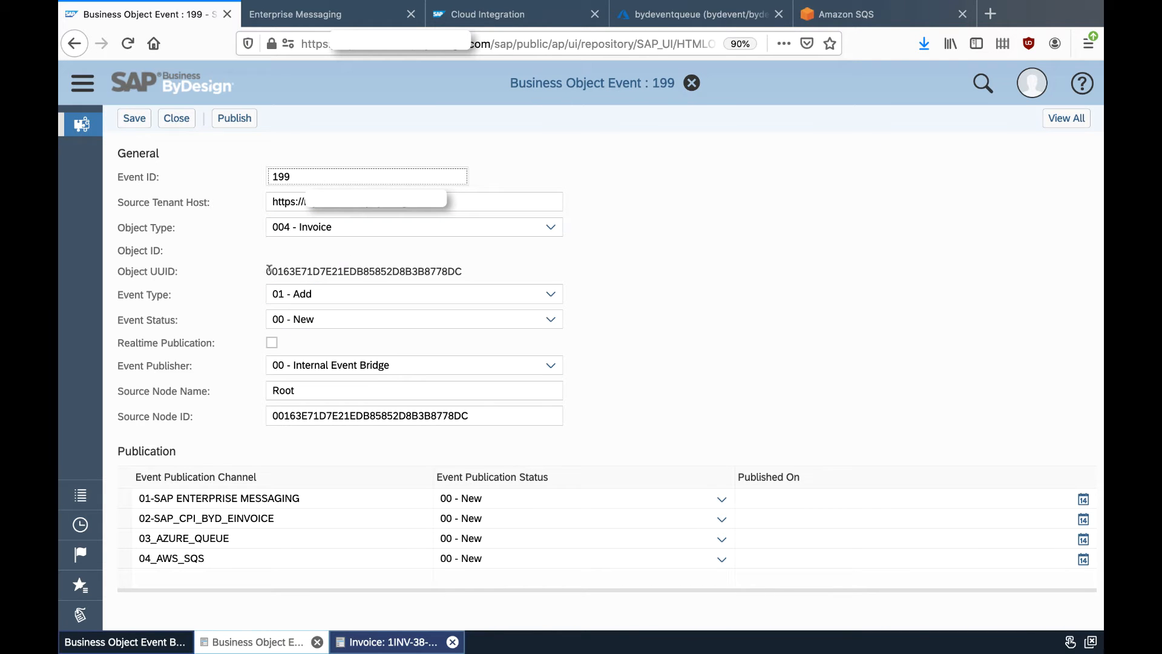
pyautogui.moveTo(270, 270); pyautogui.dragTo(433, 273)
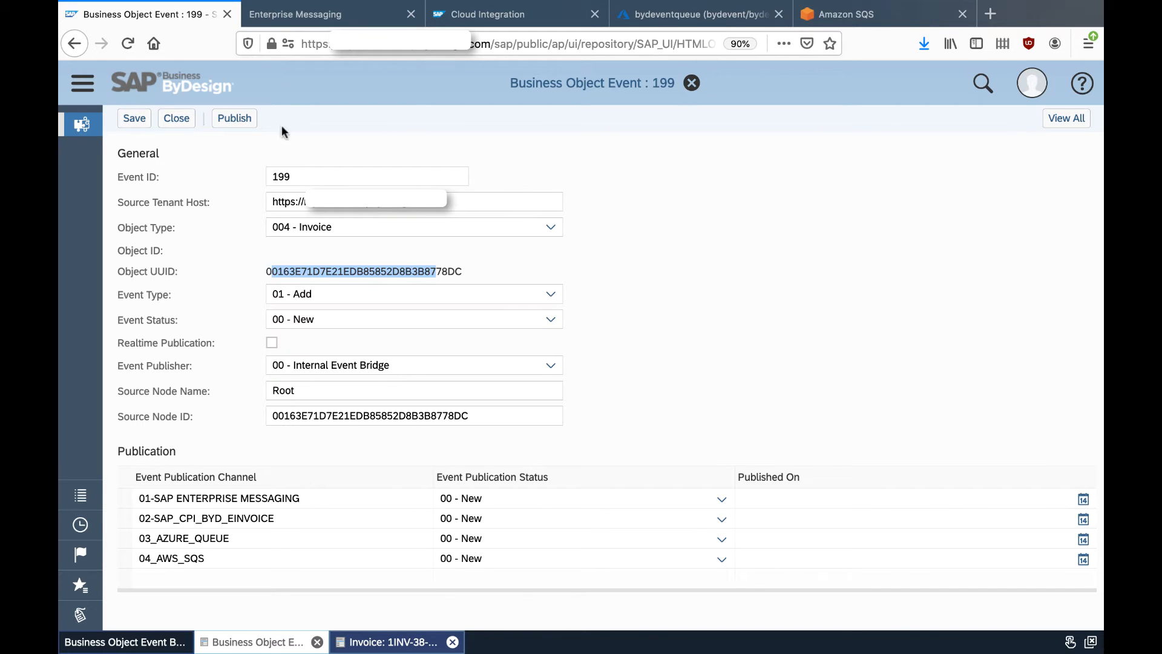
pyautogui.click(234, 121)
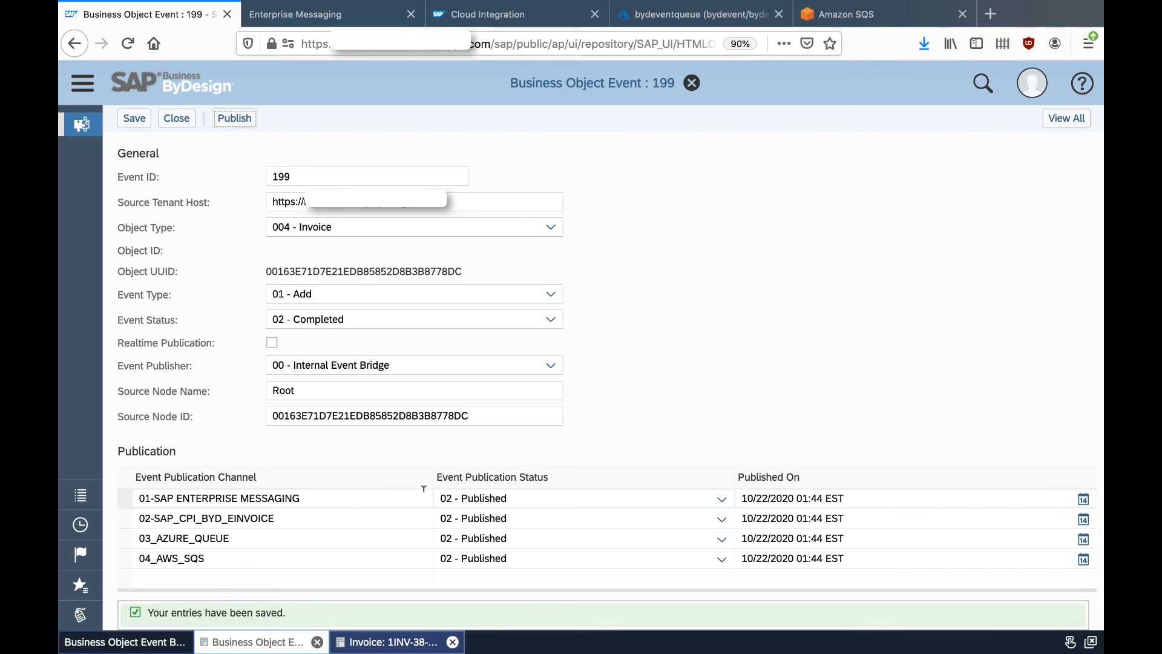
# Switch to Enterprise Messaging, refresh the queues, and check the message count of iotdev/samsgqueue/1/byd2.
pyautogui.click(359, 25)
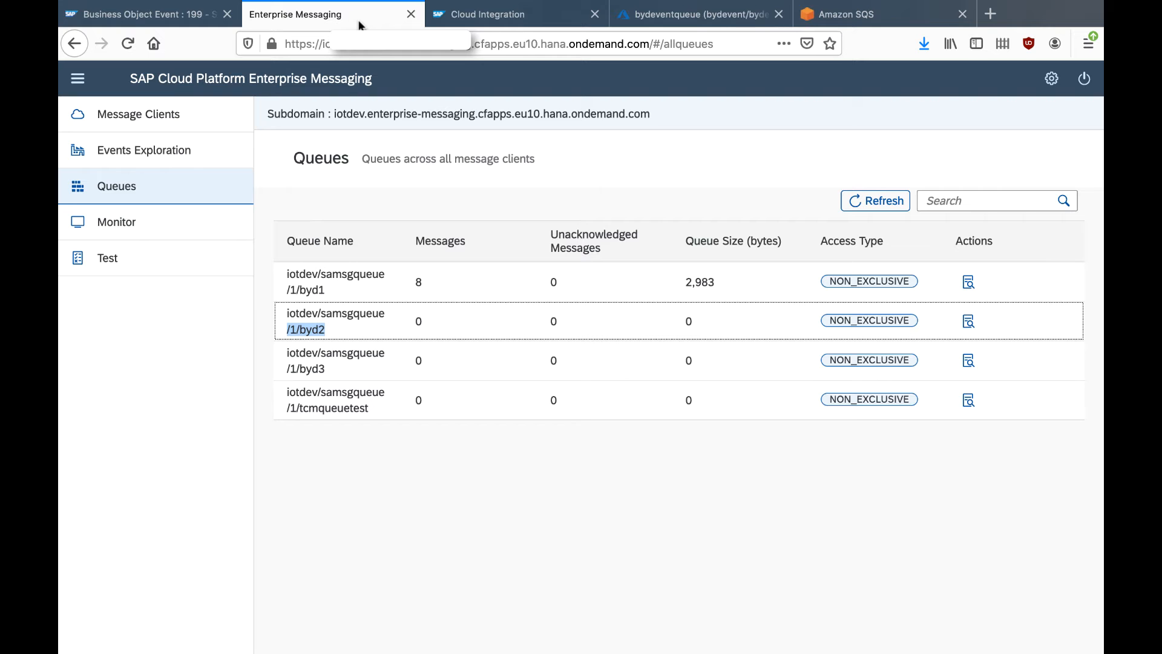
pyautogui.click(864, 204)
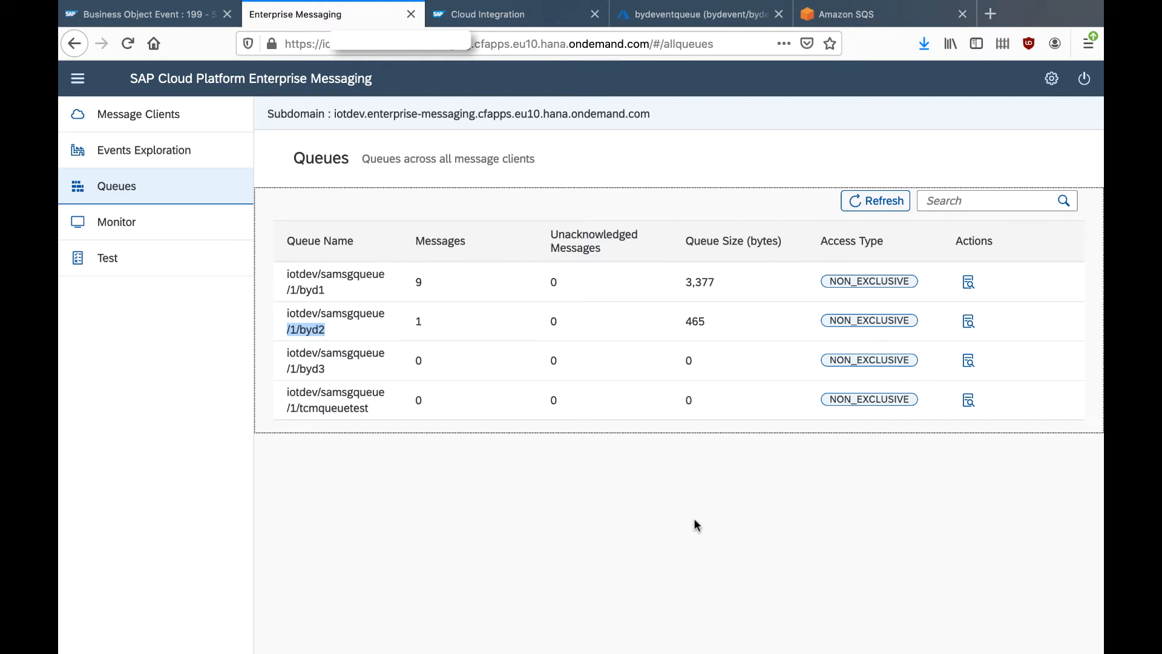
pyautogui.doubleClick(417, 323)
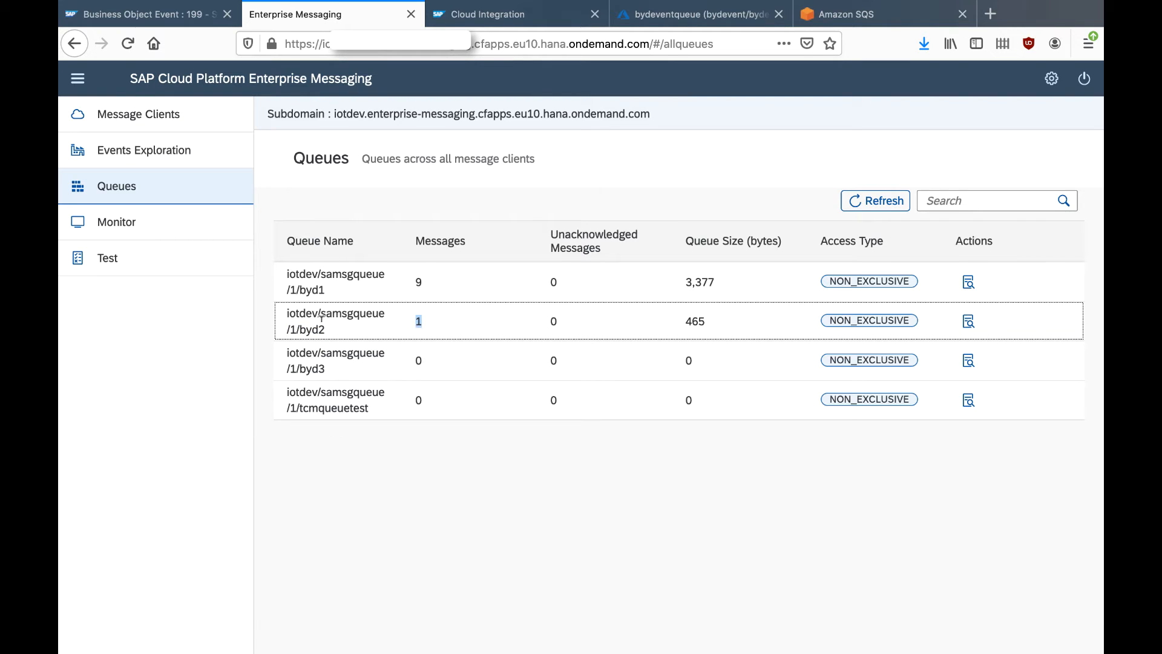
# Consume a message from the queue iotdev/samsgqueue/1/byd2 on the test page and examine its event data.
pyautogui.click(108, 258)
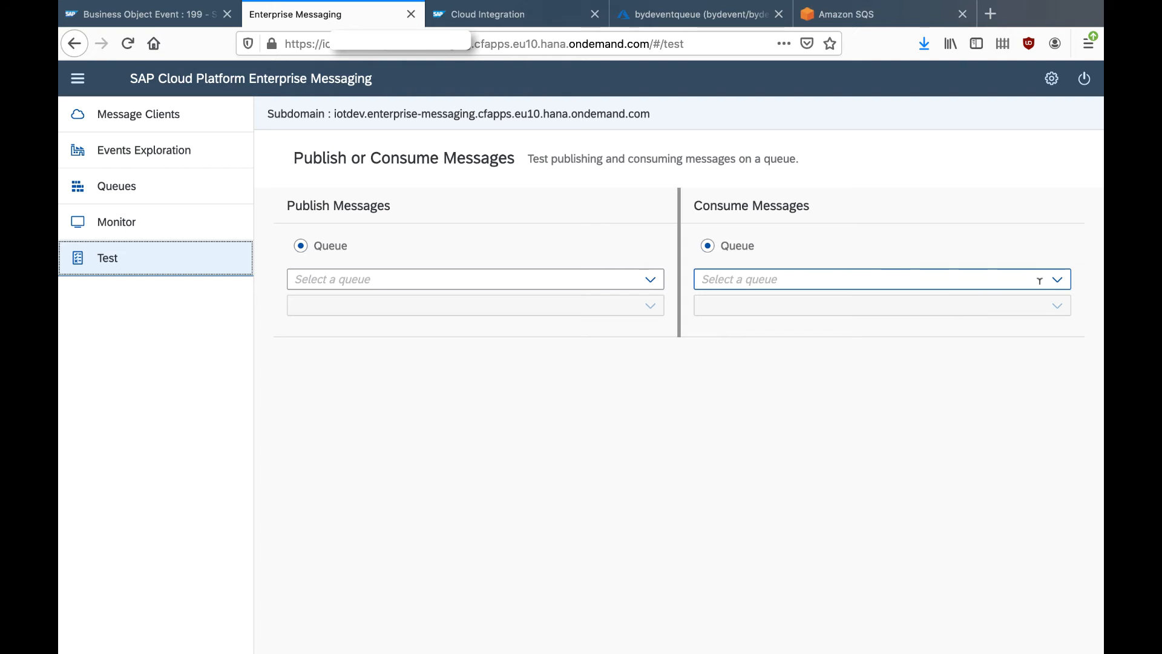
pyautogui.click(1057, 279)
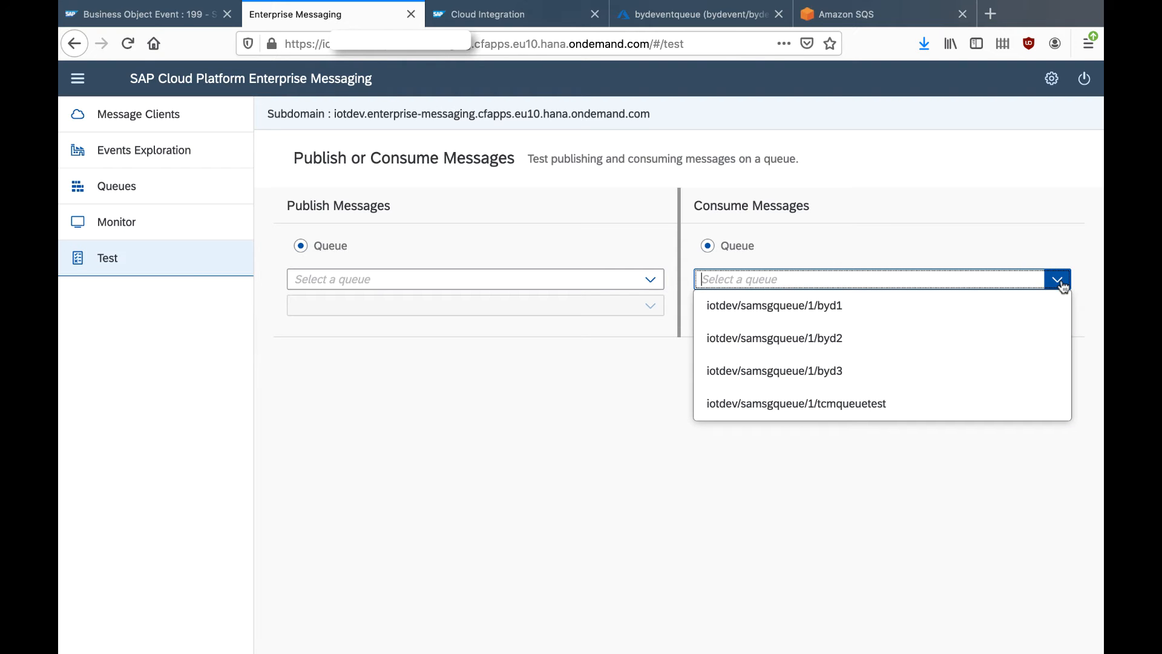
pyautogui.click(893, 344)
pyautogui.click(1046, 421)
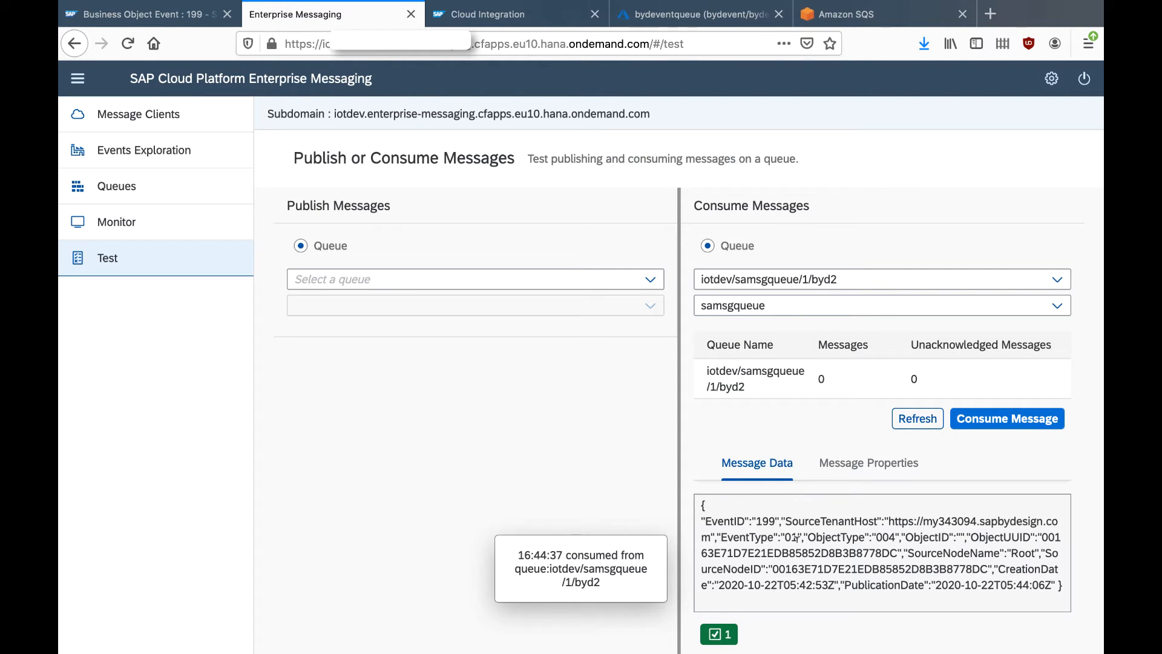
pyautogui.moveTo(758, 522); pyautogui.dragTo(776, 521)
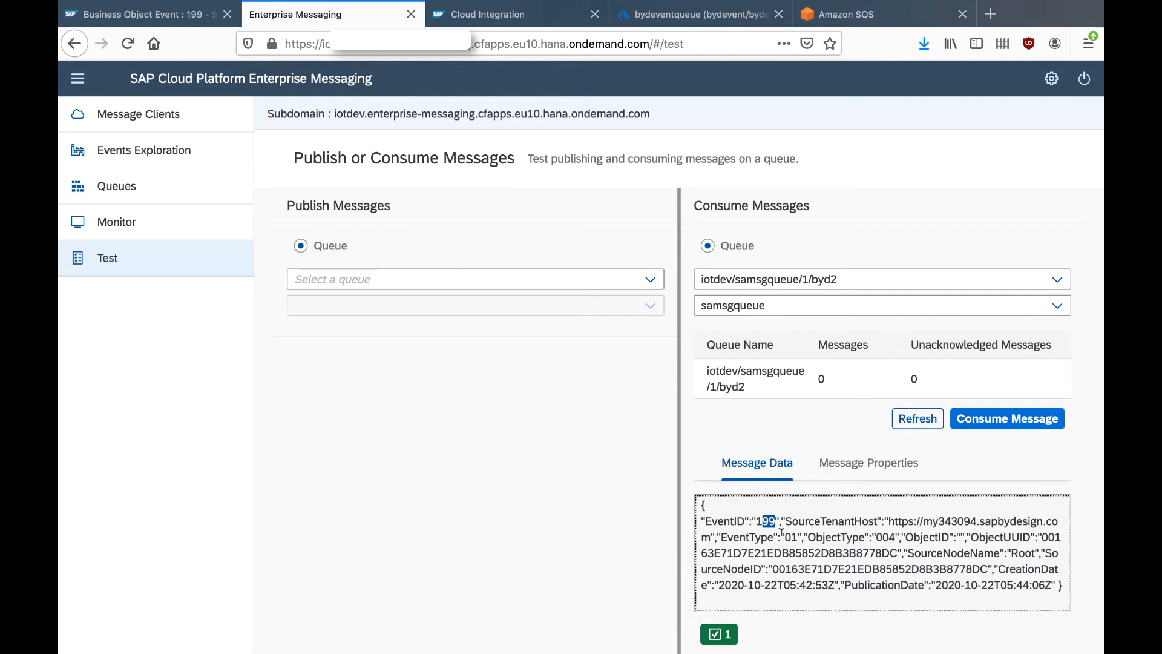
pyautogui.moveTo(701, 504); pyautogui.dragTo(1040, 585)
# Switch to Cloud Integration, open message monitoring for completed messages, and show the logs of the ByDEvent message.
pyautogui.click(502, 17)
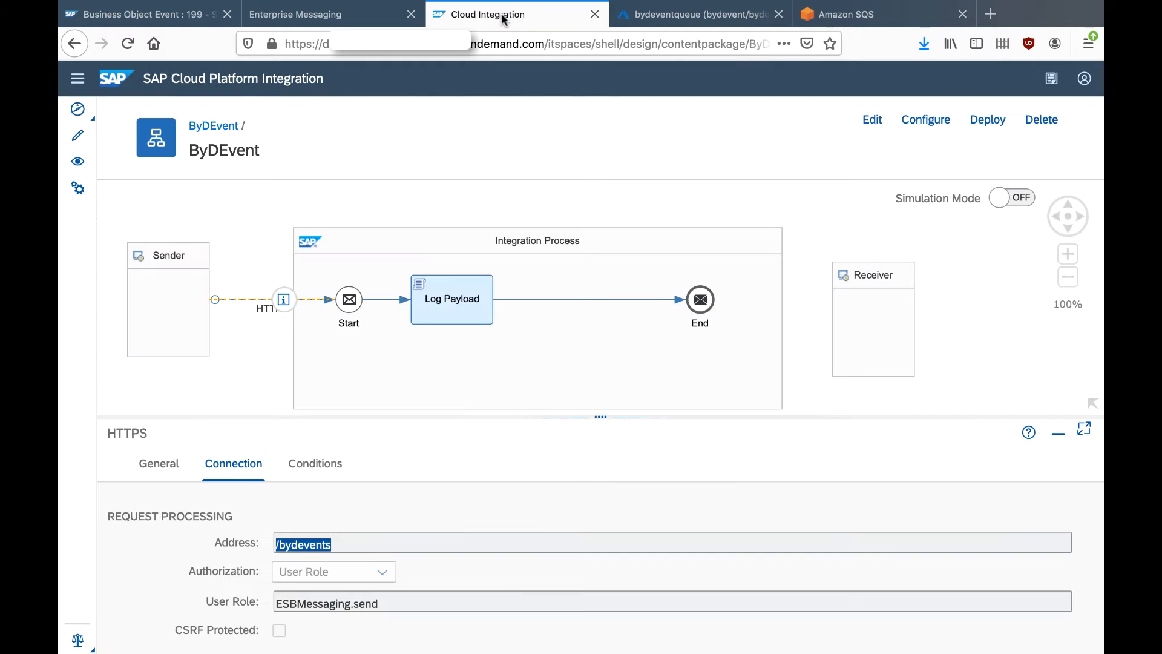
pyautogui.click(77, 161)
pyautogui.click(652, 259)
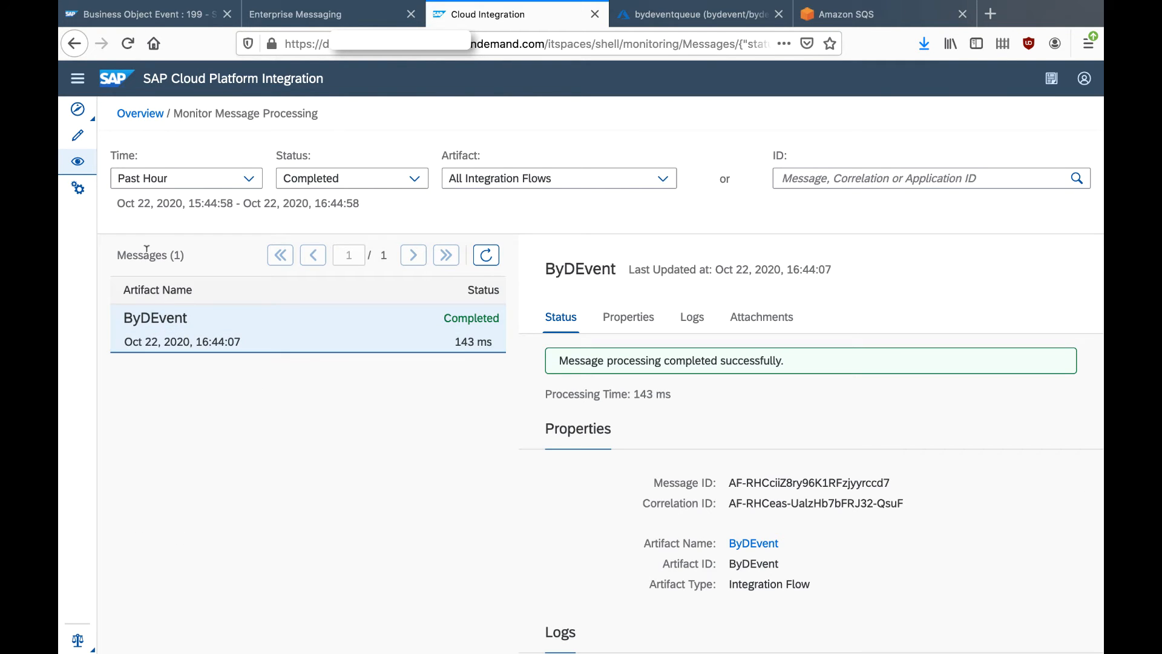
pyautogui.click(326, 339)
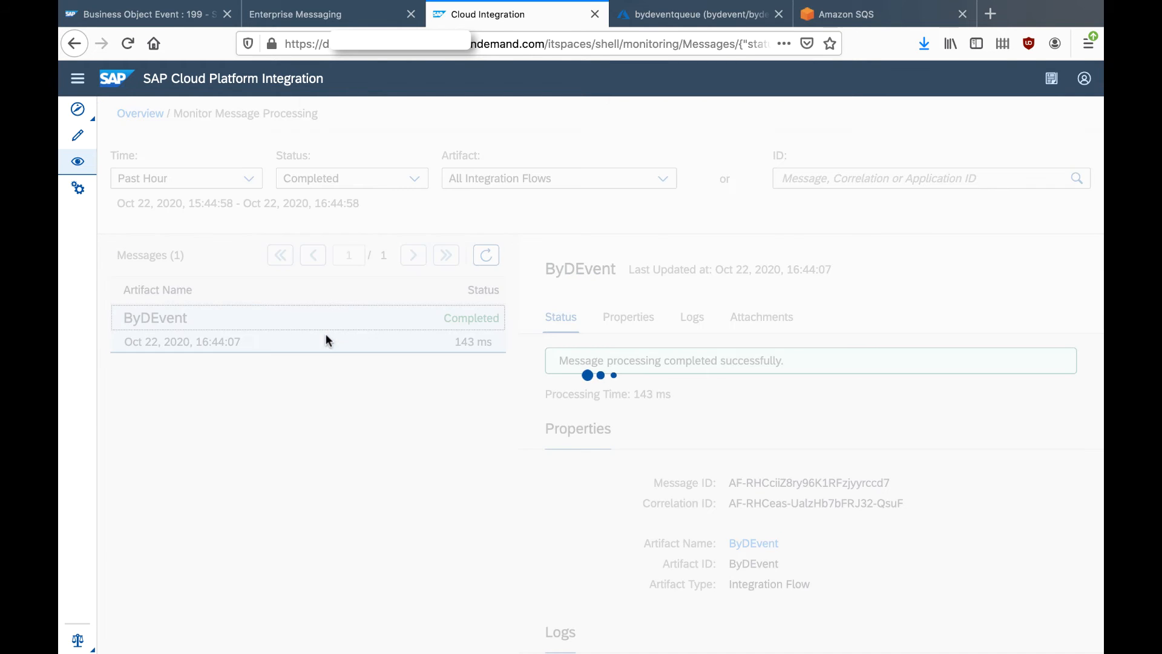
pyautogui.click(698, 326)
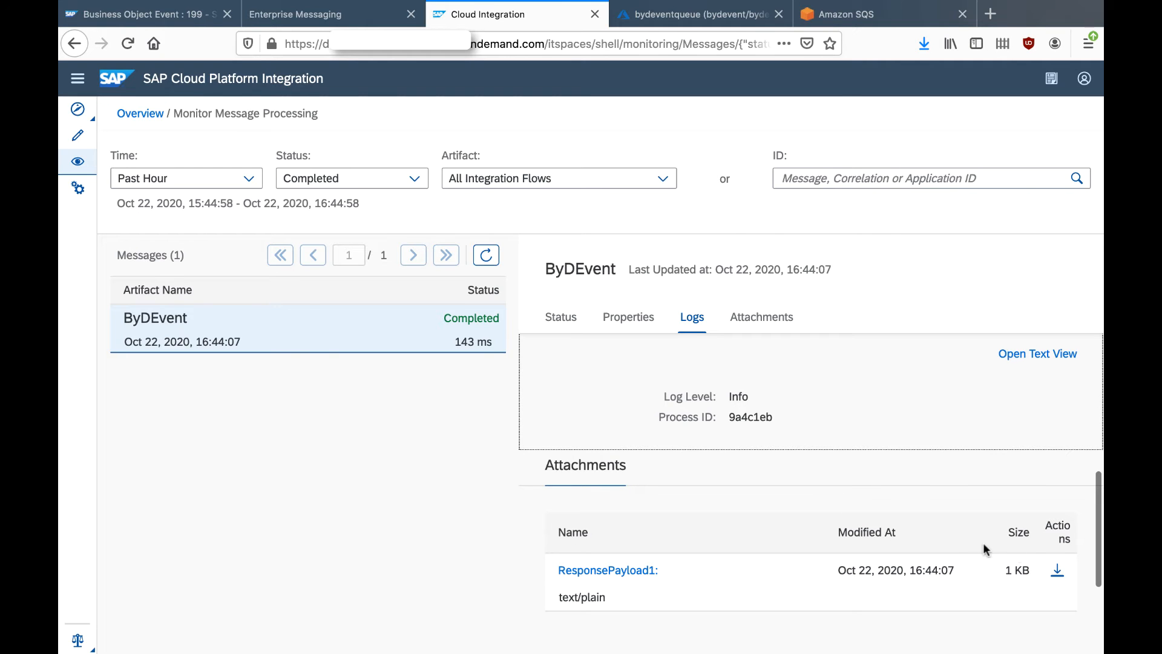
# View the ResponsePayload1 attachment of the ByDEvent message without downloading it and check the event ID in the payload.
pyautogui.click(1057, 569)
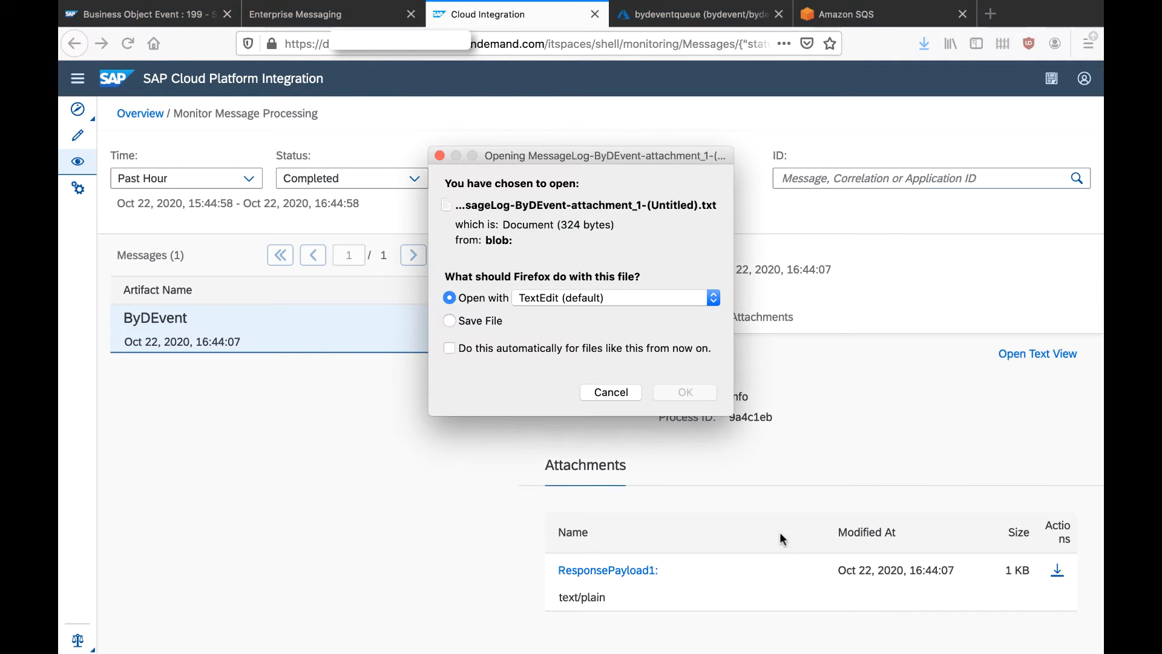
pyautogui.click(611, 394)
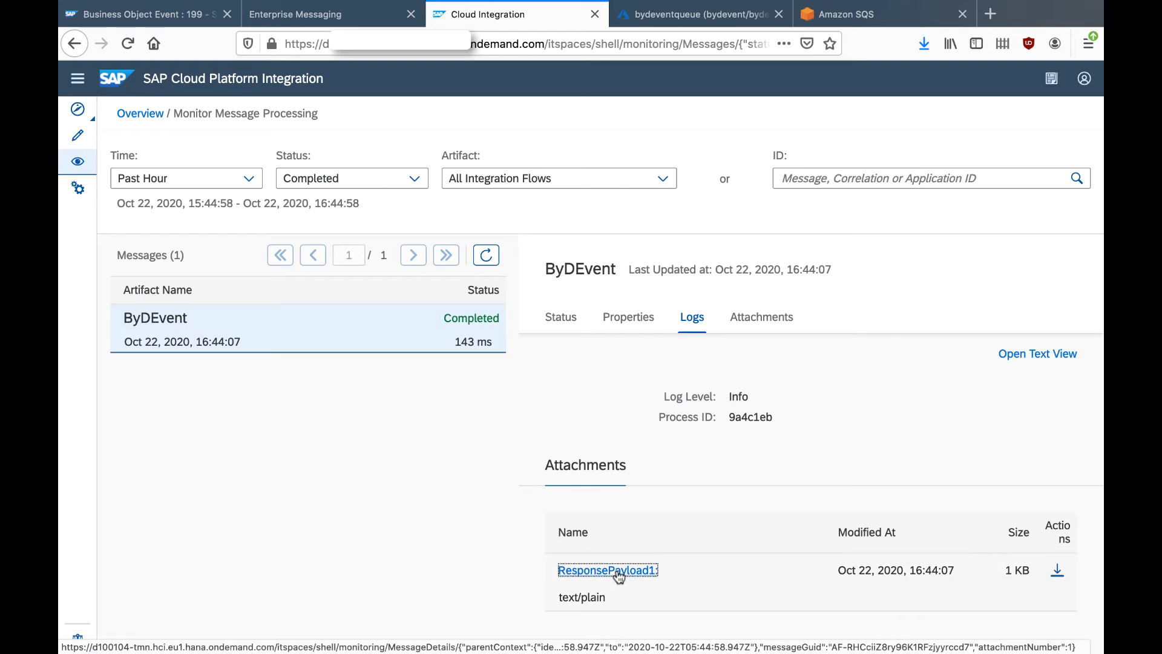
pyautogui.click(617, 569)
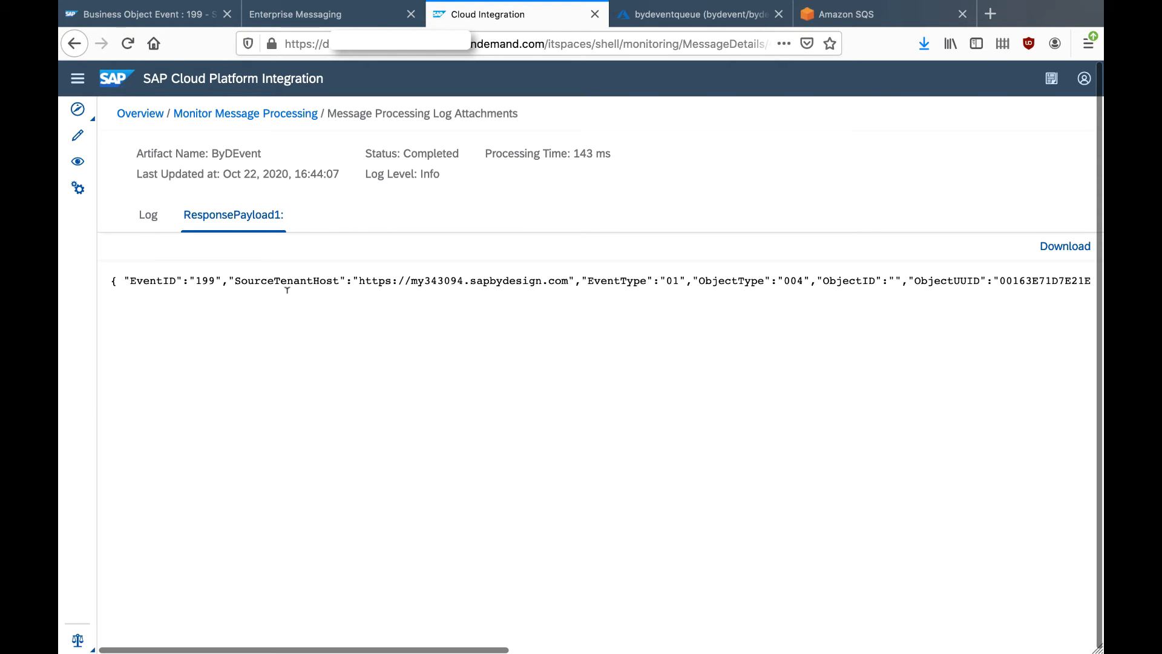
pyautogui.doubleClick(200, 278)
# Switch to Microsoft Azure, peek the messages in bydeventqueue, and examine the content of the message with sequence number 55.
pyautogui.click(655, 20)
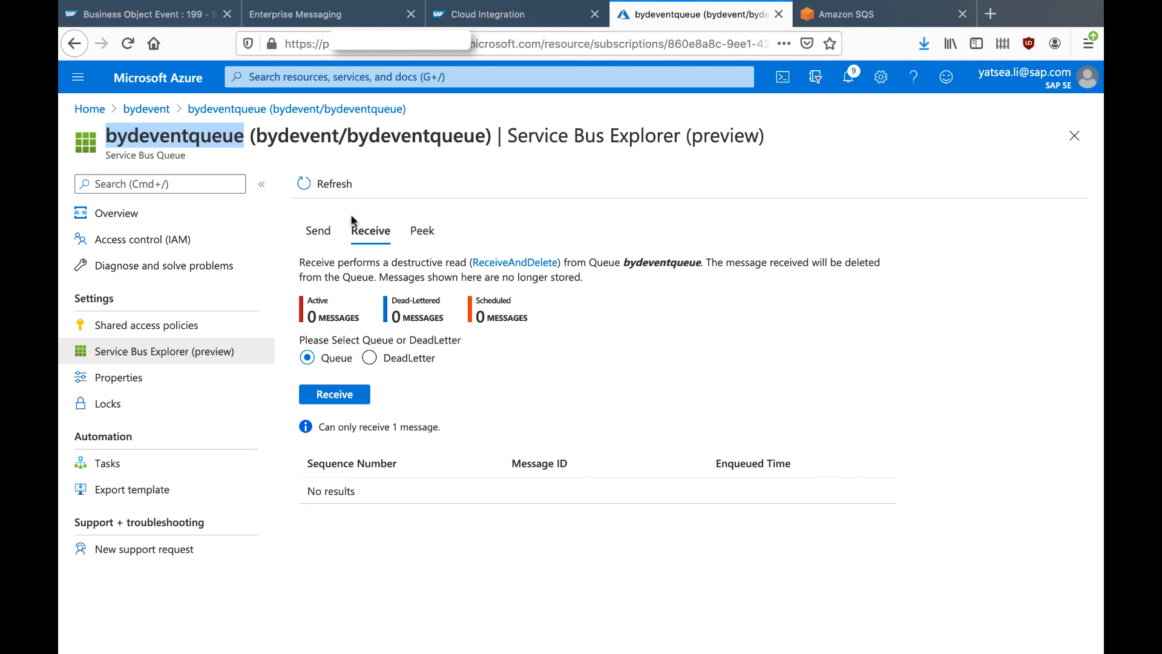
pyautogui.click(423, 236)
pyautogui.click(343, 388)
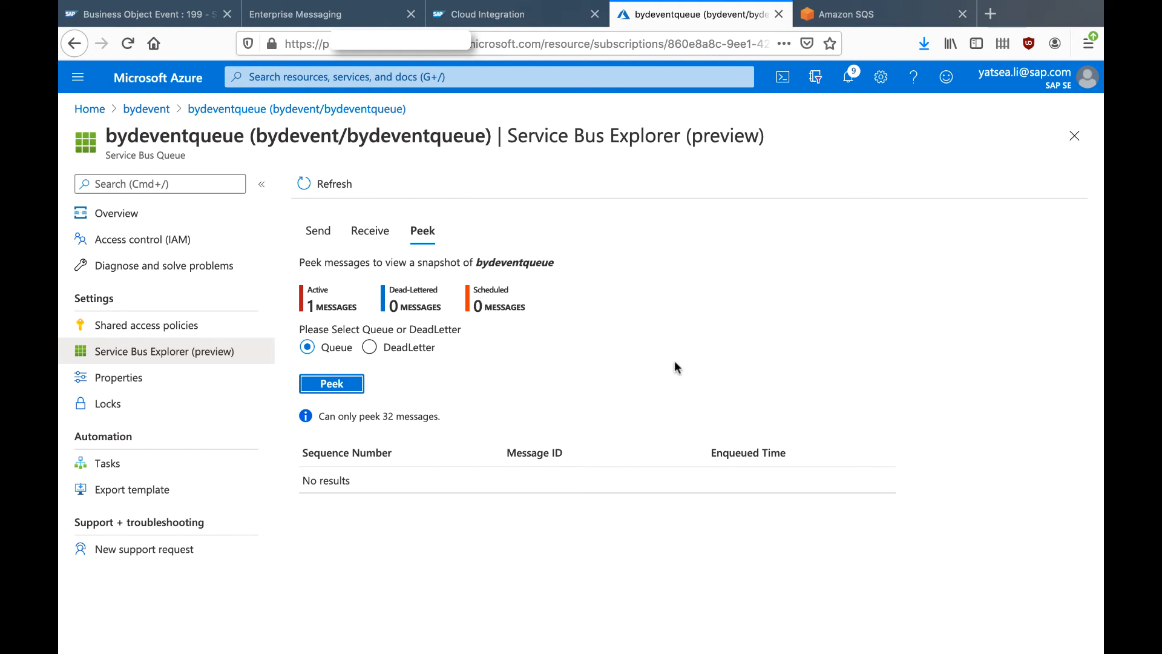
pyautogui.click(340, 378)
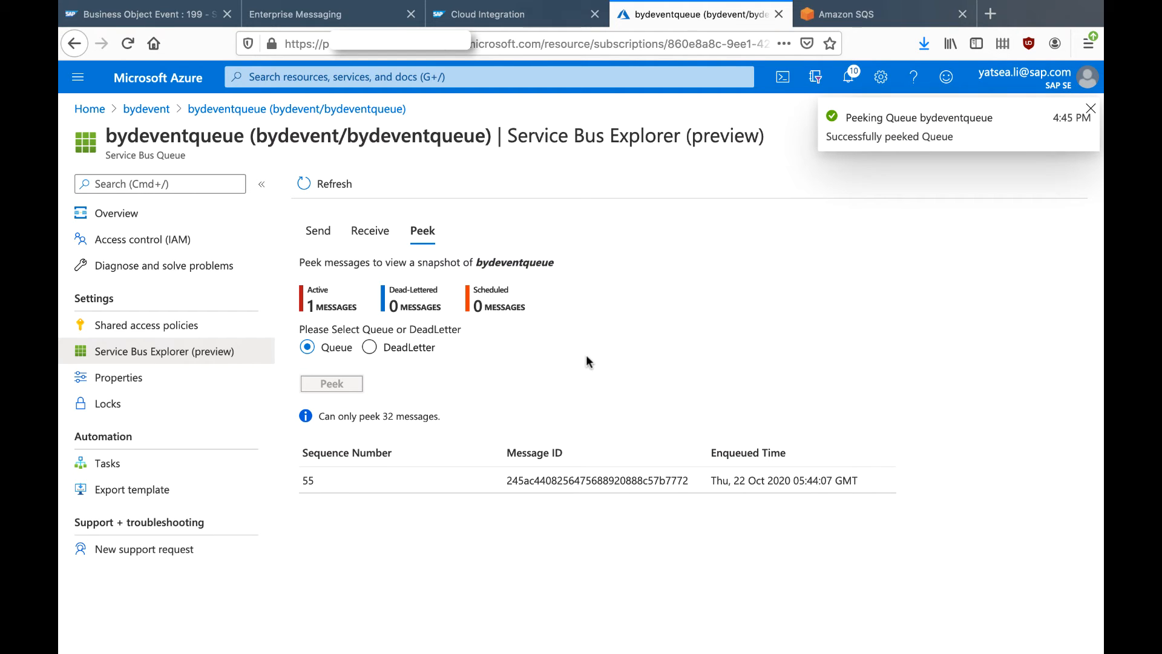
pyautogui.click(390, 489)
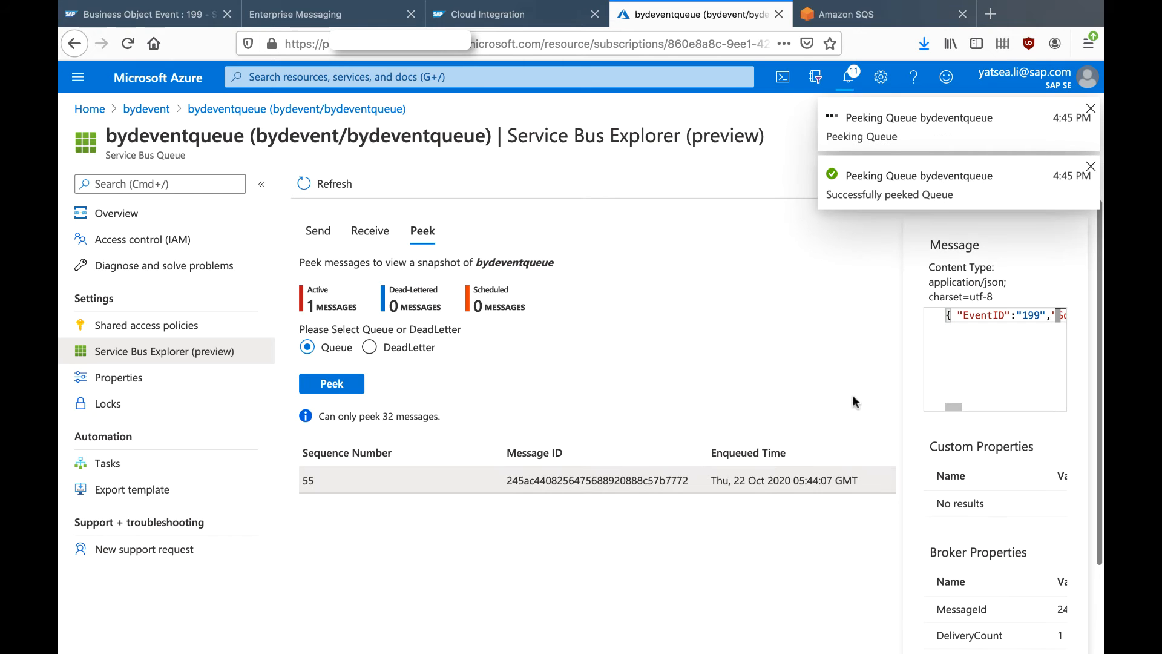
pyautogui.hscroll(3, 980, 283)
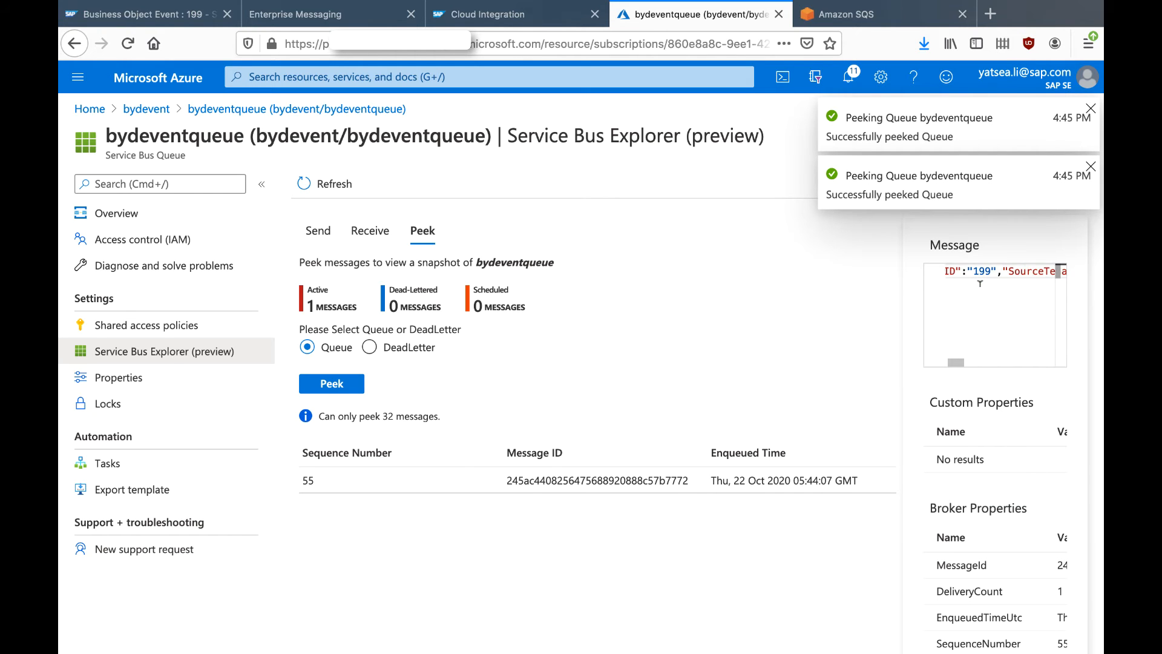
pyautogui.hscroll(1, 981, 283)
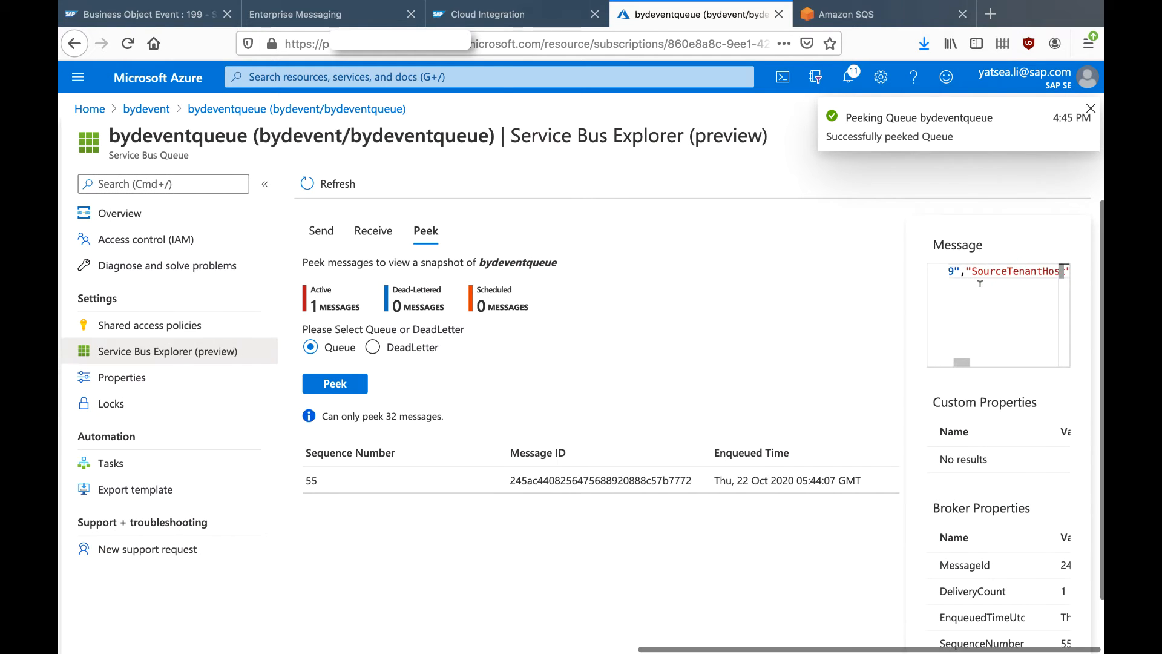
# Switch to Amazon SQS and poll the ByDEvents queue for messages.
pyautogui.click(816, 24)
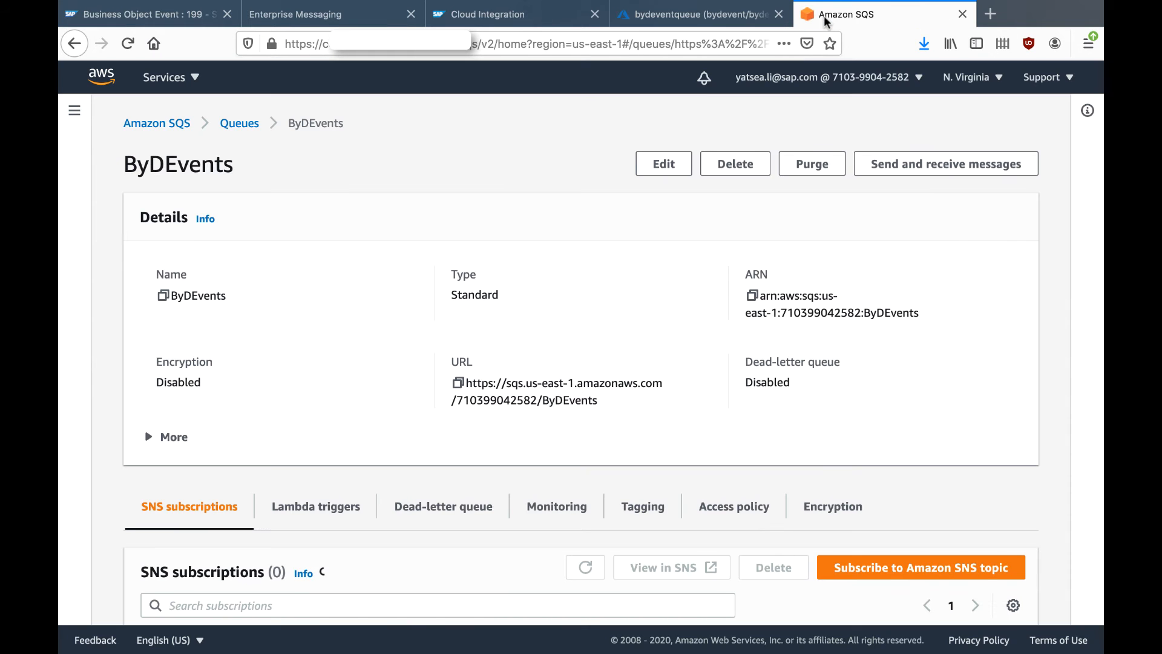
pyautogui.click(929, 177)
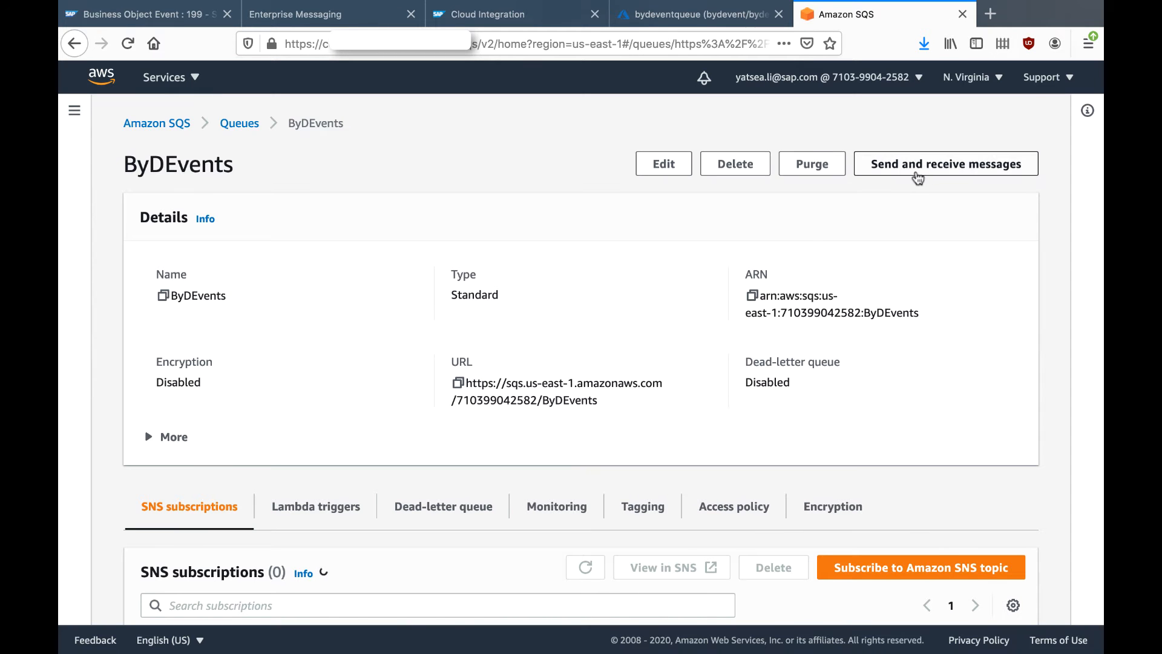
pyautogui.scroll(-3, 623, 485)
pyautogui.scroll(-2, 623, 484)
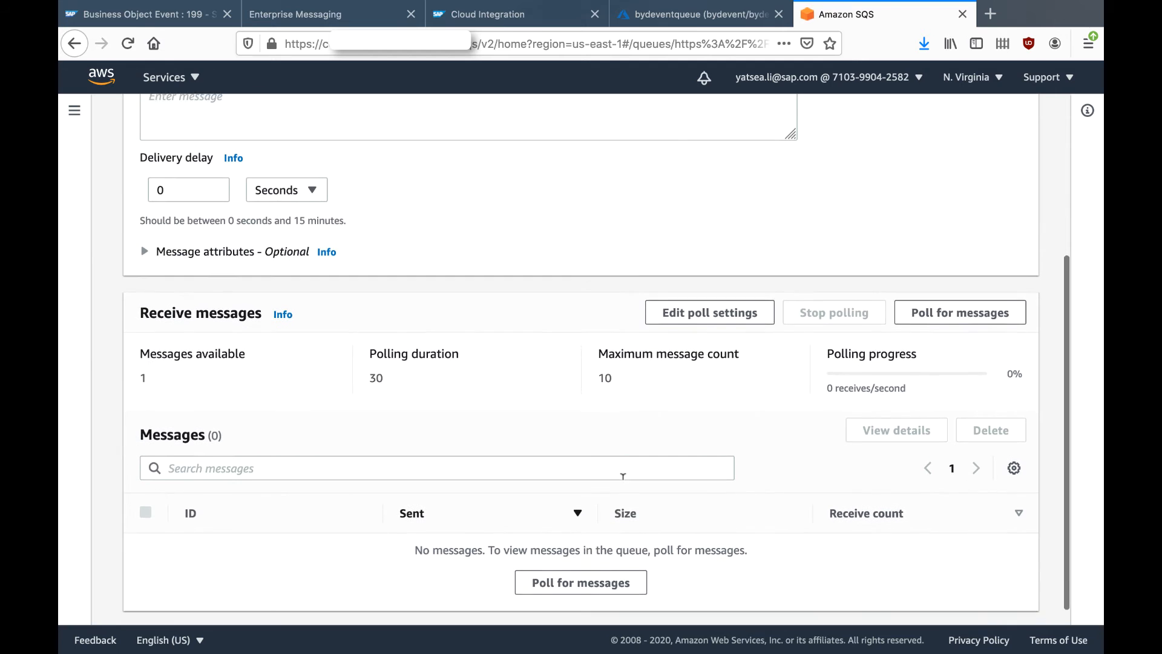
pyautogui.click(592, 556)
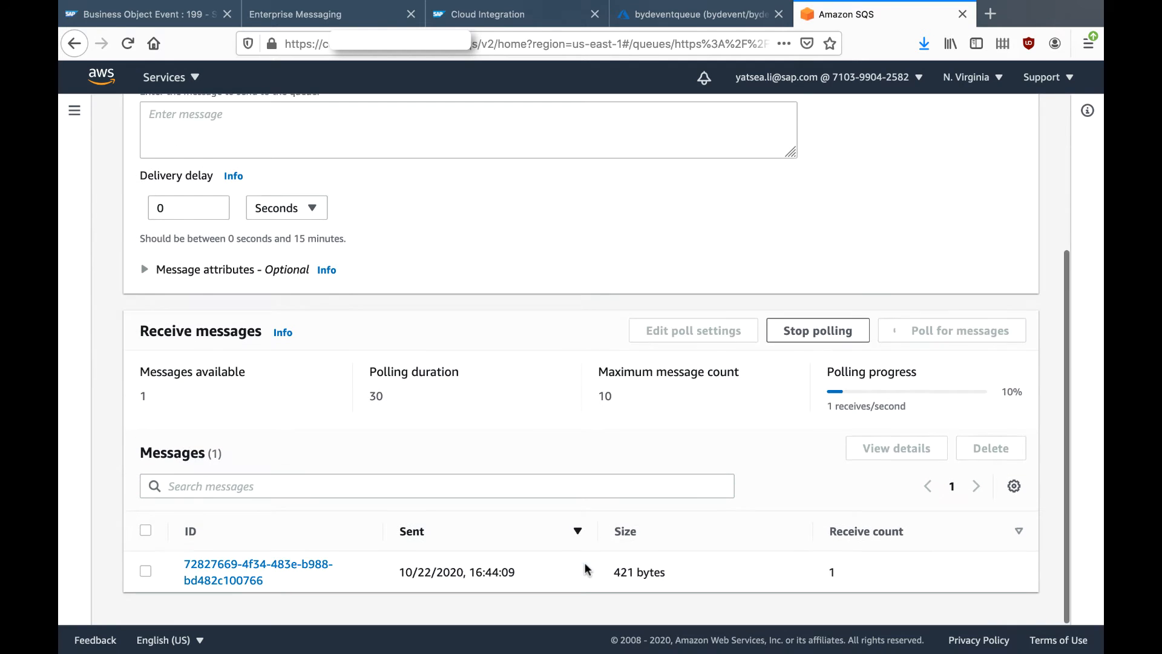
# Open the received SQS message and check the event ID in its body.
pyautogui.click(267, 575)
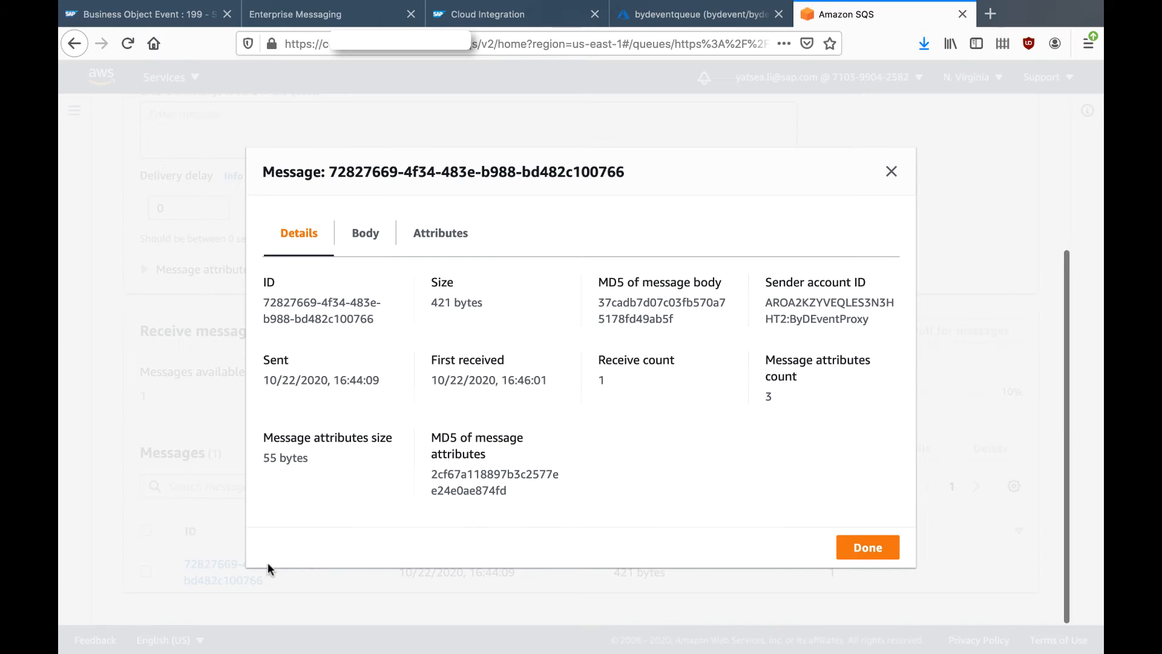
pyautogui.click(370, 235)
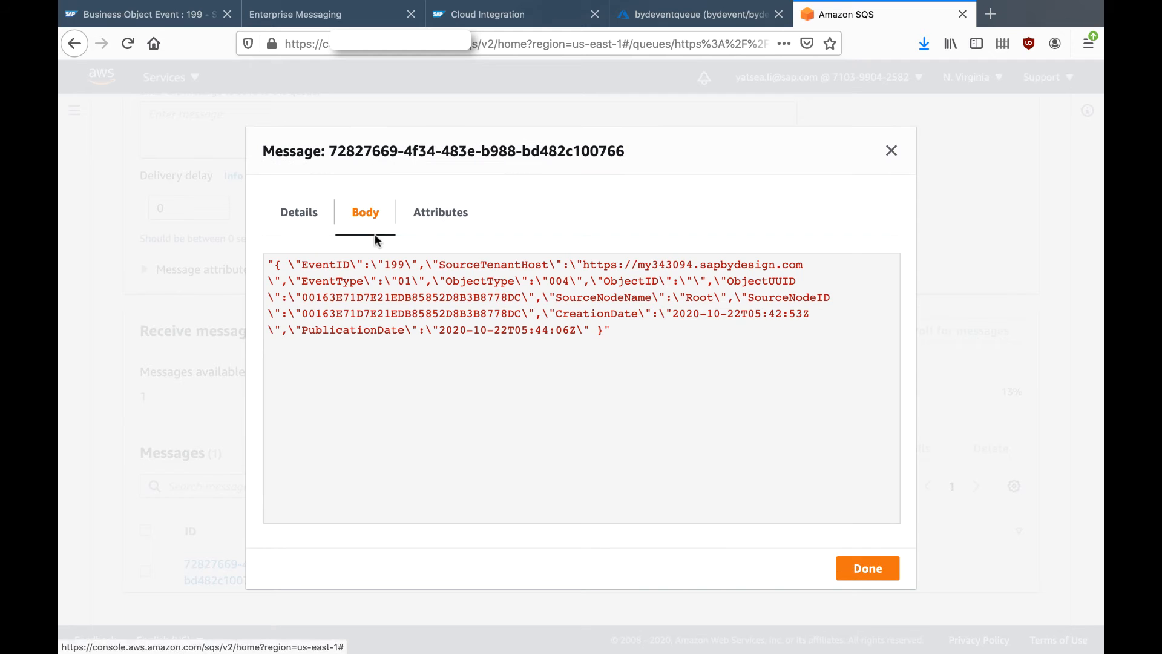
pyautogui.moveTo(307, 265); pyautogui.dragTo(410, 266)
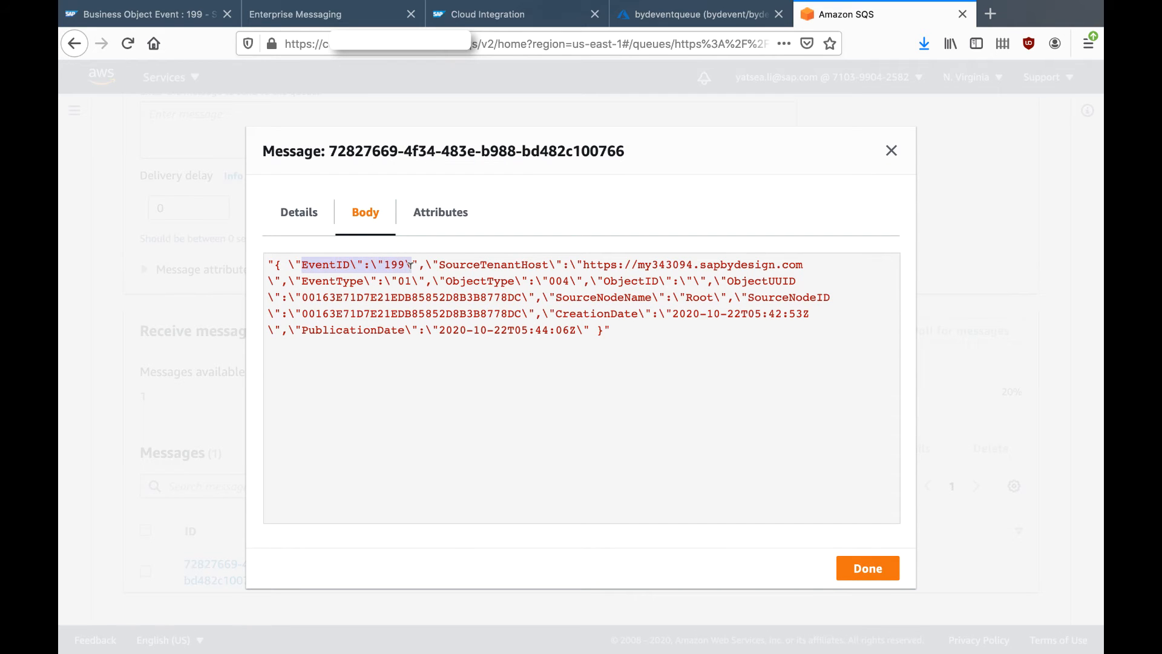
# Examine the complete event payload in the SQS message body, close the message details, and review the queue's receive section.
pyautogui.moveTo(619, 331); pyautogui.dragTo(261, 265)
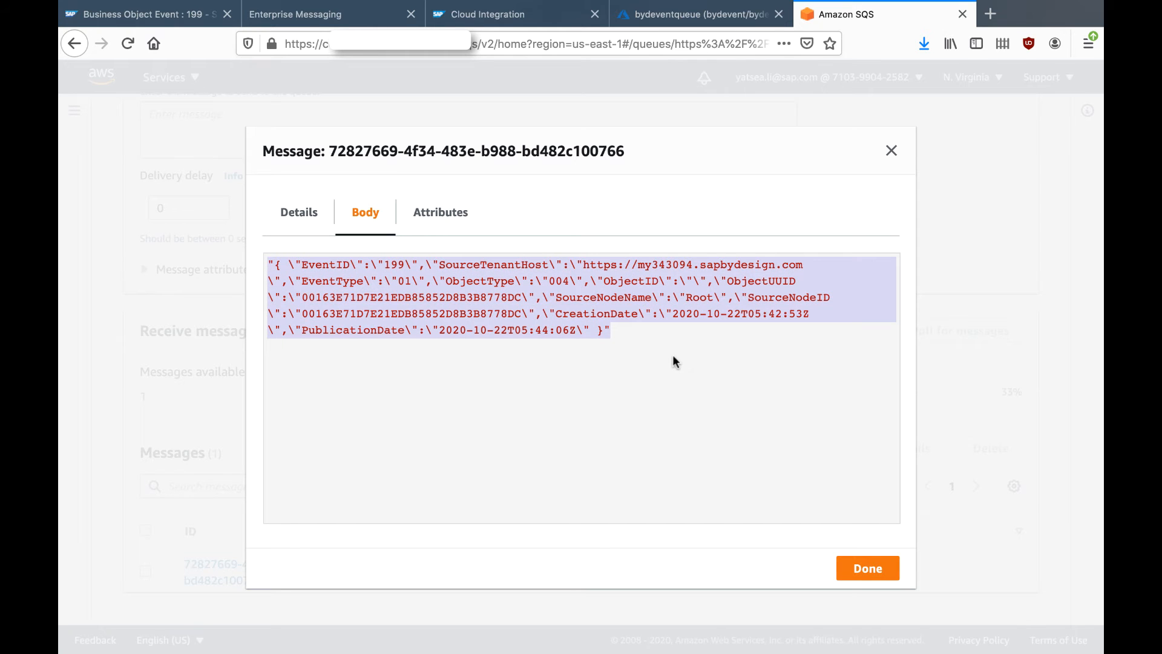
pyautogui.click(892, 151)
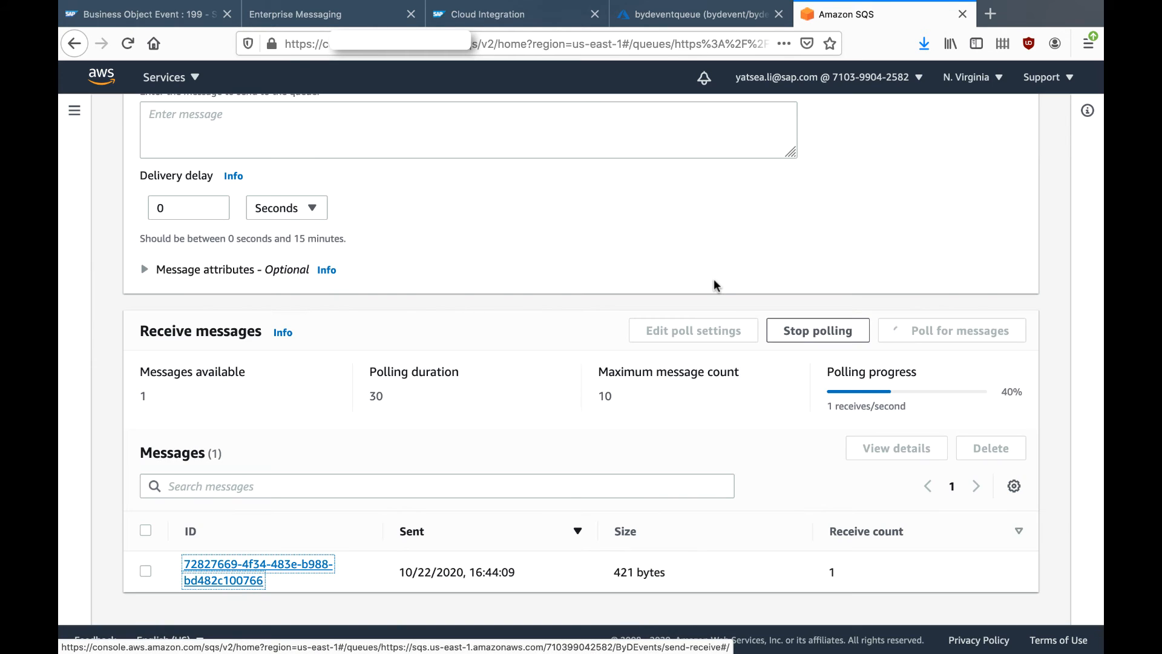
pyautogui.scroll(2, 715, 286)
pyautogui.scroll(3, 714, 286)
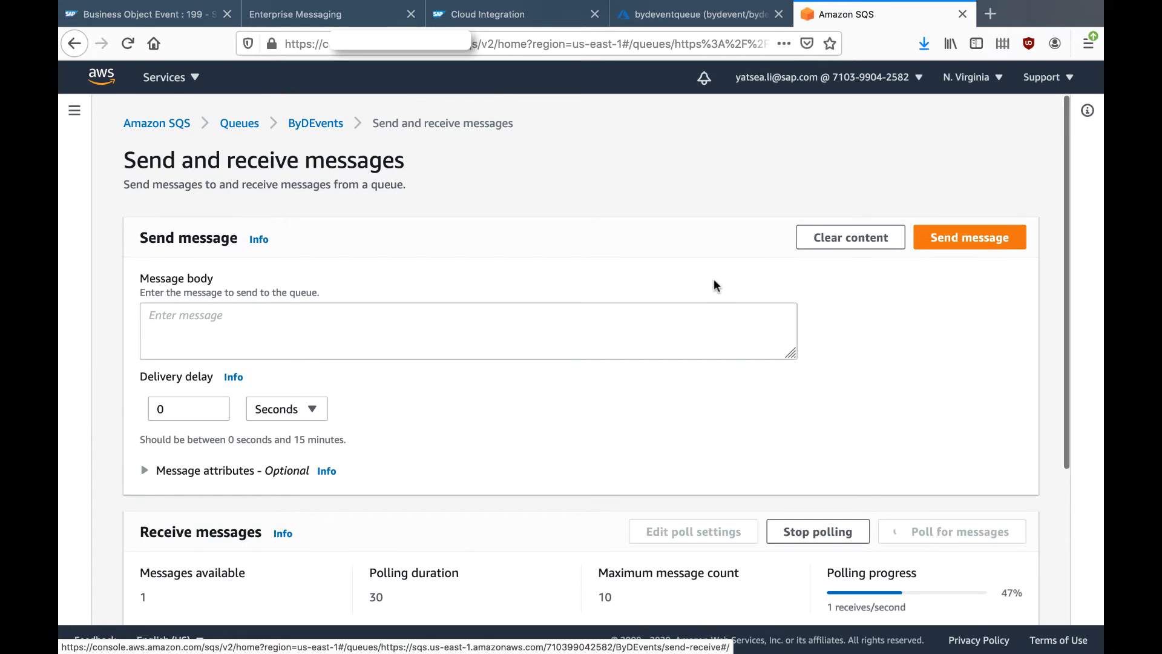
pyautogui.scroll(-4, 693, 397)
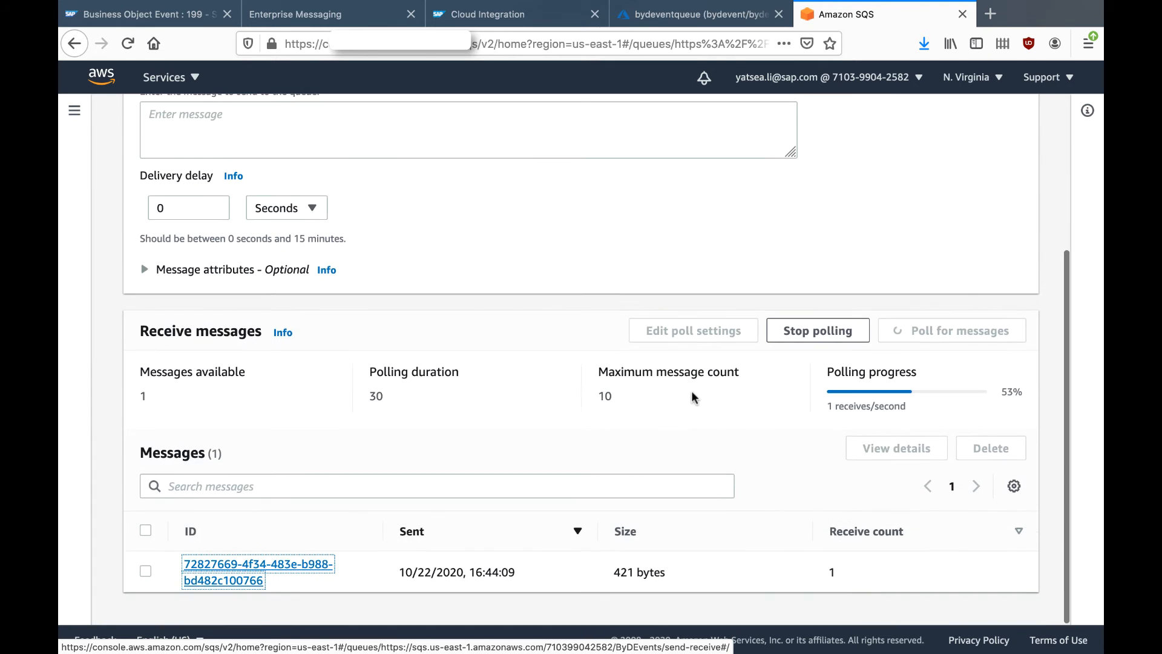
pyautogui.scroll(5, 319, 401)
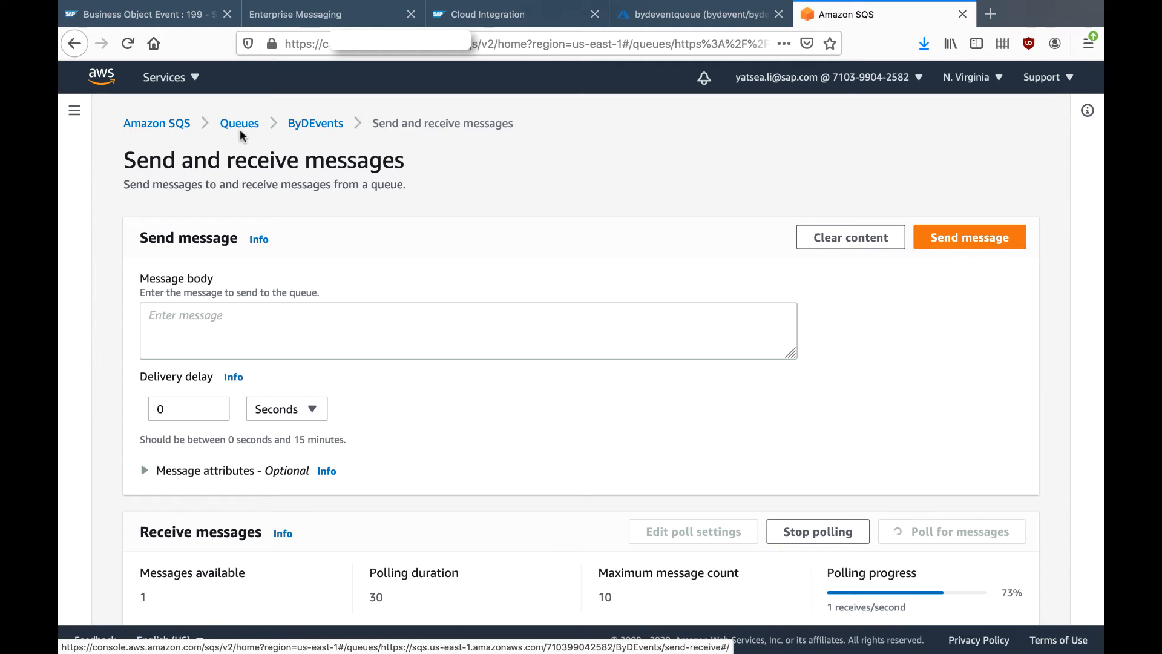
# Switch to SAP Business ByDesign and check the realtime setting and publication channels of object type 004 - Invoice in Object Event Configuration.
pyautogui.click(317, 18)
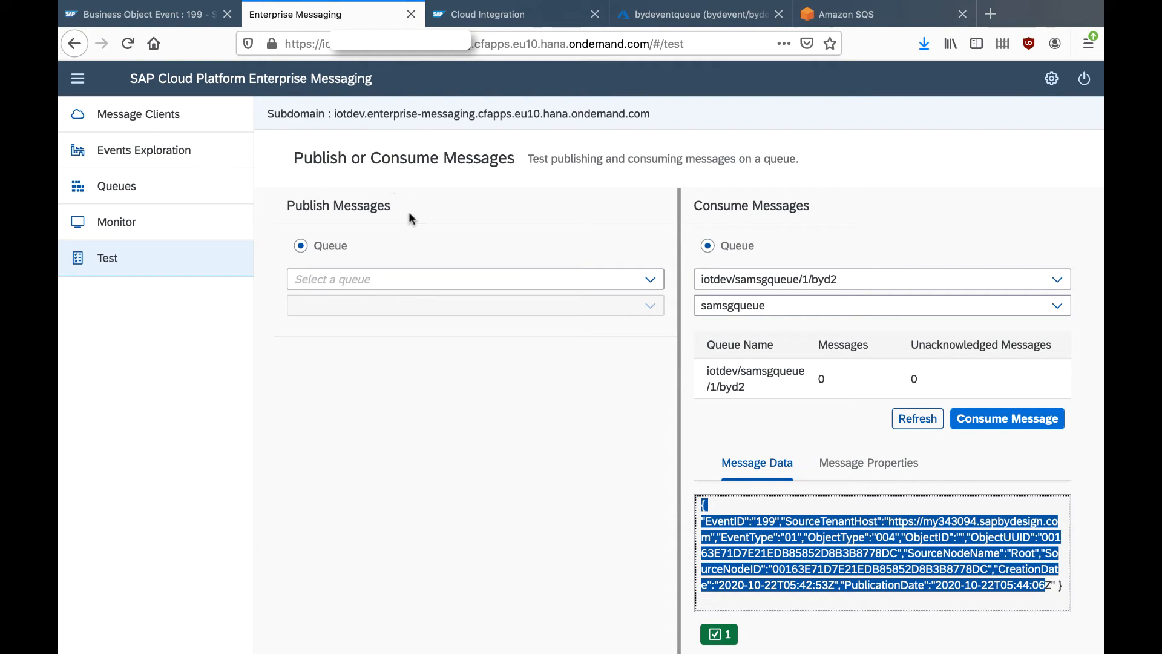
pyautogui.click(175, 16)
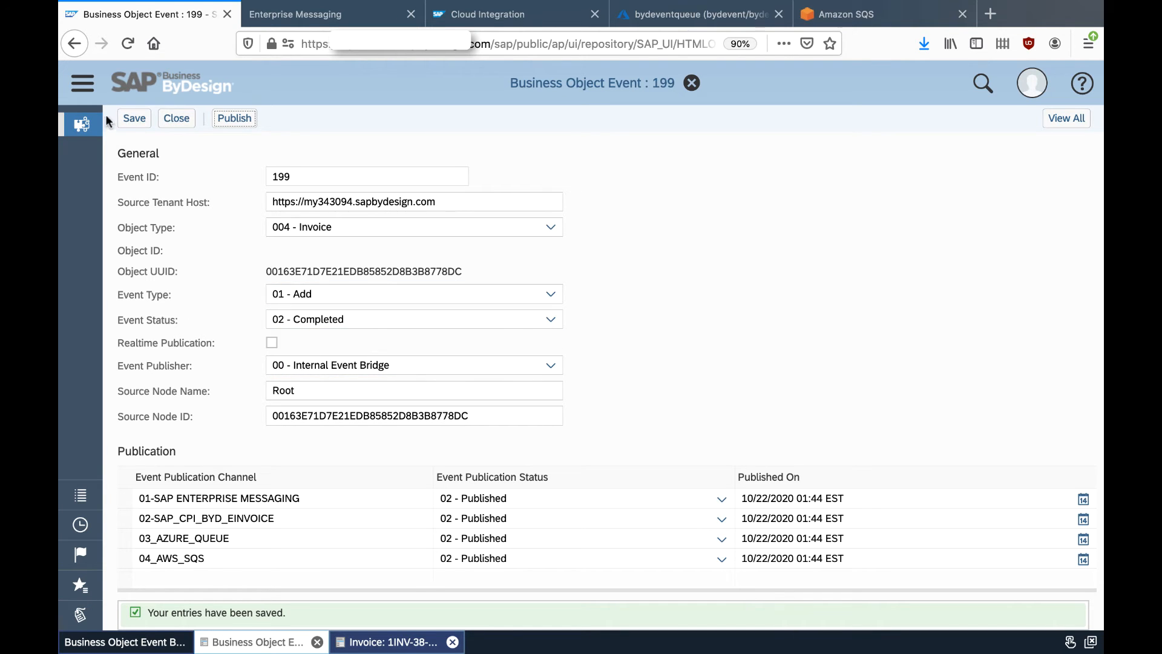
pyautogui.click(82, 83)
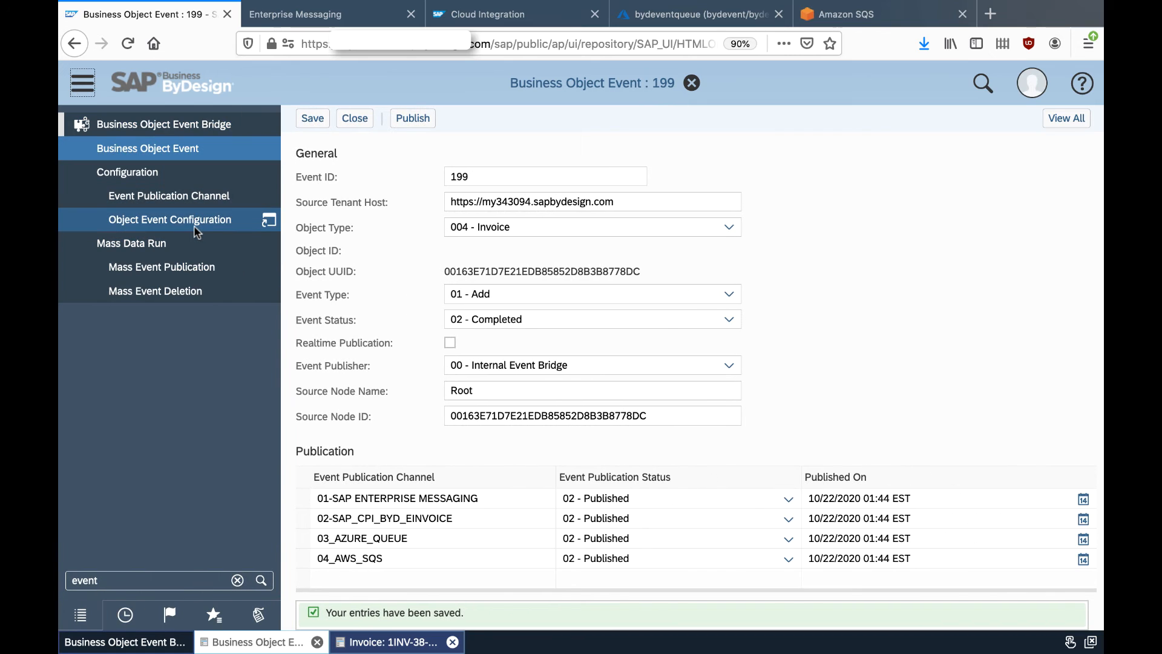
pyautogui.click(195, 230)
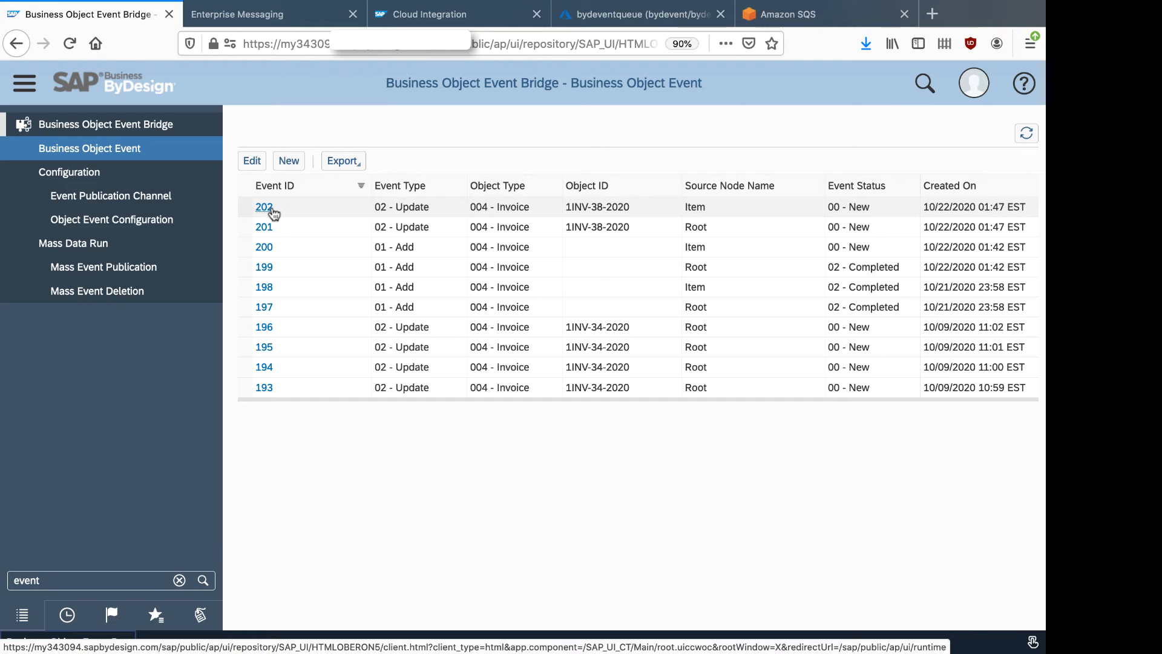
pyautogui.click(124, 221)
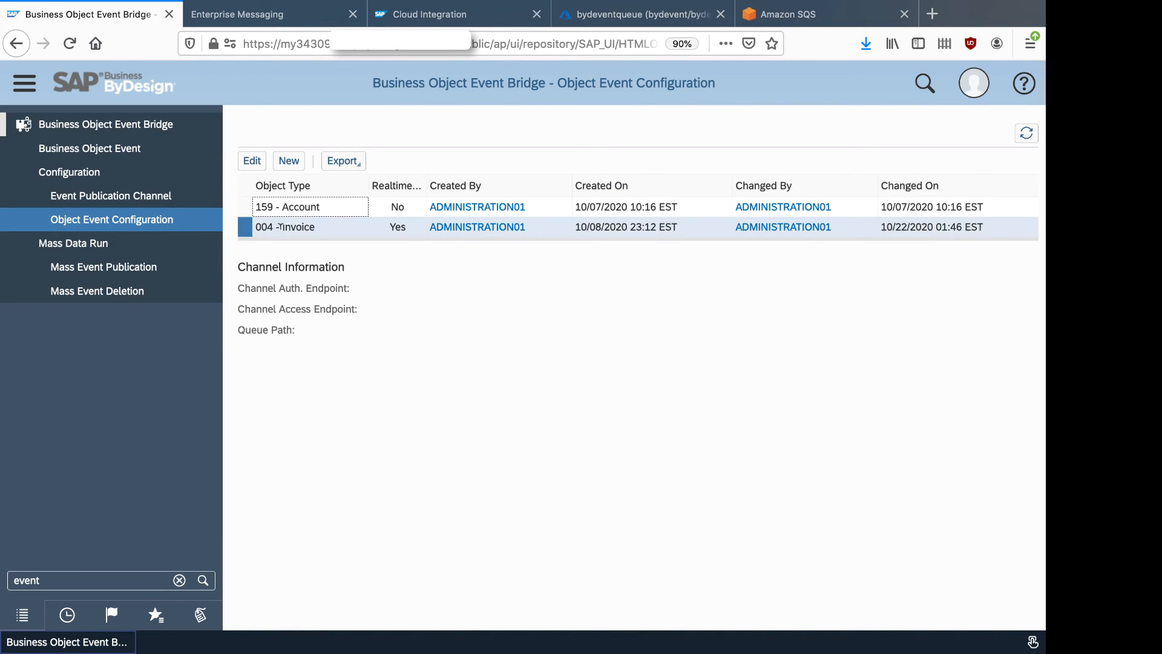
pyautogui.click(267, 226)
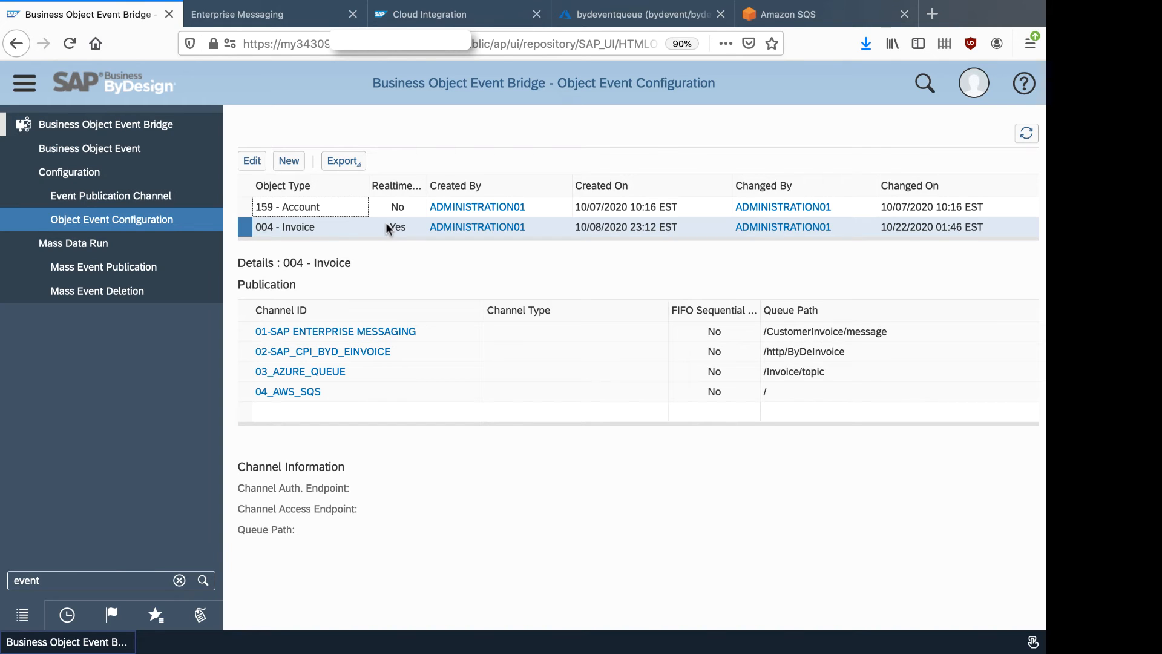
pyautogui.moveTo(387, 229); pyautogui.dragTo(412, 233)
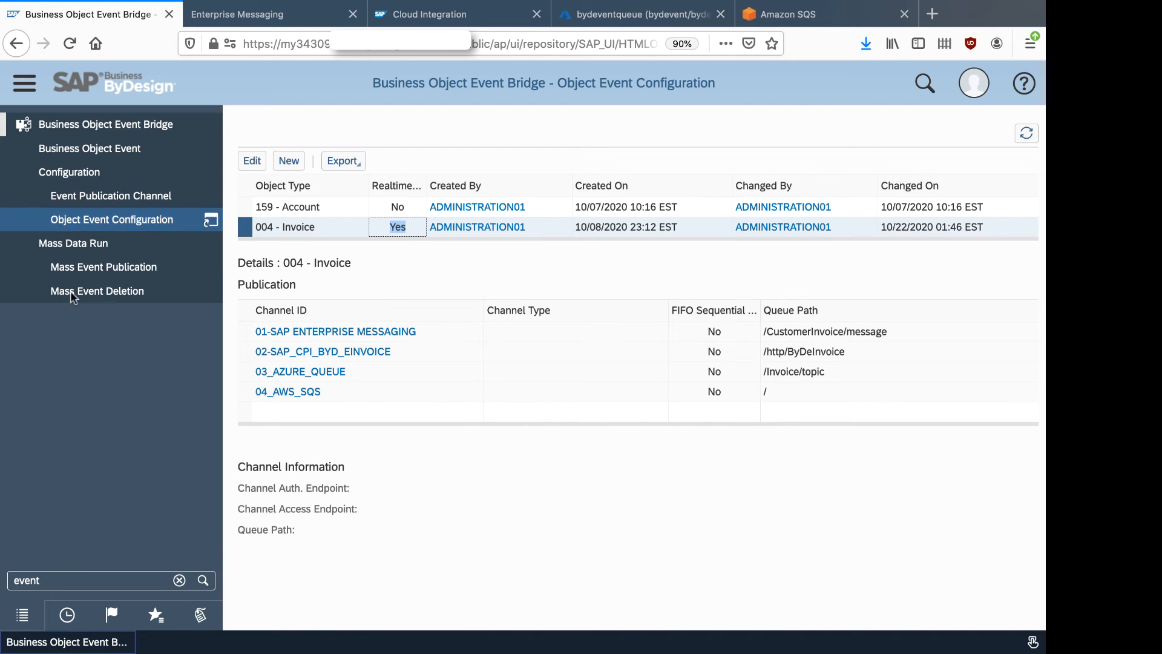
# Search the navigation for "invoicing" and open today's Silverstar Wholesale Corp invoice from Customer Invoicing to view its items.
pyautogui.moveTo(59, 579); pyautogui.dragTo(5, 577)
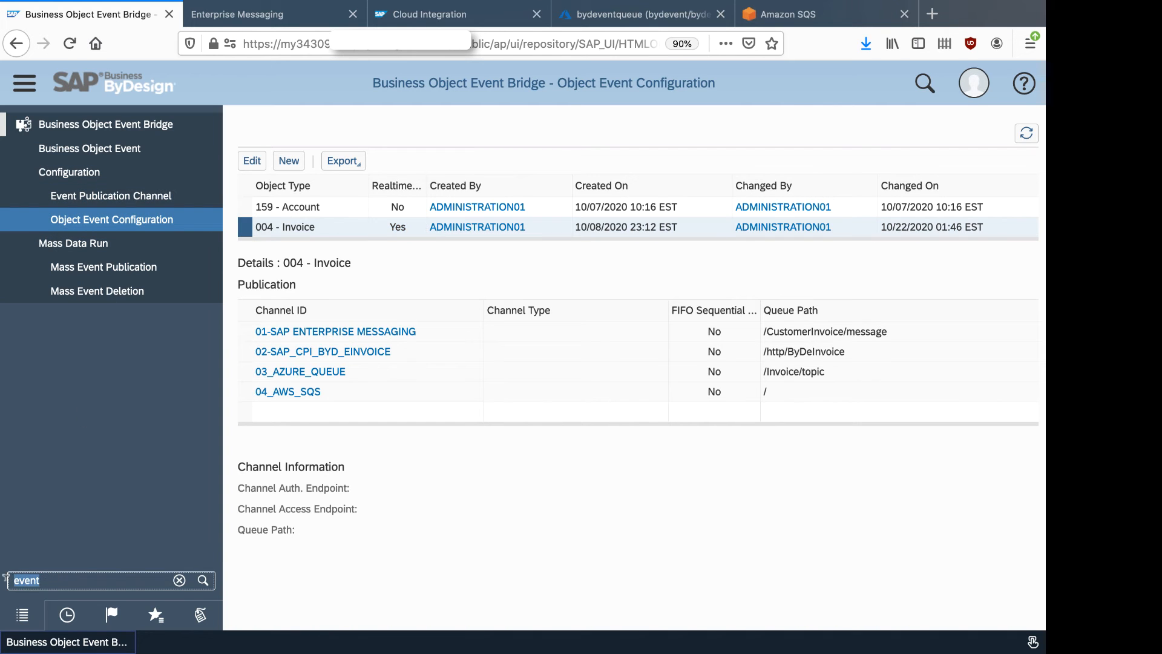
pyautogui.press('BackSpace')
pyautogui.write('invoicing')
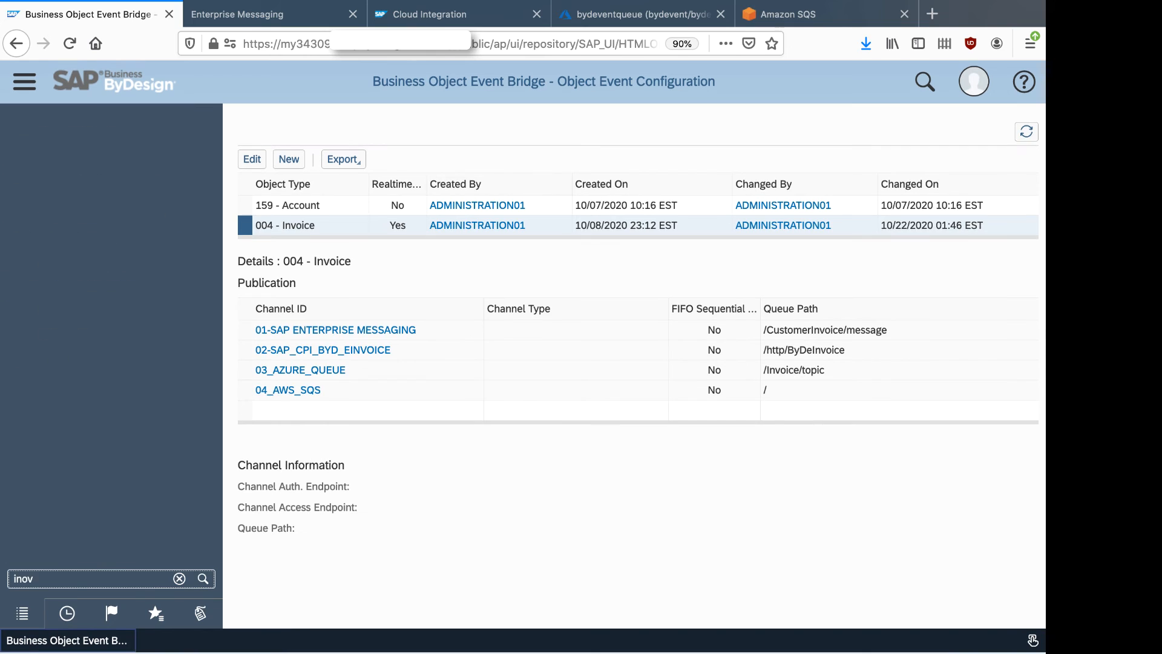
pyautogui.click(82, 195)
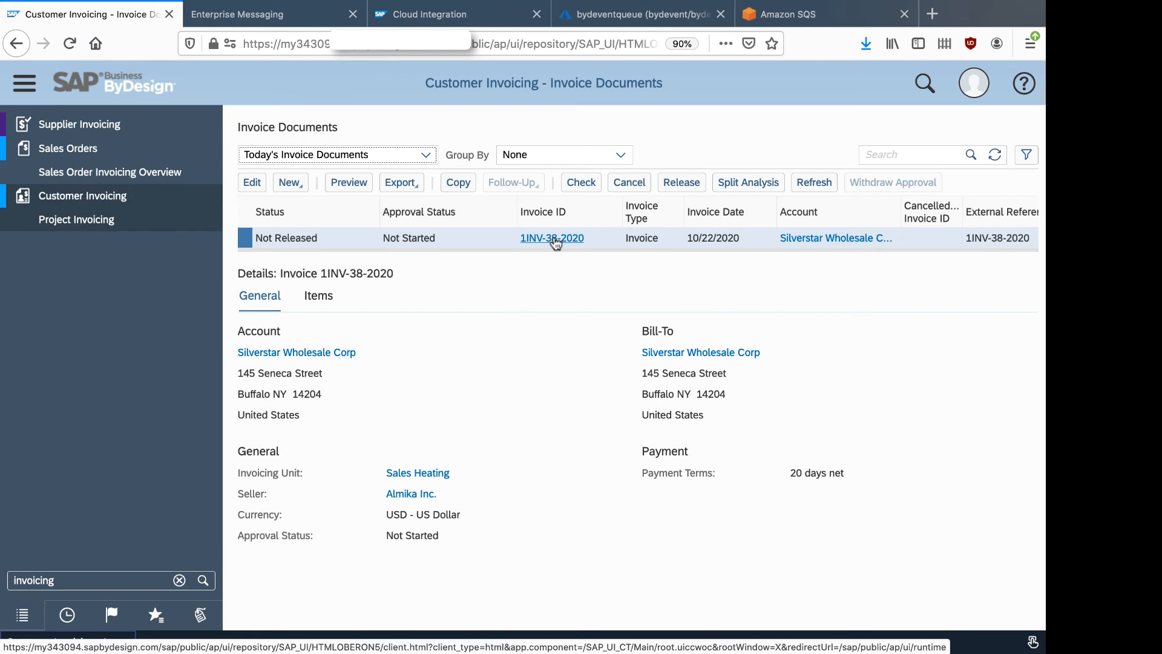
pyautogui.click(552, 238)
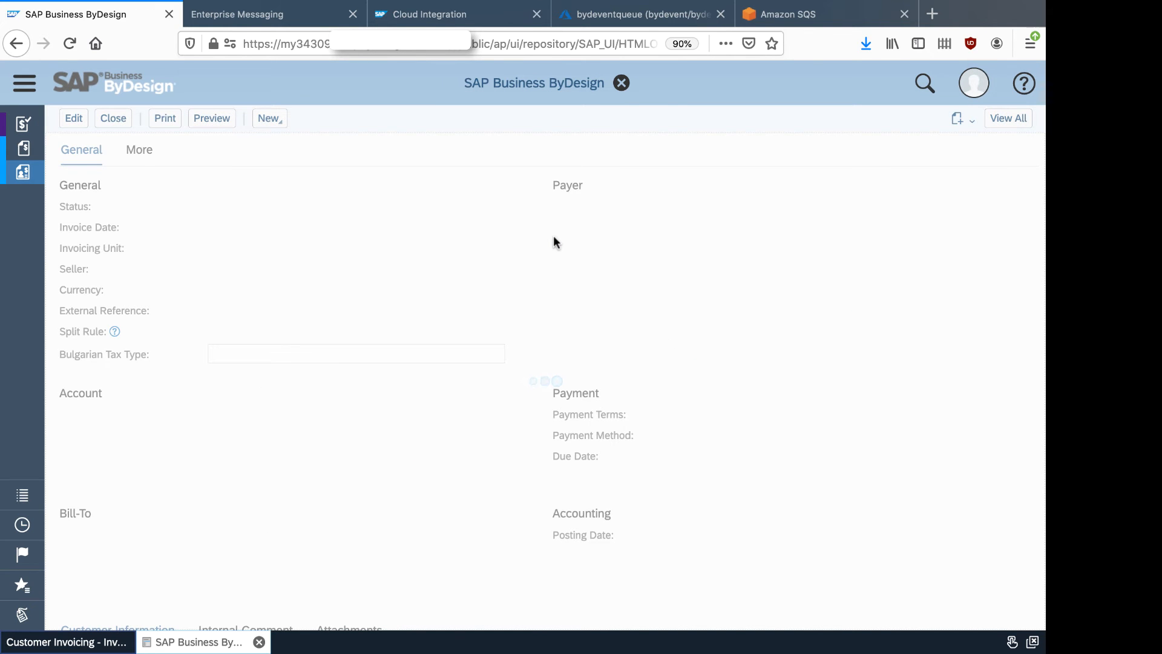
pyautogui.scroll(-3, 474, 313)
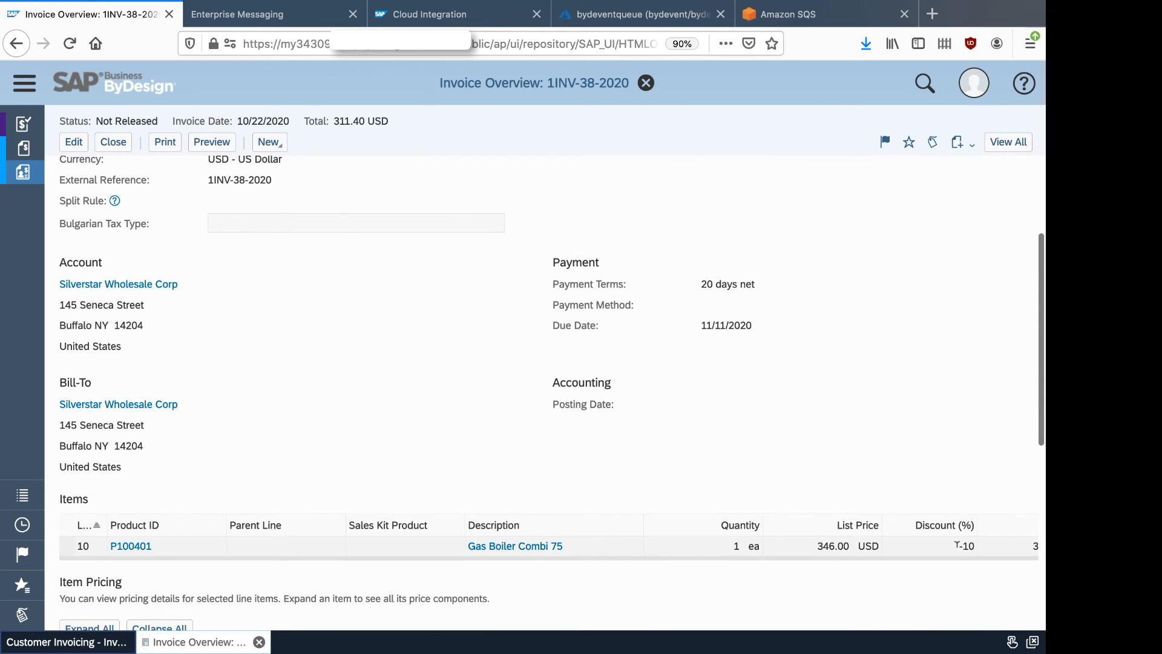
# Edit the invoice, set the Gas Boiler Combi 75 item's discount to -15 percent, and save.
pyautogui.click(951, 551)
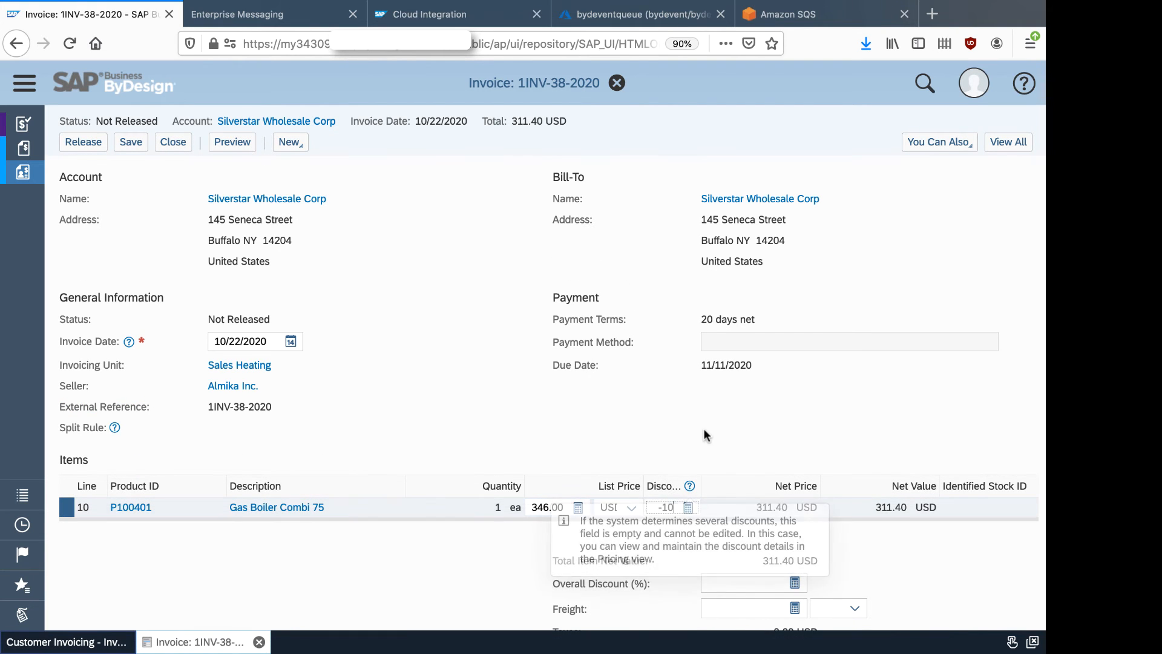
pyautogui.press('BackSpace')
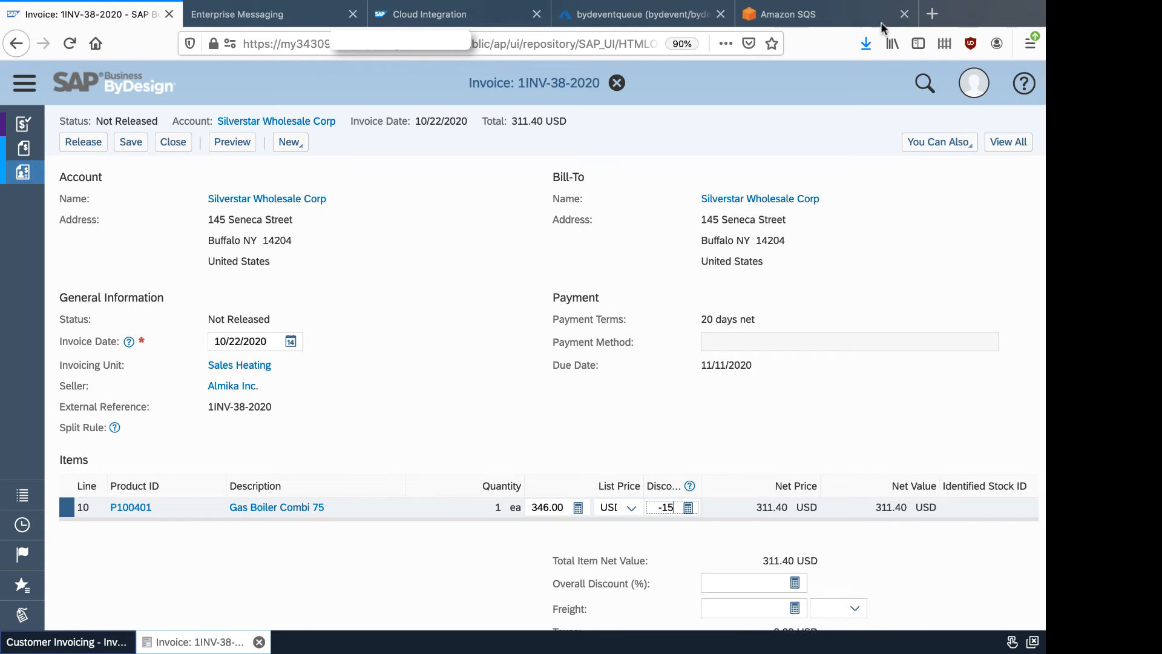
pyautogui.click(130, 145)
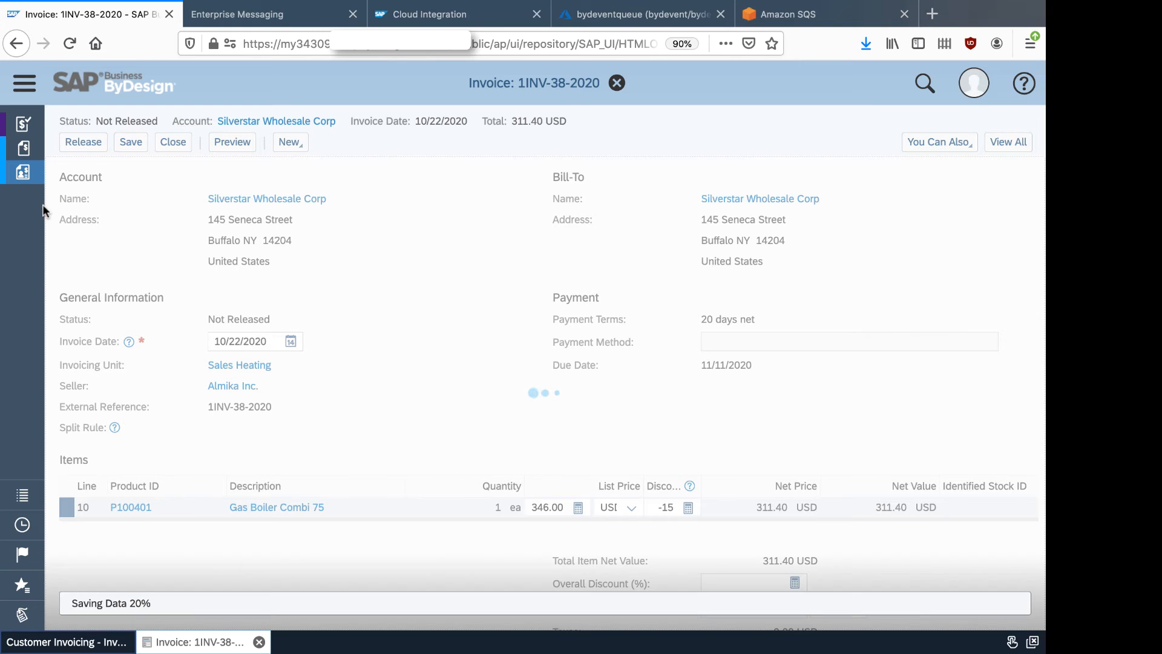
# Search the navigation for "event", open the Business Object Event list, and sort it by Event ID in descending order.
pyautogui.click(25, 86)
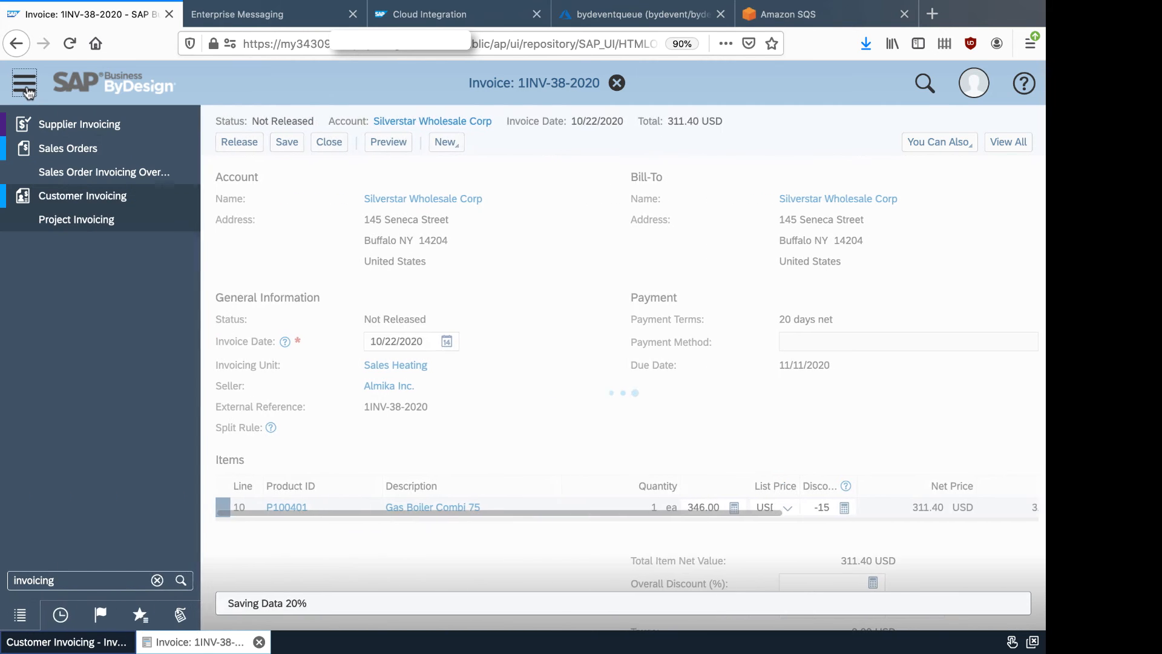
pyautogui.click(75, 575)
pyautogui.moveTo(75, 575); pyautogui.dragTo(14, 573)
pyautogui.press('BackSpace')
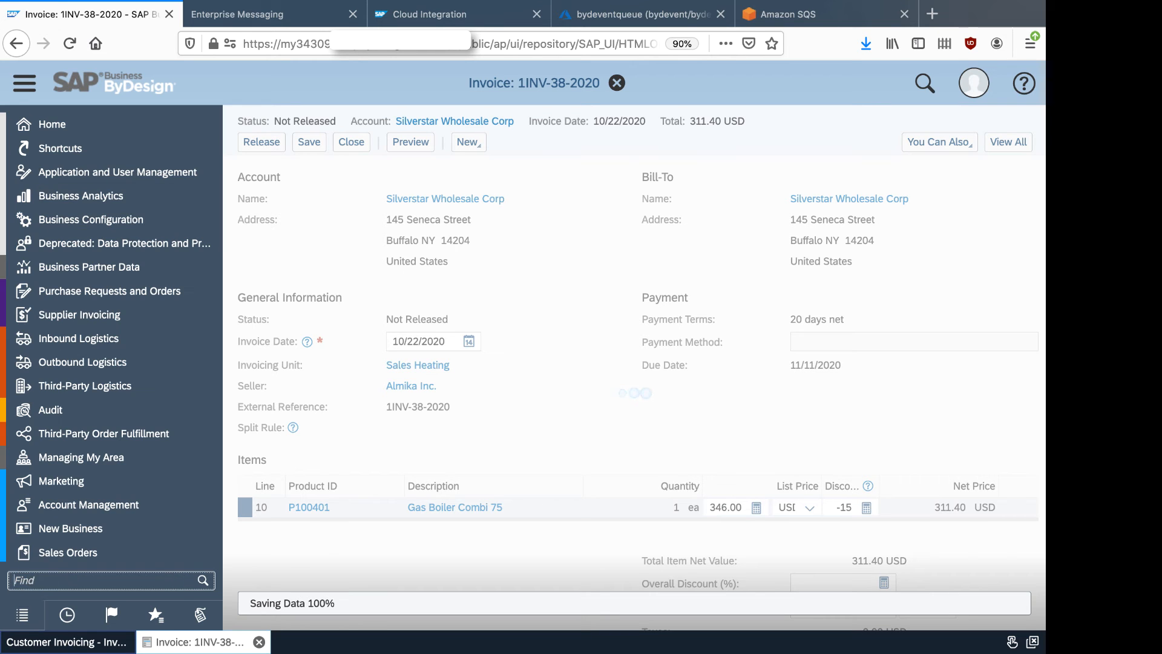
pyautogui.click(39, 579)
pyautogui.write('ev')
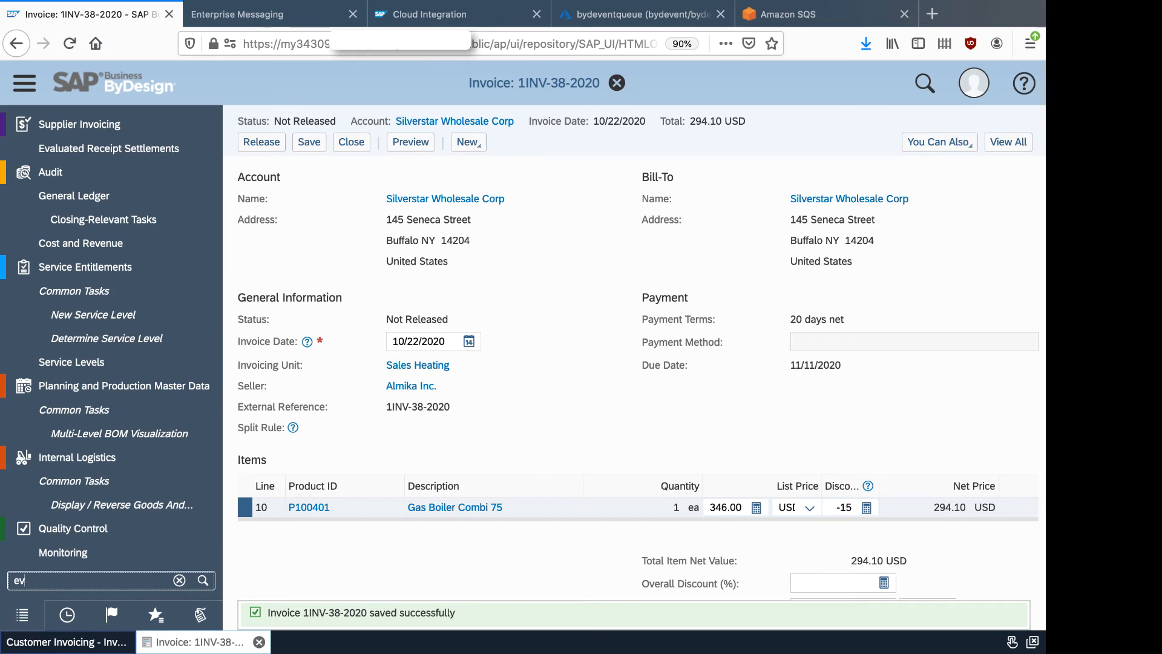
pyautogui.write('ent')
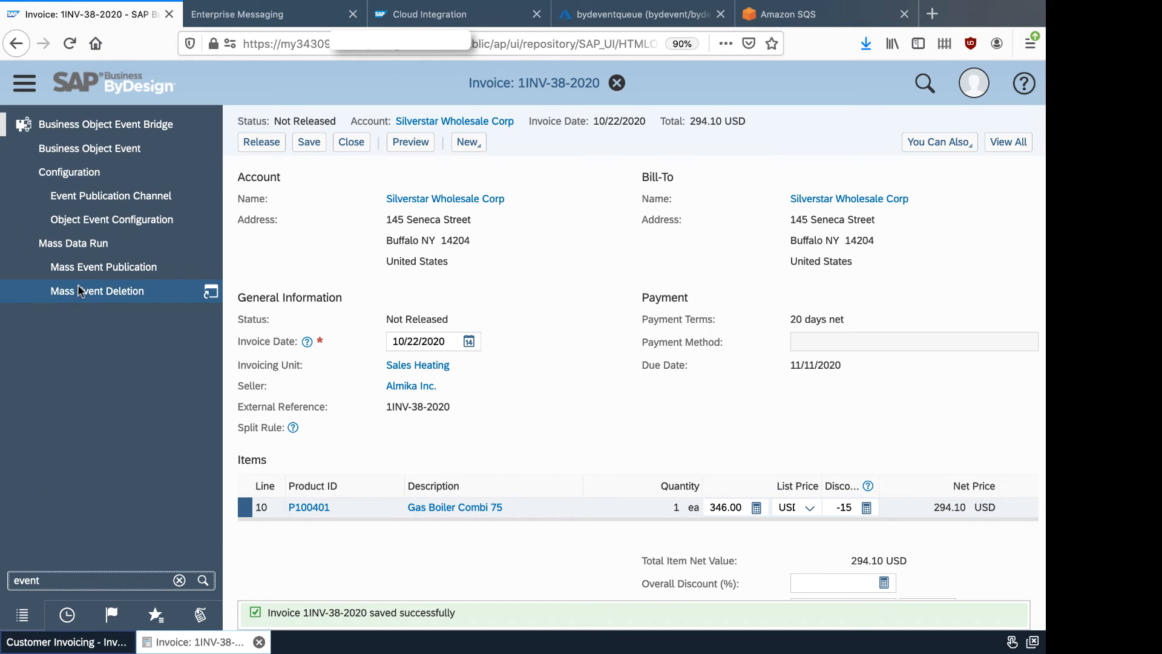
pyautogui.click(129, 152)
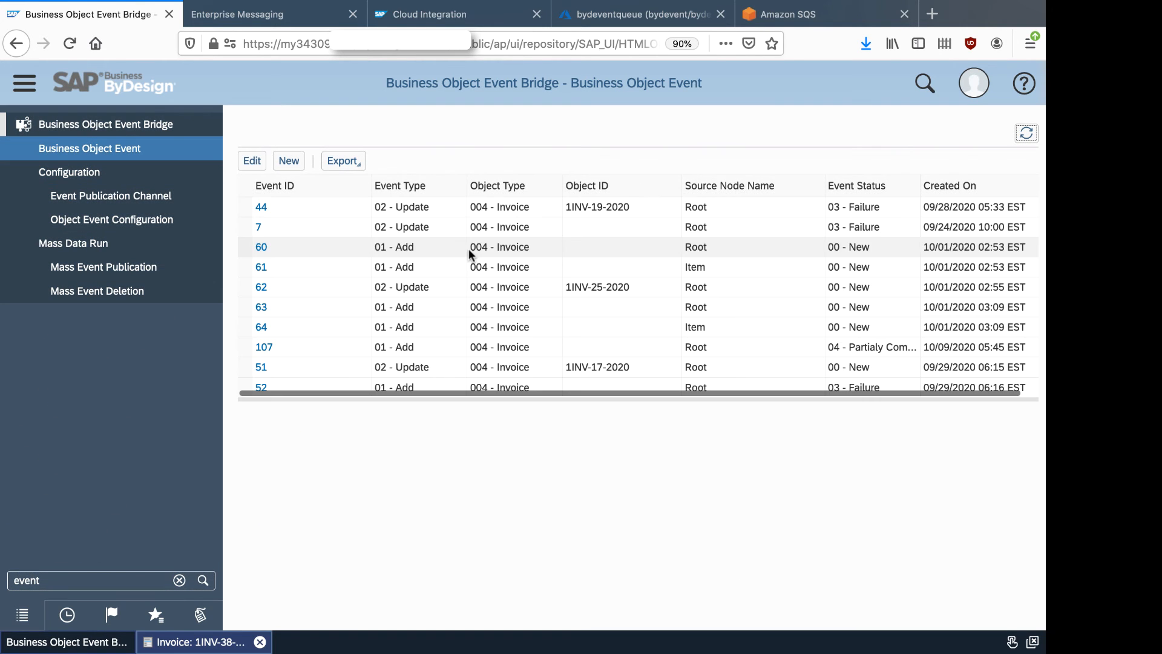
pyautogui.click(351, 187)
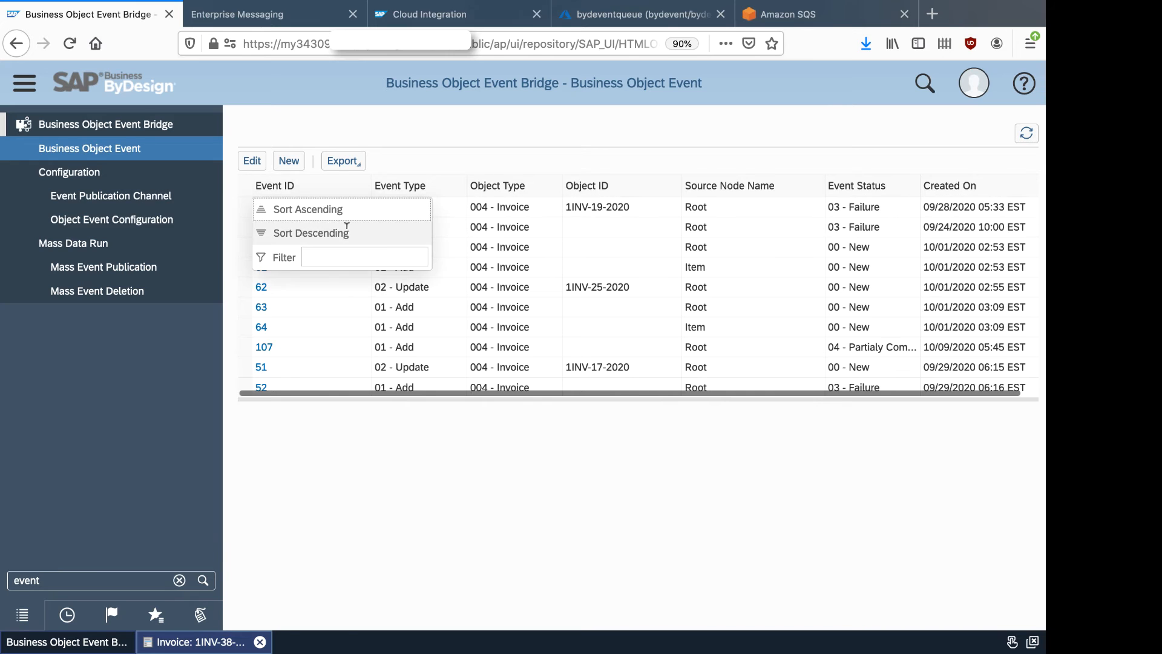
pyautogui.click(302, 229)
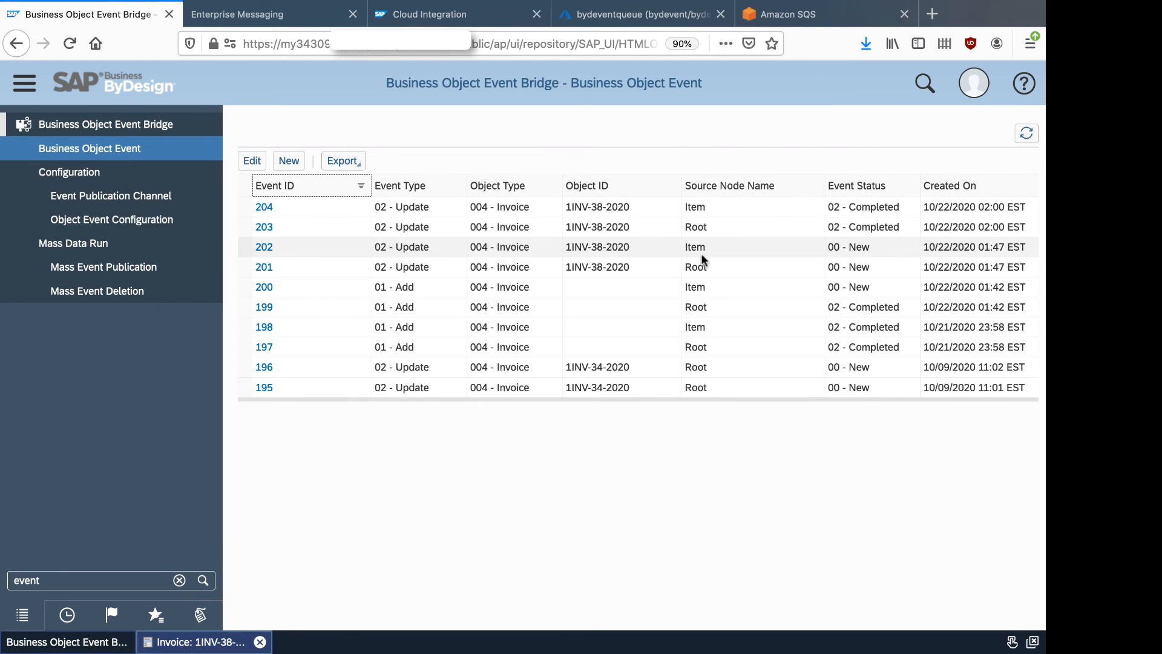
# Compare the source nodes of update events 204 and 203, and open event 203 to check its publication status per channel.
pyautogui.click(689, 204)
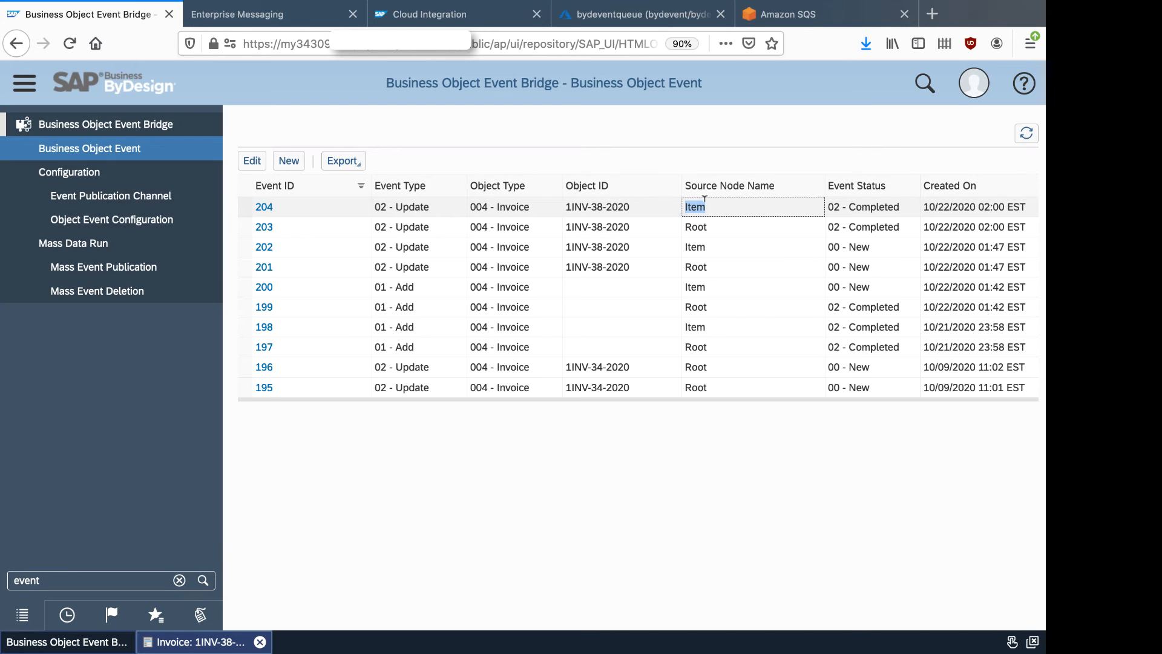
pyautogui.moveTo(687, 227); pyautogui.dragTo(707, 226)
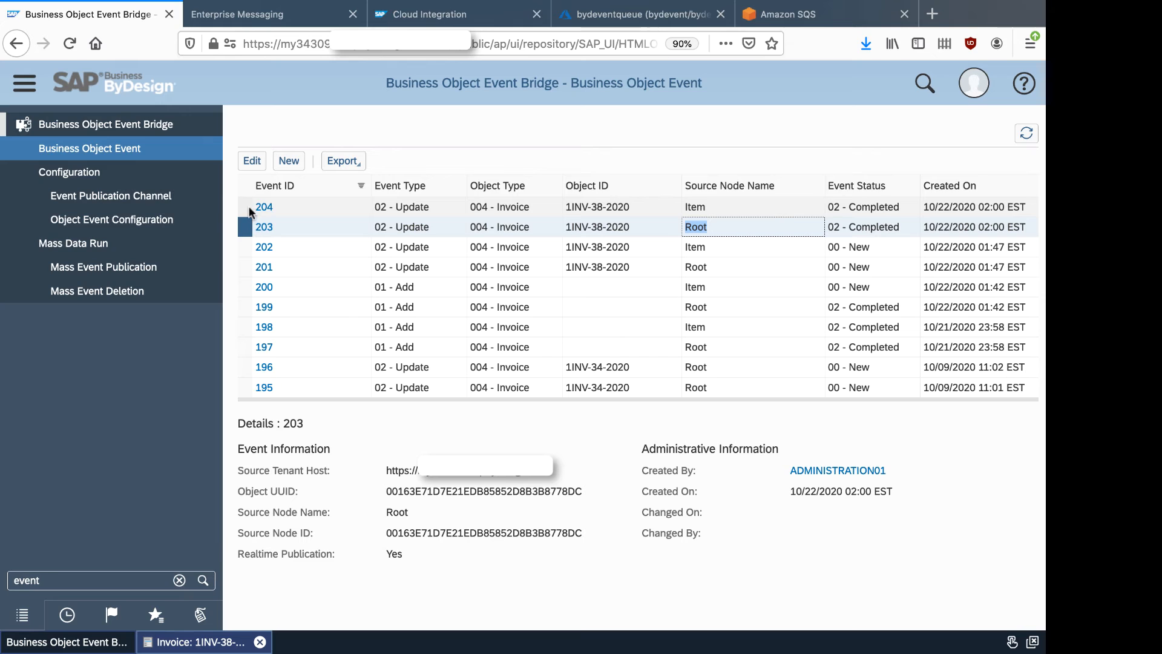
pyautogui.click(245, 230)
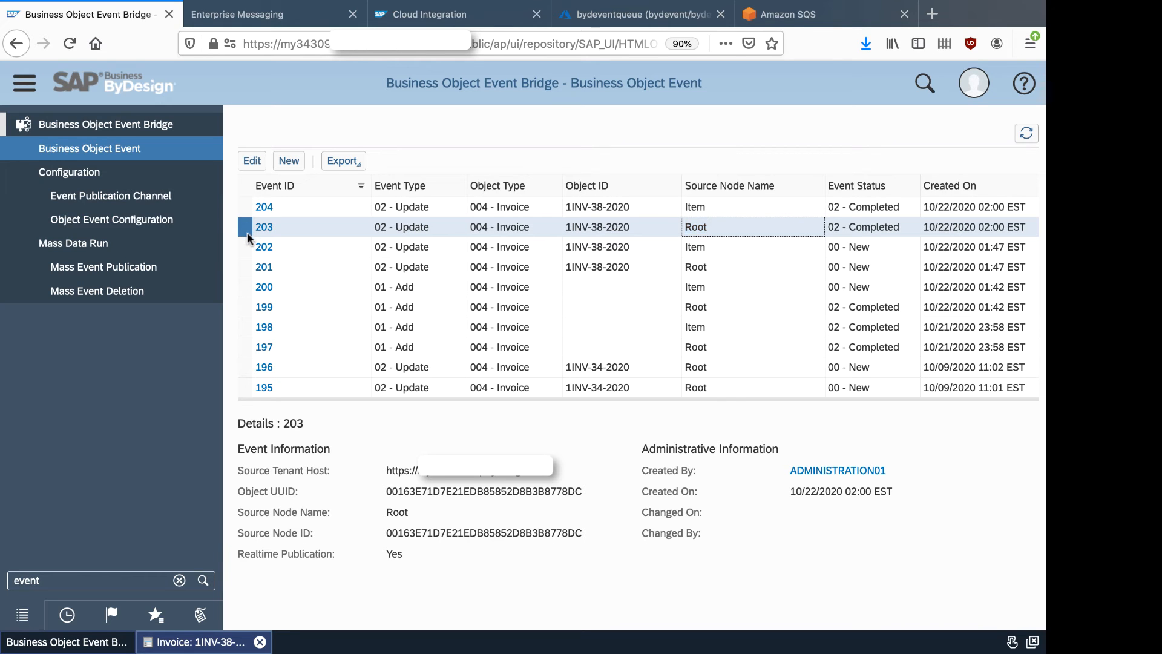
pyautogui.click(257, 230)
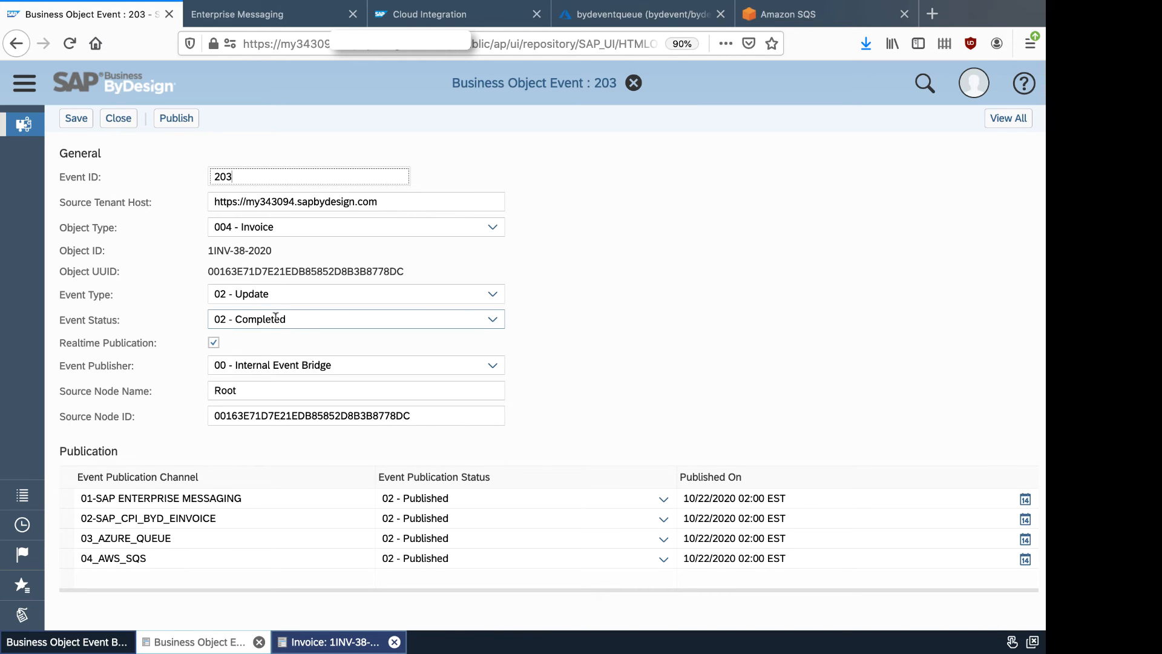
# Switch to Enterprise Messaging, refresh the iotdev/samsgqueue/1/byd2 queue, check its message count, and consume a message.
pyautogui.click(292, 22)
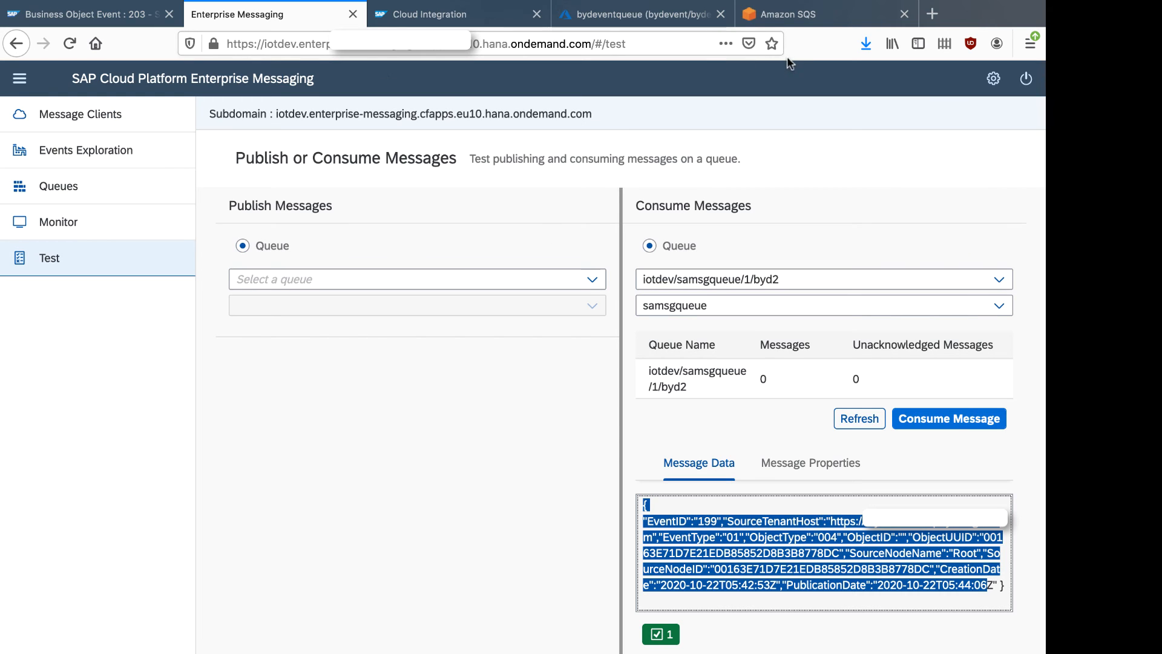
pyautogui.click(858, 424)
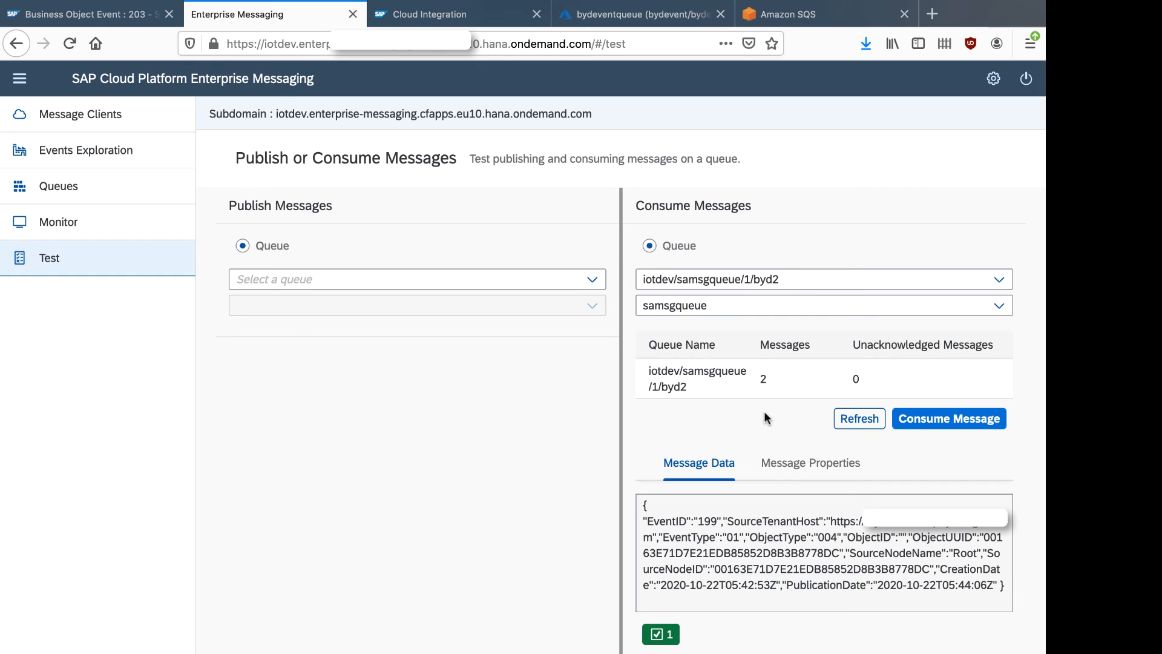
pyautogui.doubleClick(774, 379)
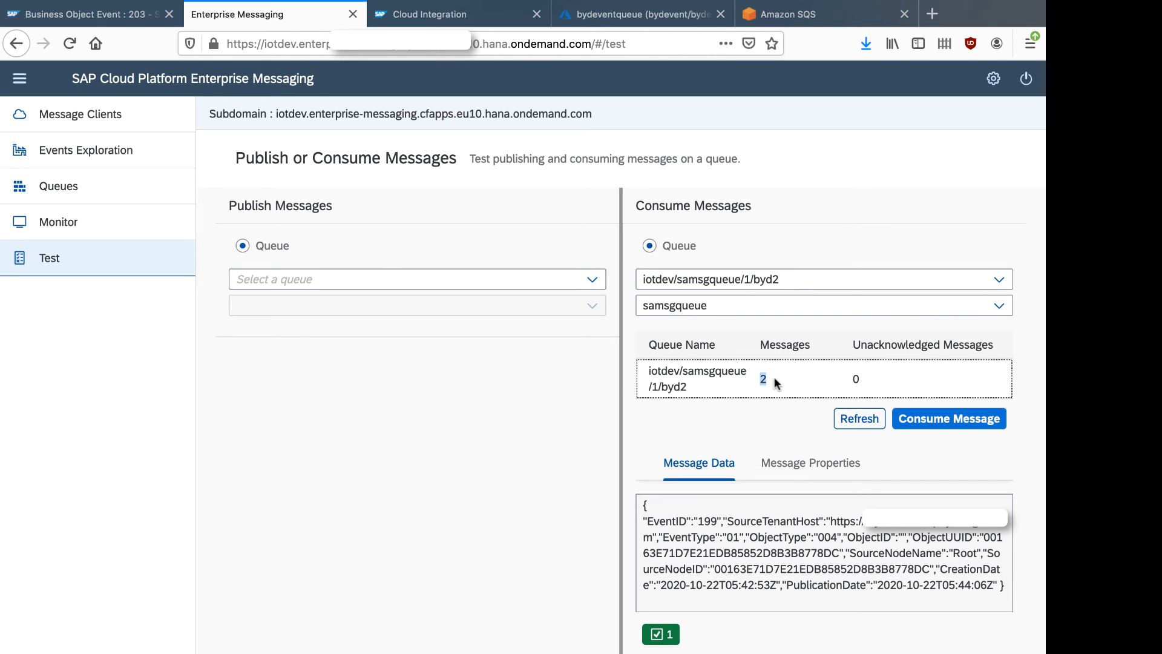
pyautogui.click(937, 417)
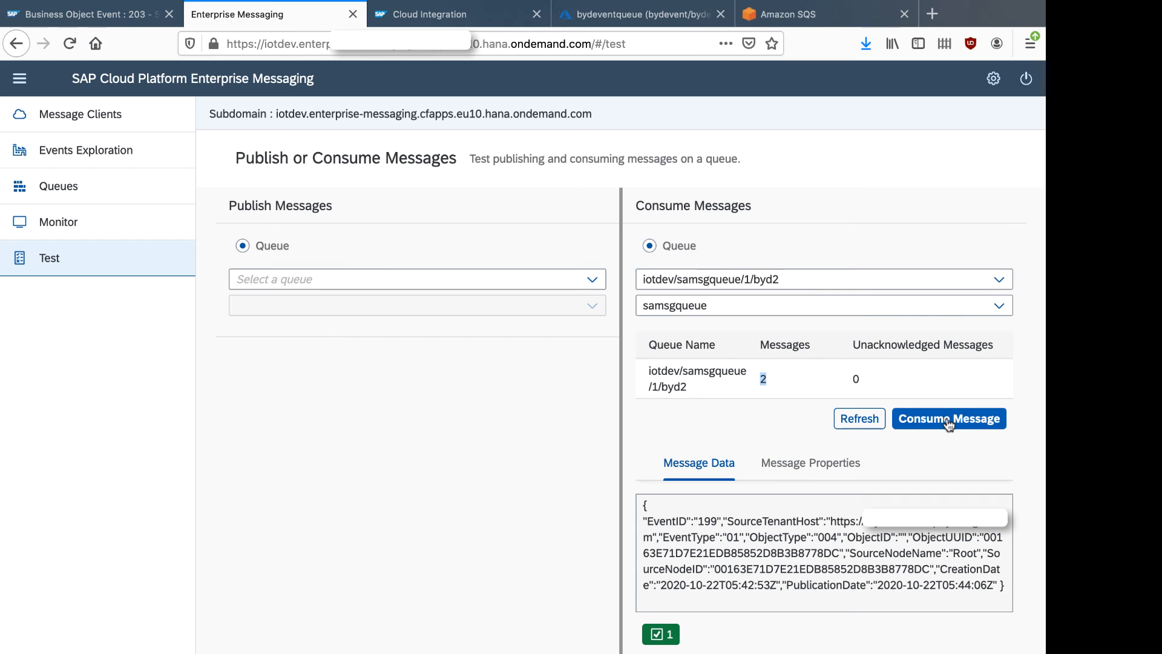
# Check the event ID in the consumed message, and consume another message from the iotdev/samsgqueue/1/byd2 queue to compare its event ID.
pyautogui.doubleClick(706, 521)
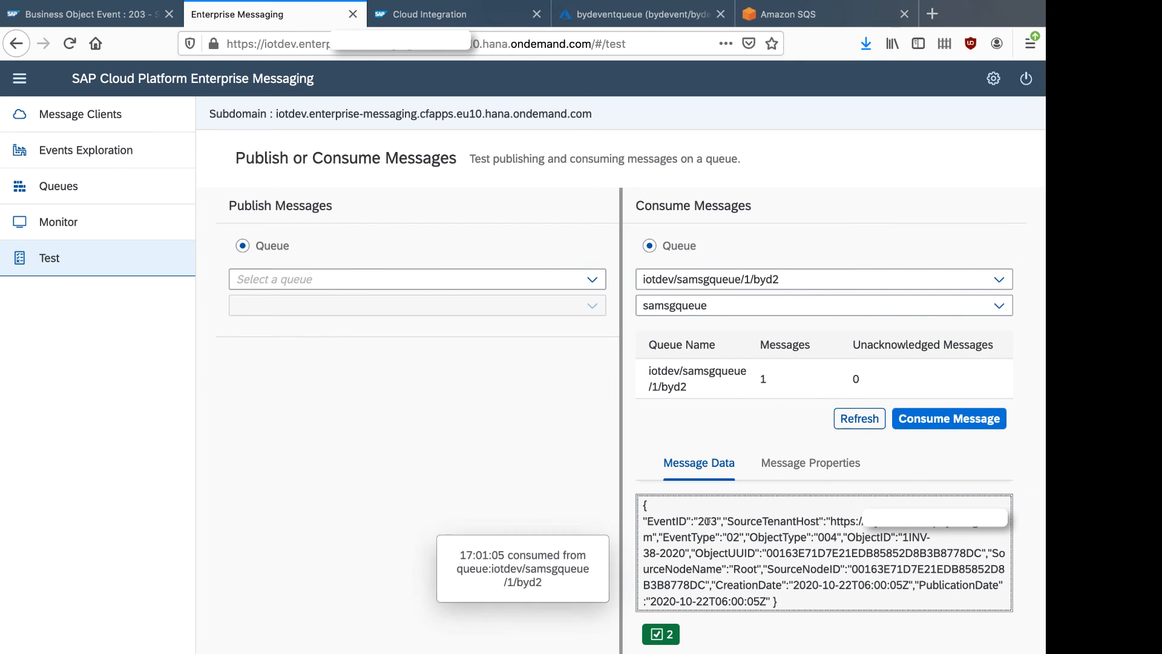
pyautogui.click(936, 426)
pyautogui.moveTo(705, 522); pyautogui.dragTo(717, 522)
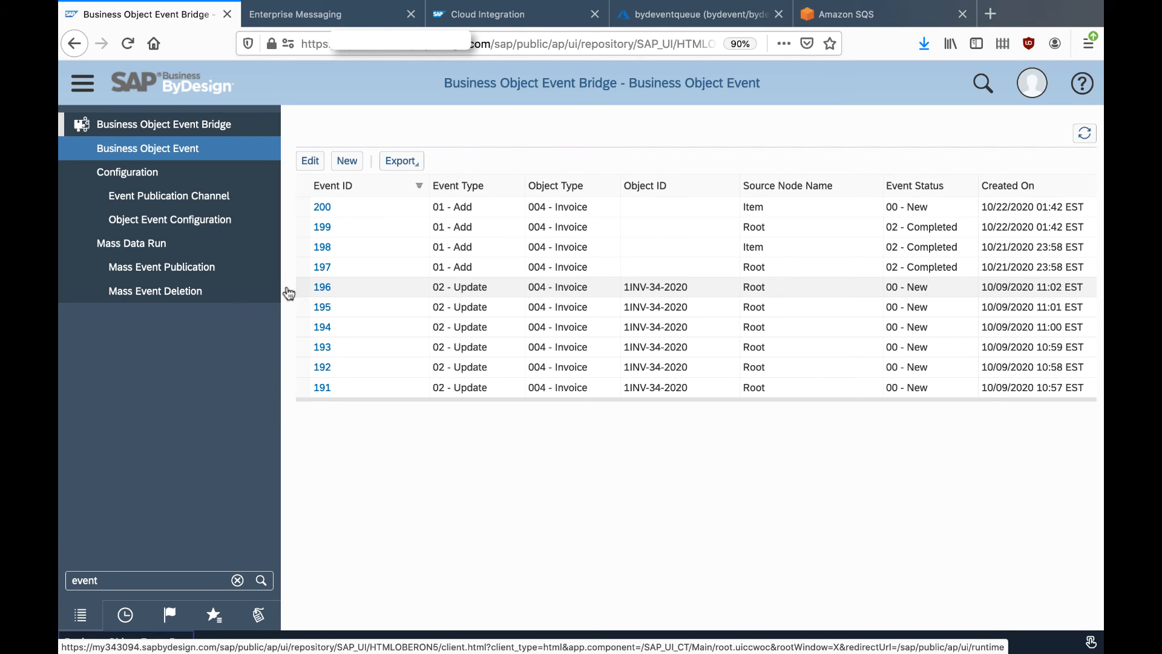
# Switch to SAP Business ByDesign, open the Invoice Event Publication Run for mass event publication, and set its Event ID range to between 190 and 197.
pyautogui.click(186, 265)
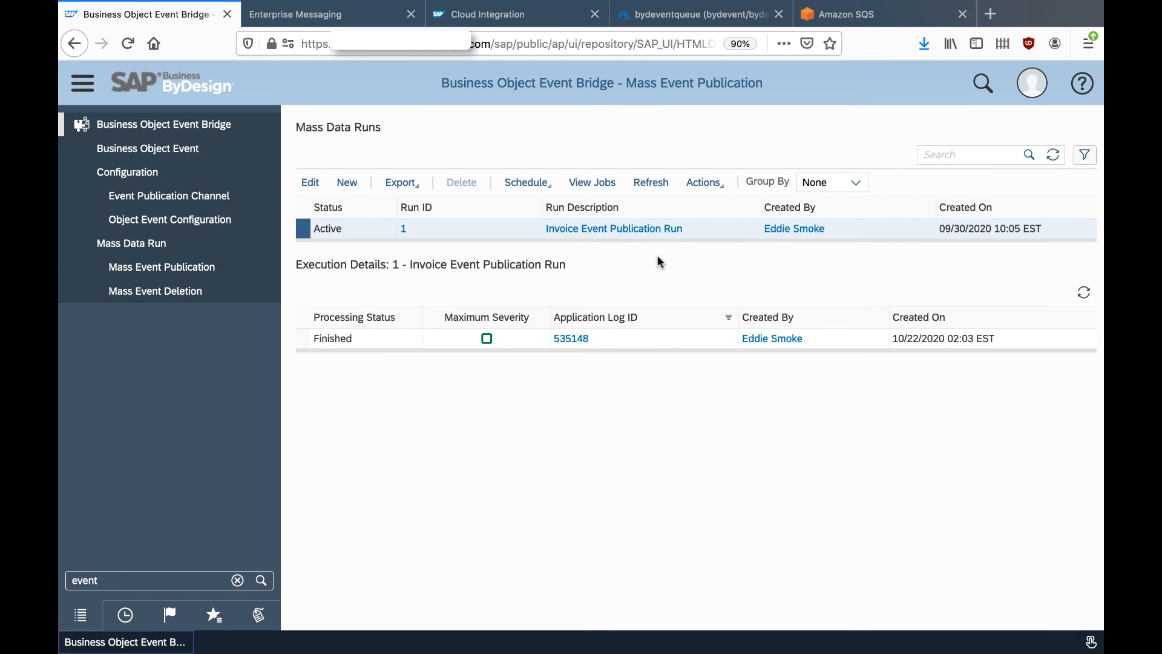
pyautogui.click(618, 229)
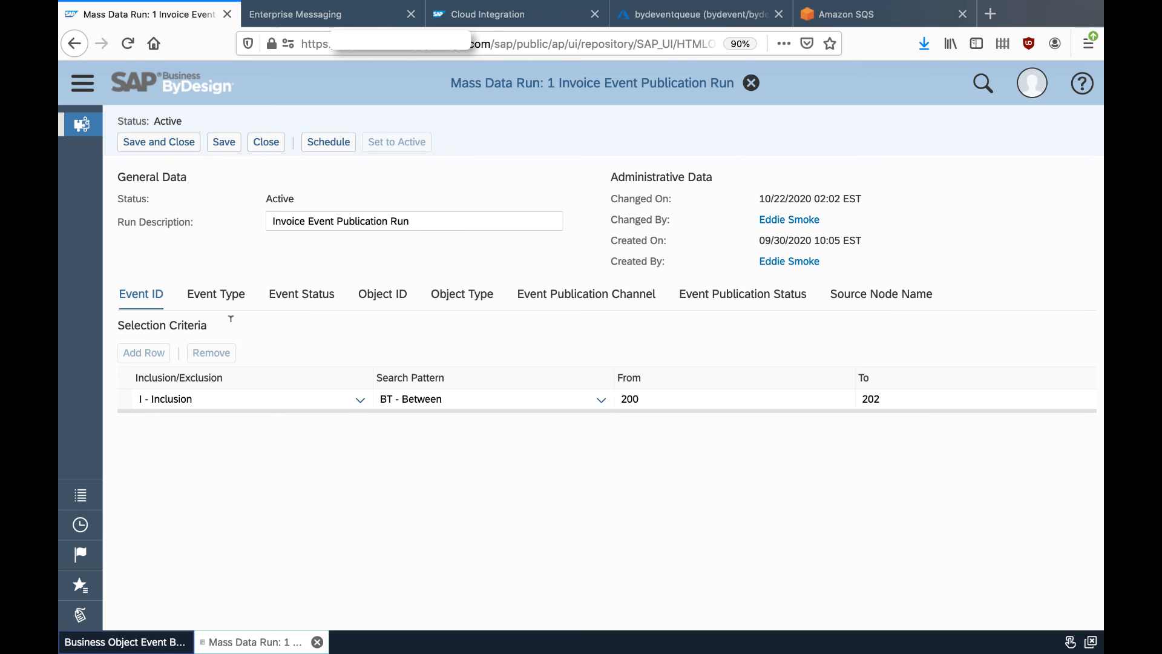
pyautogui.click(643, 399)
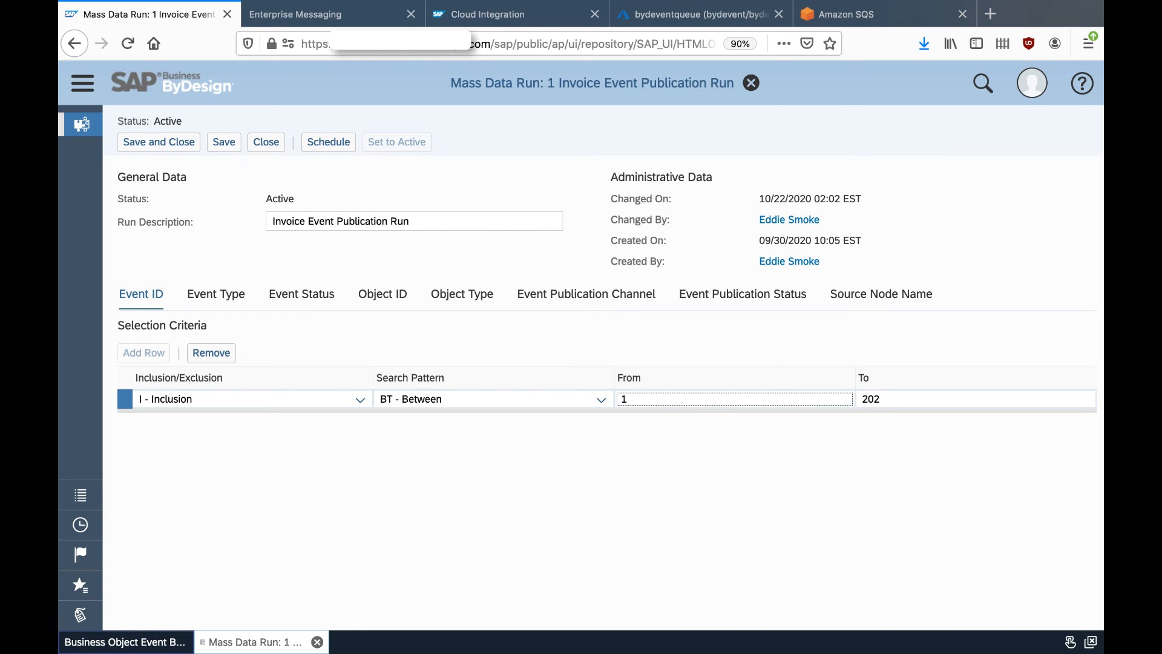
pyautogui.click(913, 395)
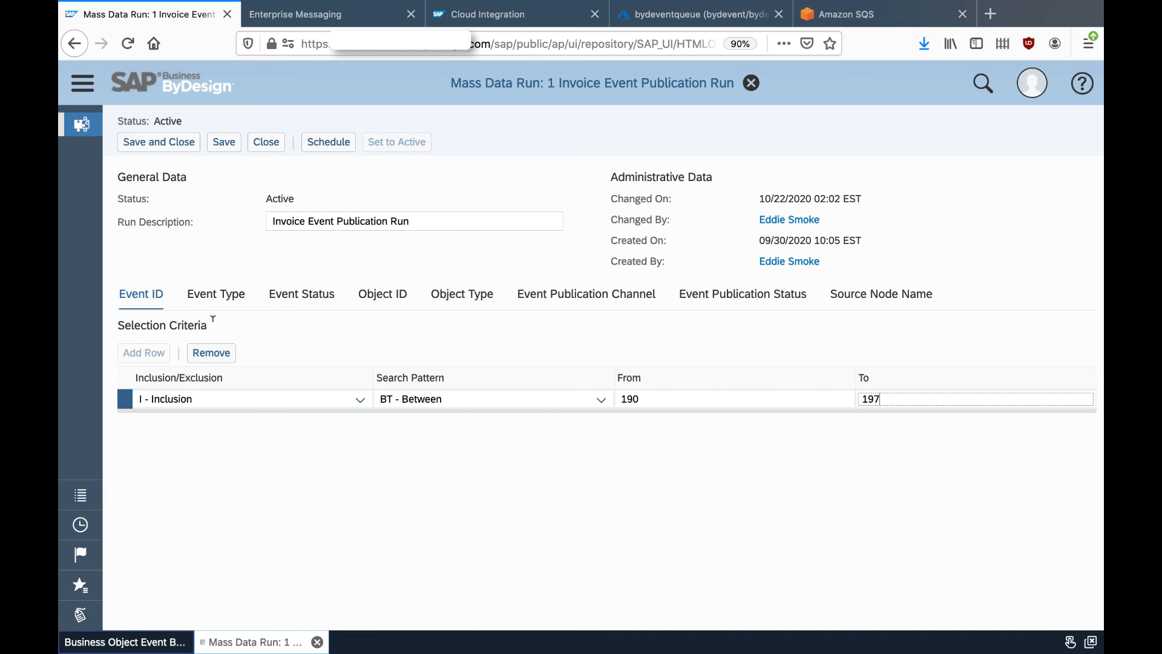
pyautogui.click(226, 299)
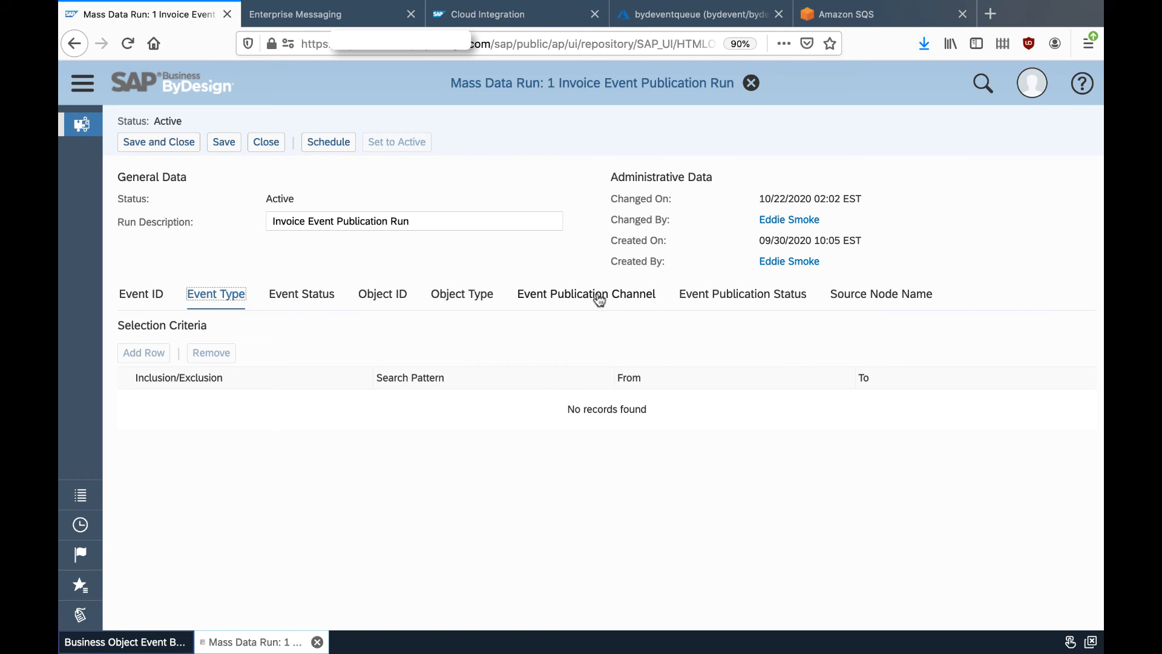
pyautogui.click(148, 298)
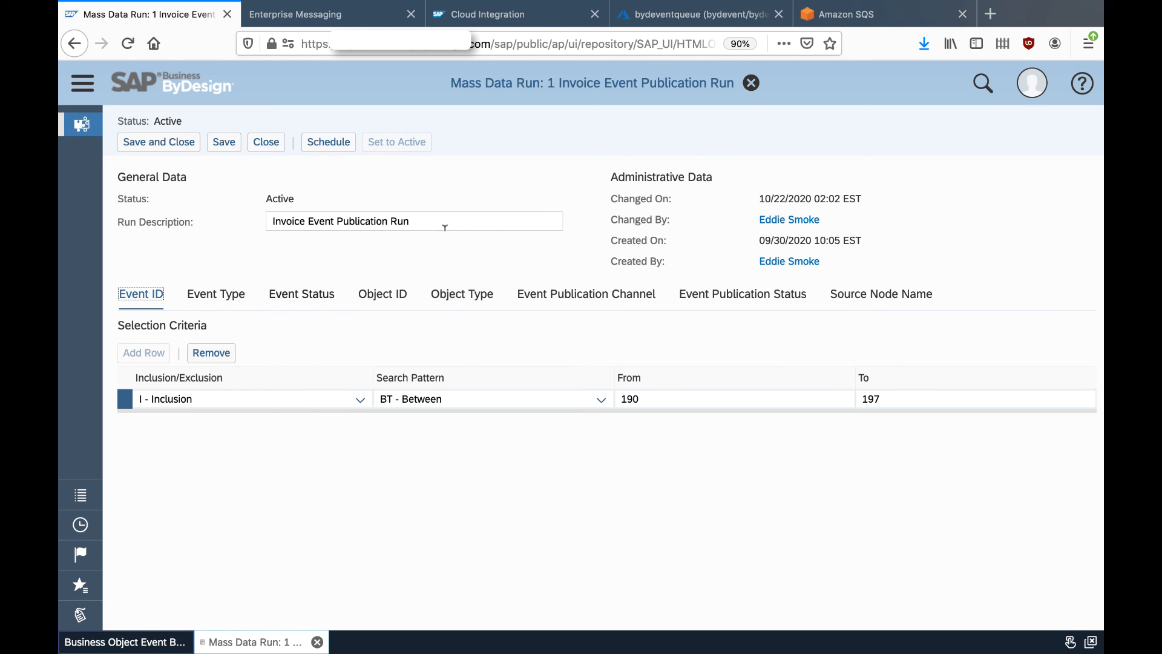
# Save and activate the Invoice Event Publication Run, and schedule it to start immediately.
pyautogui.click(223, 142)
pyautogui.click(401, 142)
pyautogui.click(333, 147)
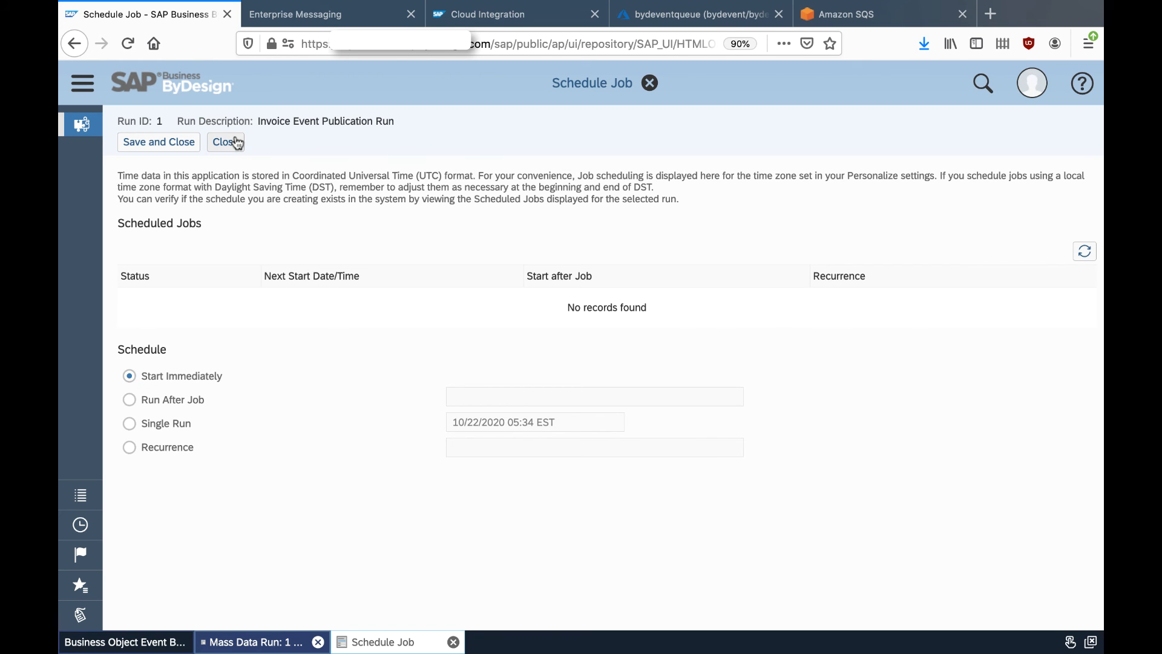
pyautogui.click(159, 142)
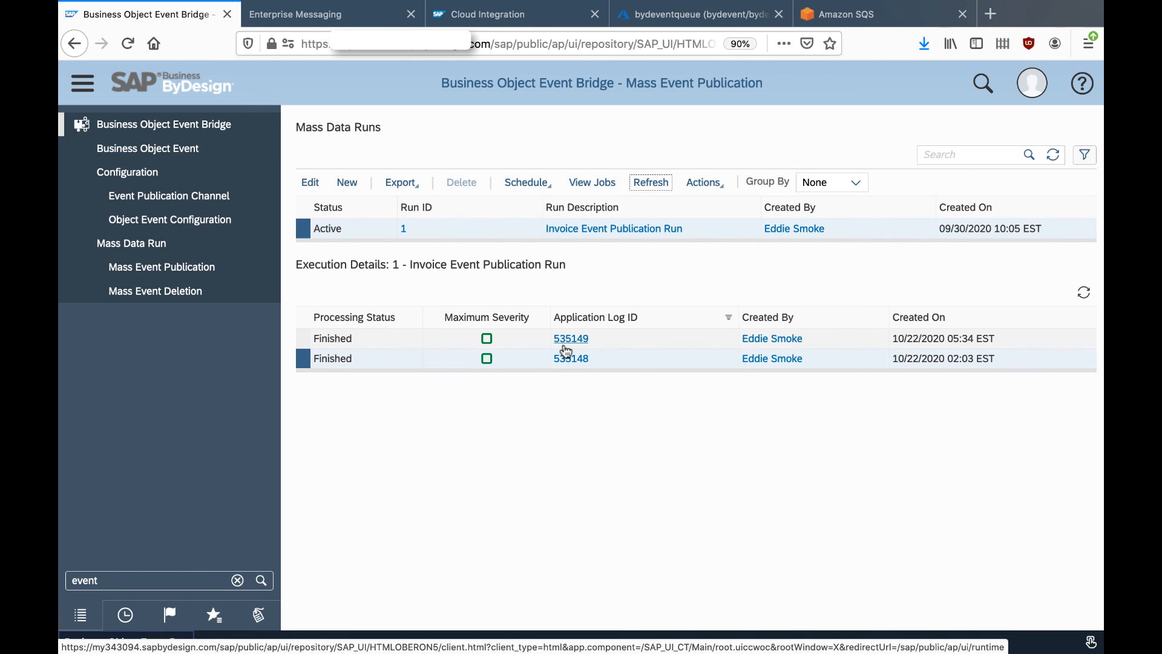
# Open the application log of the run's latest execution and expand the publish action to check how many objects were changed.
pyautogui.click(571, 341)
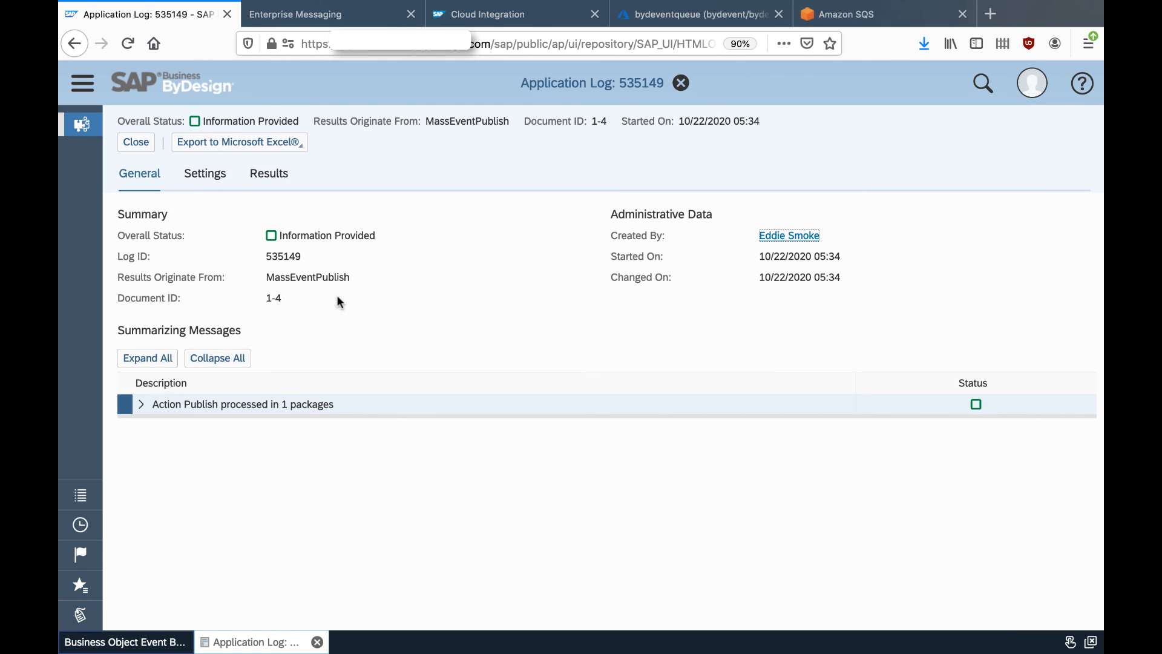
pyautogui.click(141, 404)
pyautogui.doubleClick(166, 424)
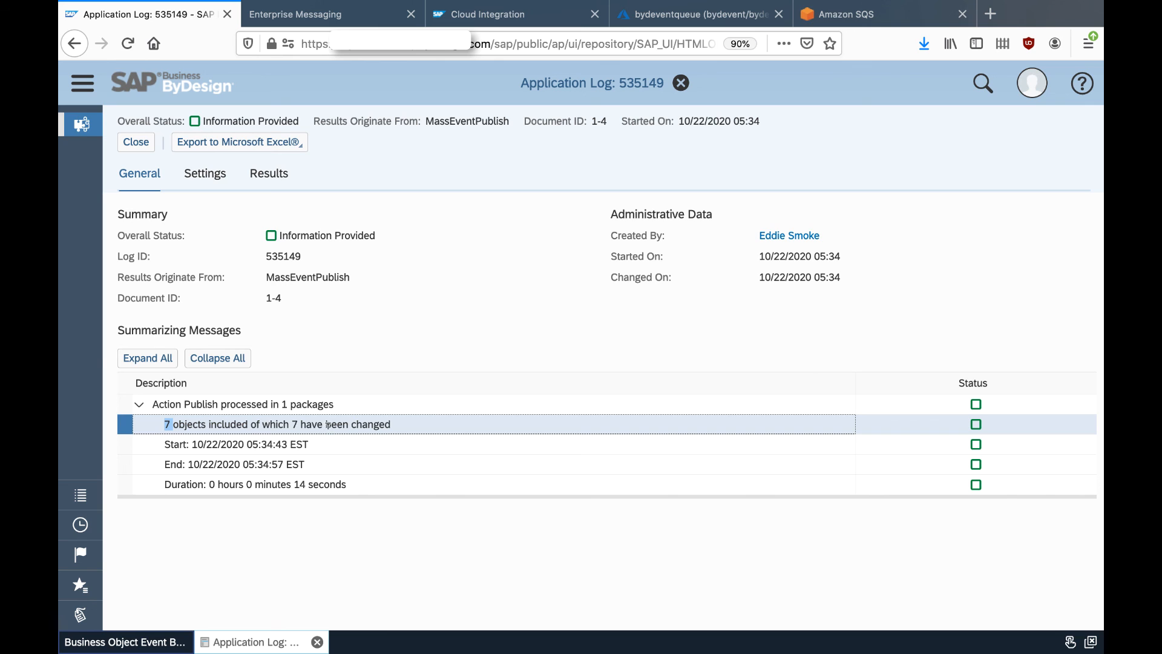
# Open the Business Object Event list, sort it by Event ID in descending order, and check the status of events 190 to 197.
pyautogui.click(79, 91)
pyautogui.click(169, 149)
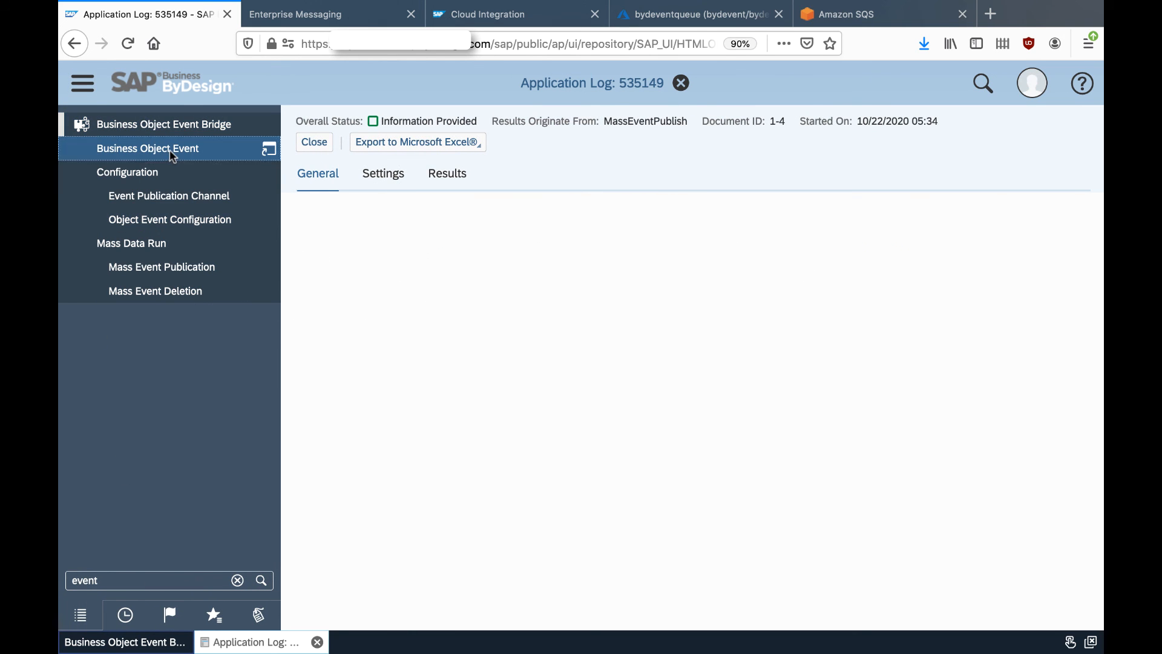
pyautogui.click(403, 188)
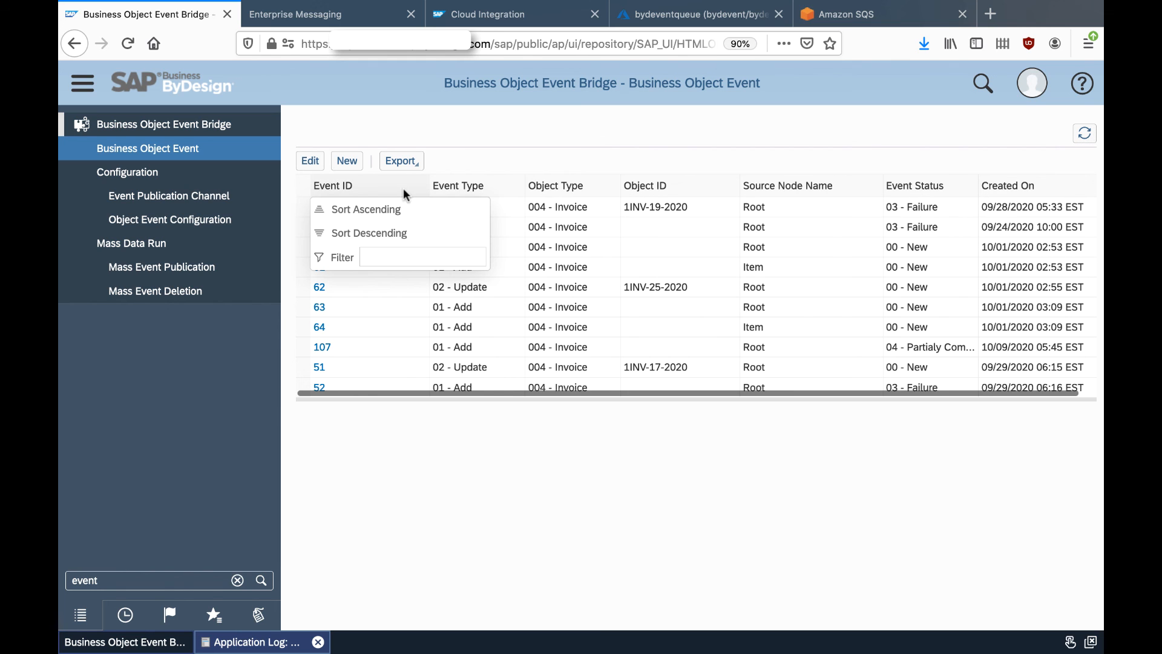
pyautogui.click(411, 232)
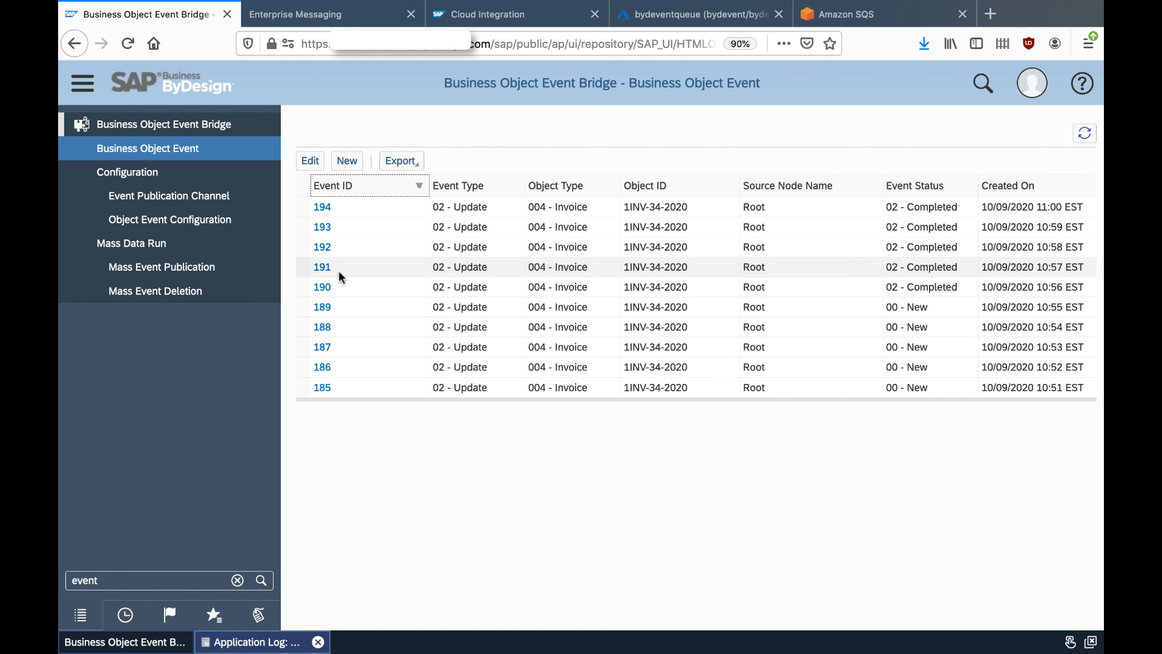
pyautogui.scroll(5, 340, 230)
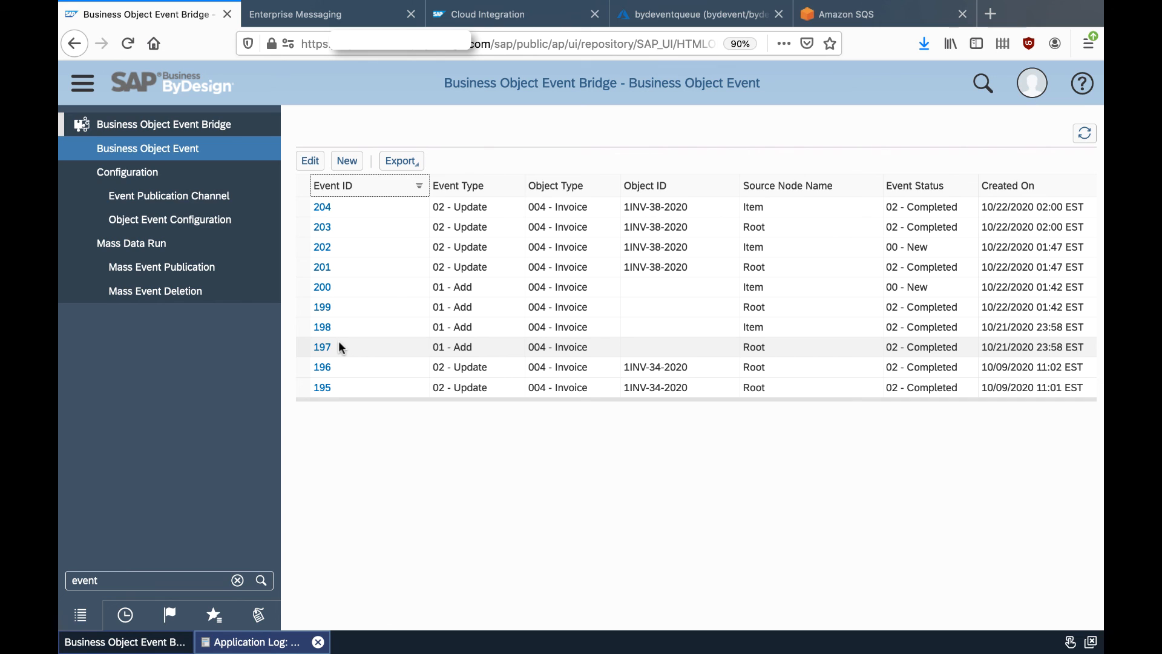
# Switch to Cloud Integration, refresh the monitoring overview, and open the ResponsePayload1 attachment of the latest completed ByDEvent message.
pyautogui.click(495, 12)
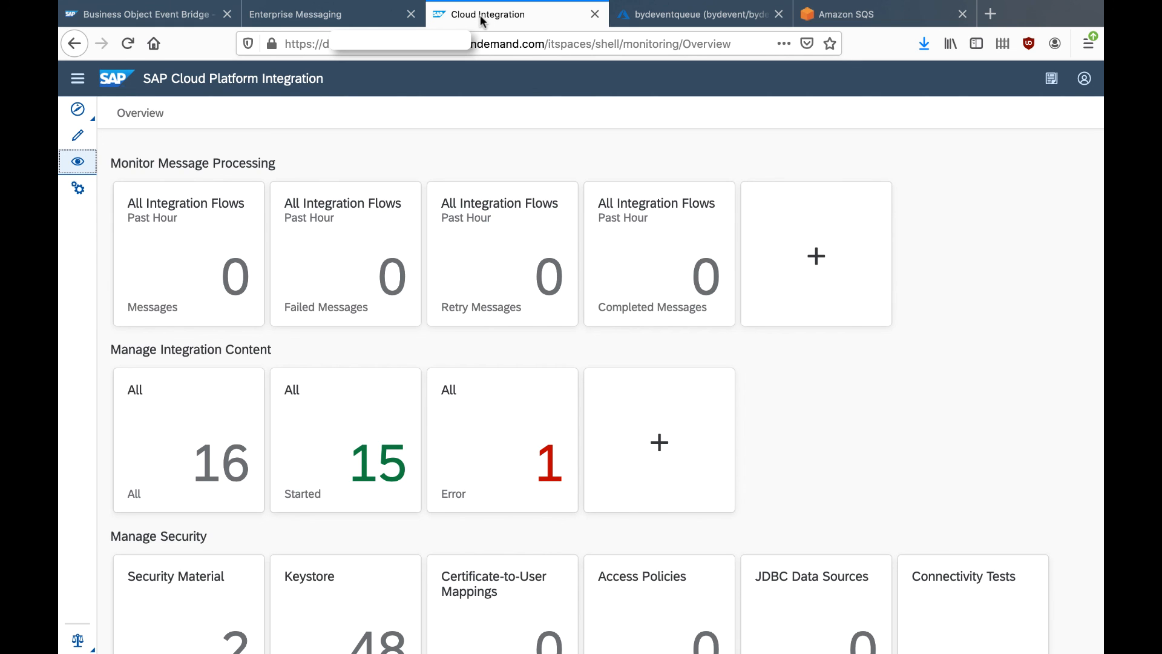
pyautogui.click(77, 166)
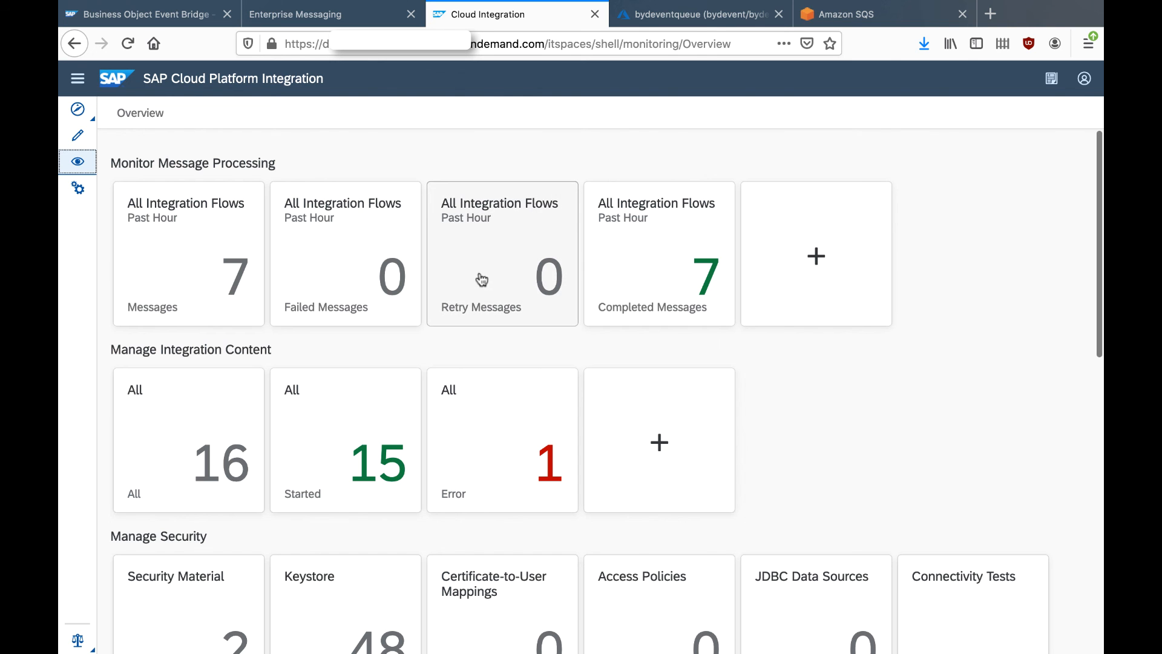
pyautogui.click(675, 291)
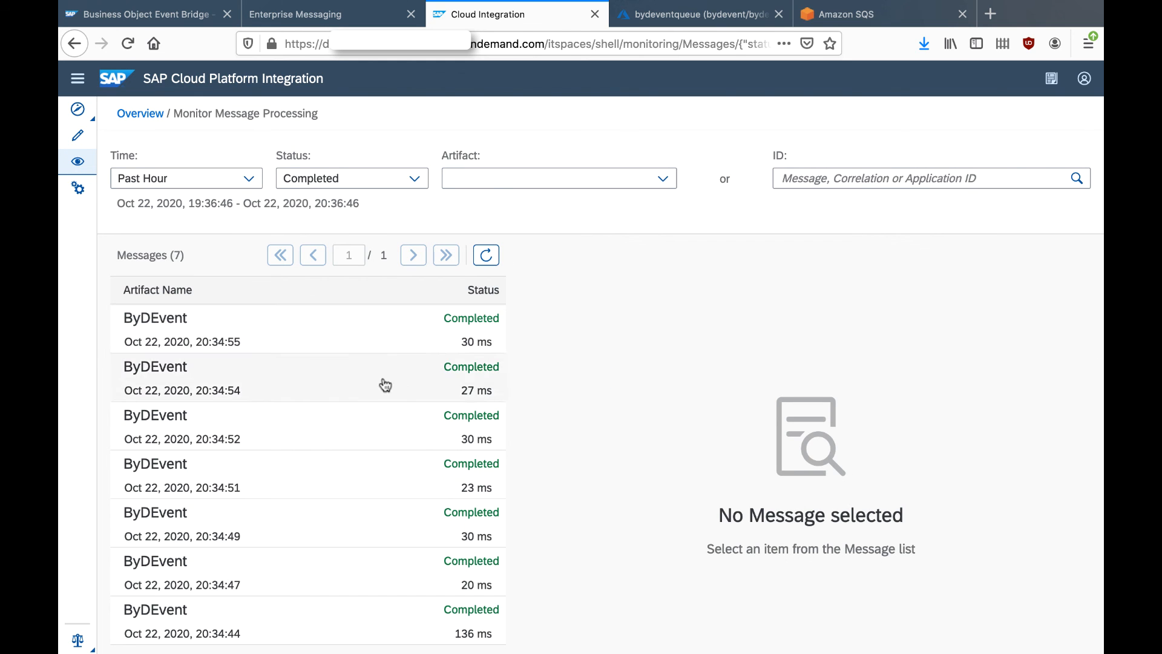
pyautogui.click(366, 332)
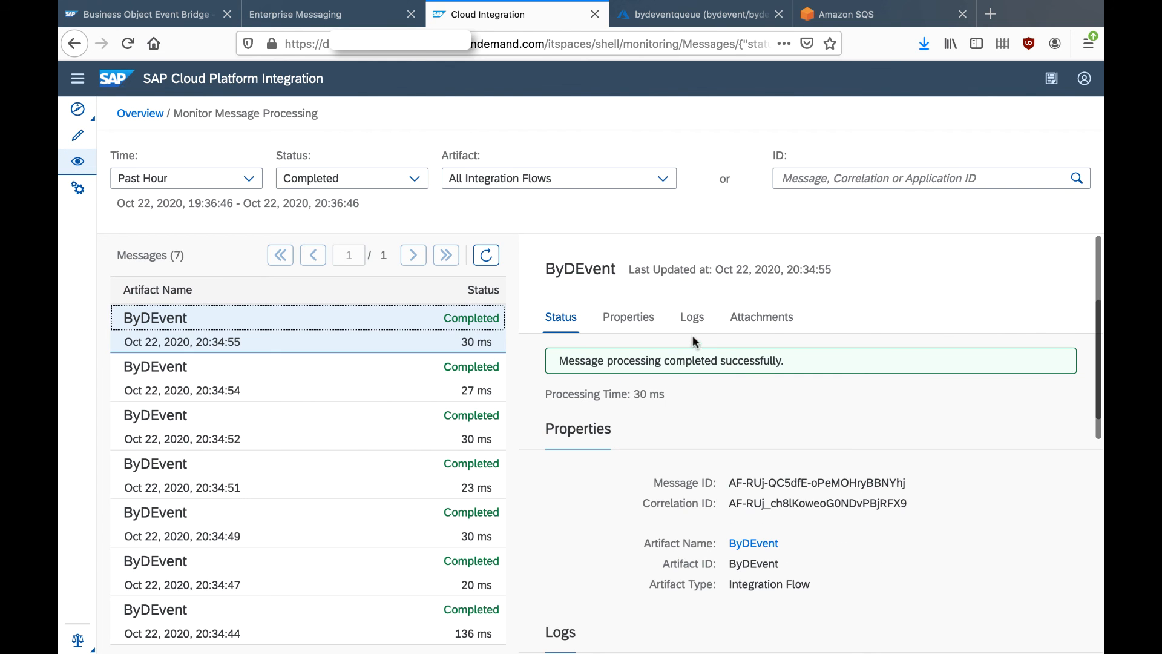
pyautogui.click(692, 321)
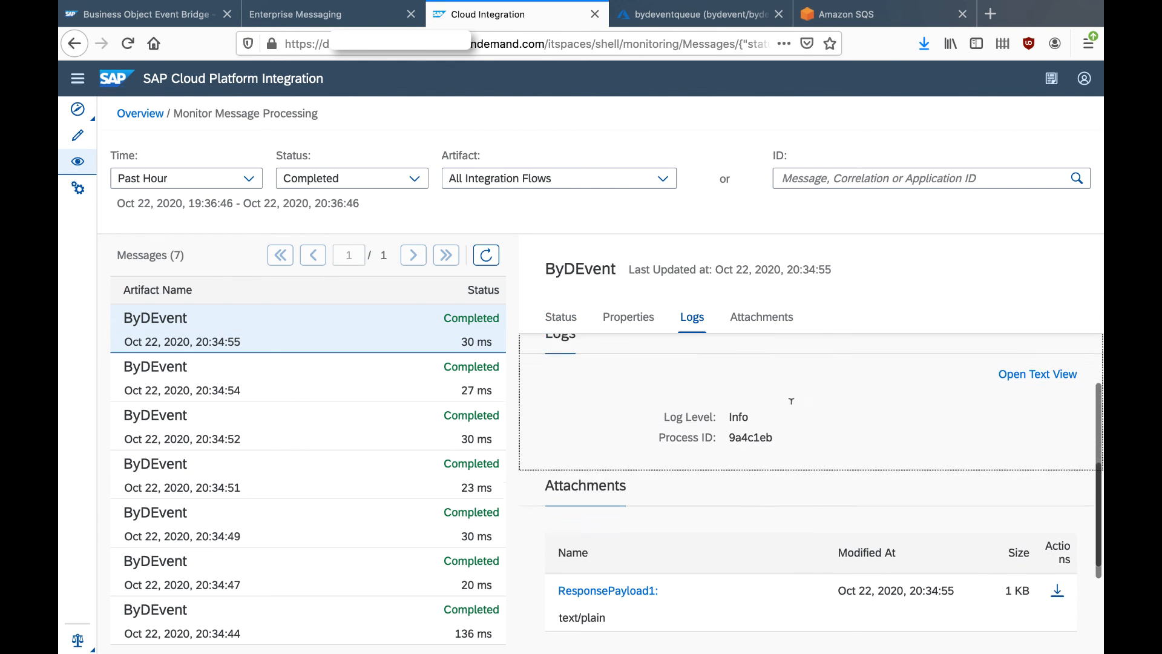
pyautogui.click(627, 574)
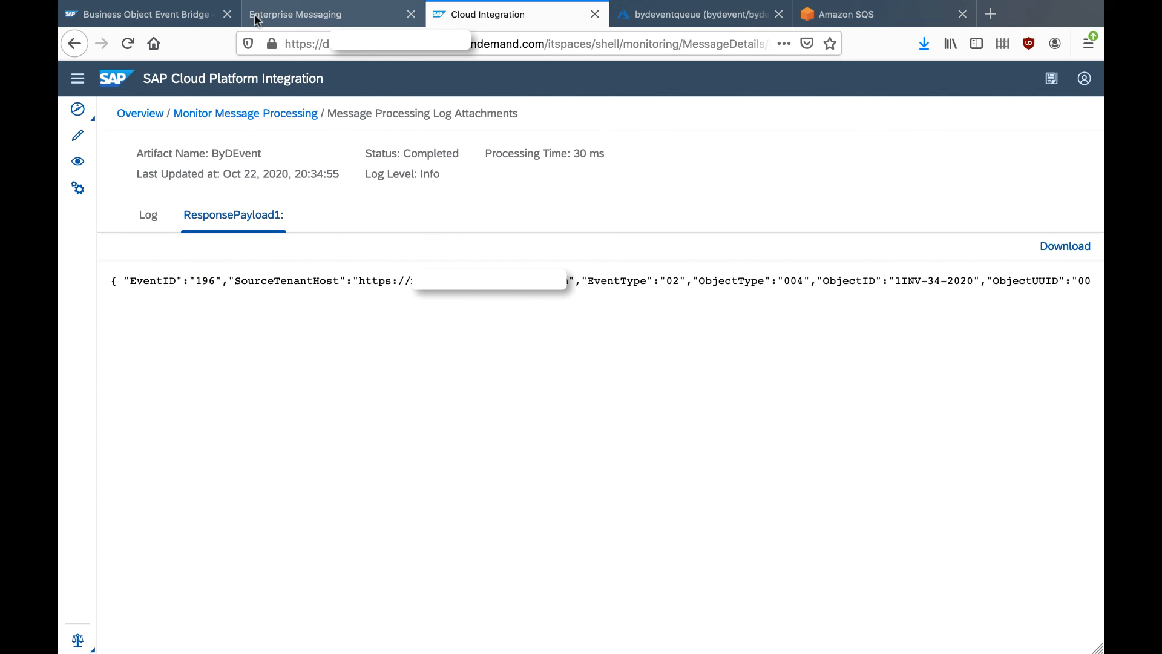
# Switch back to SAP Business ByDesign and open the Mass Event Deletion view.
pyautogui.click(182, 17)
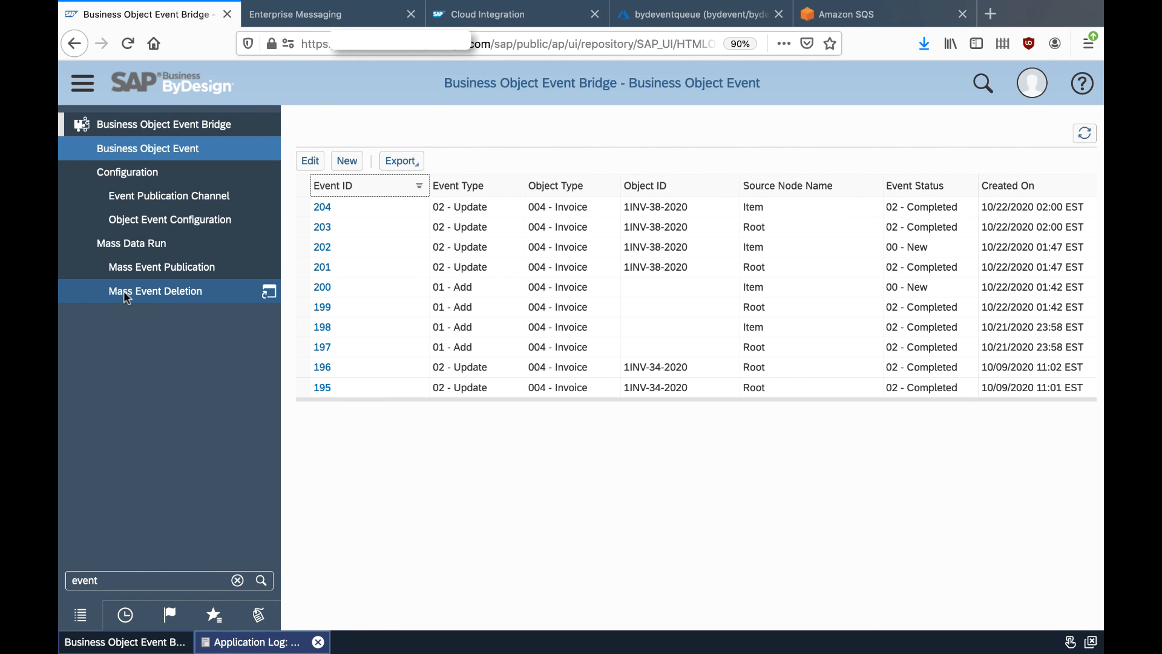
pyautogui.click(167, 291)
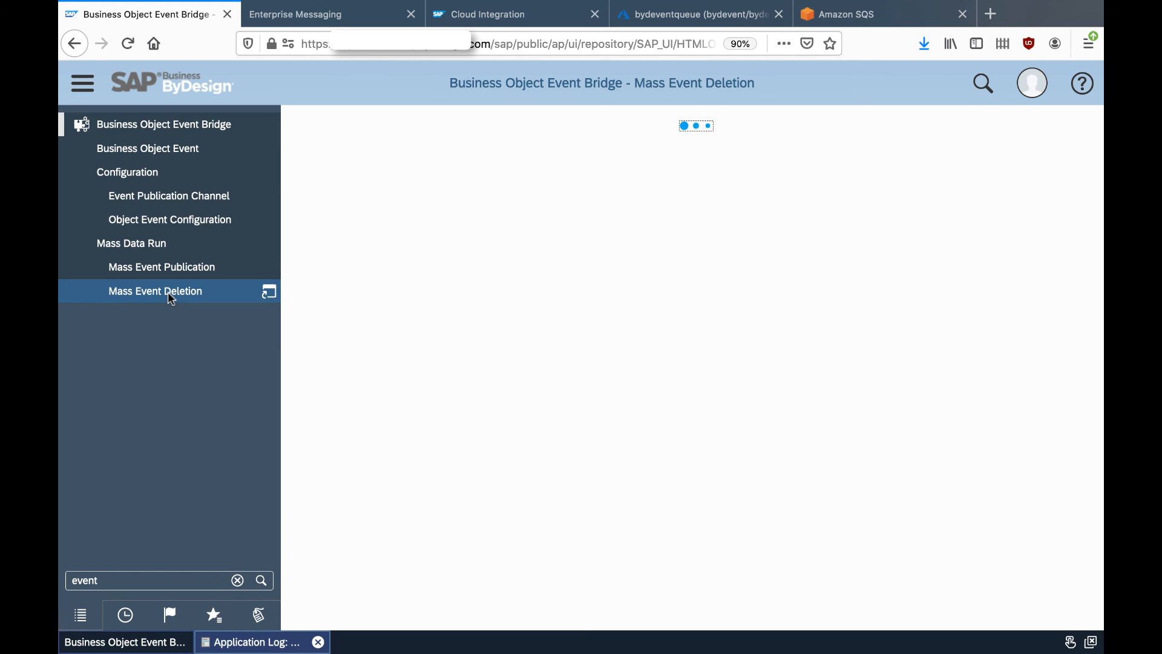